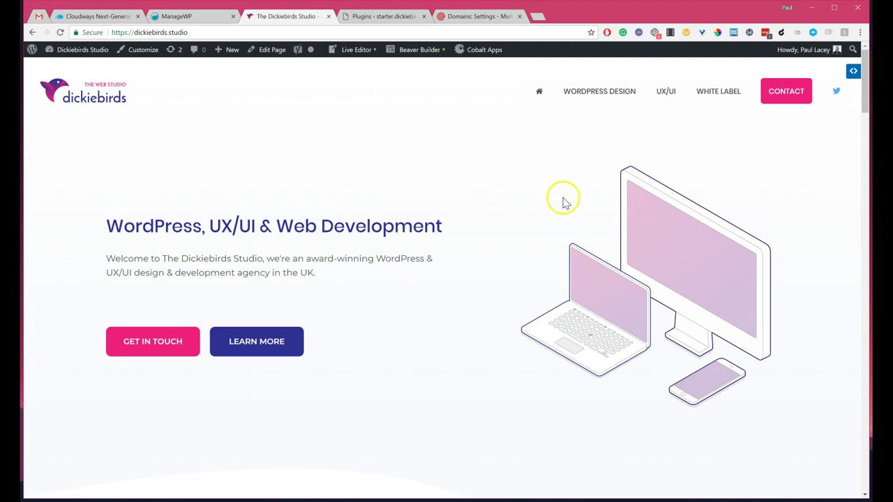
Step: From the Cloudways servers list, start adding a new server
click(93, 17)
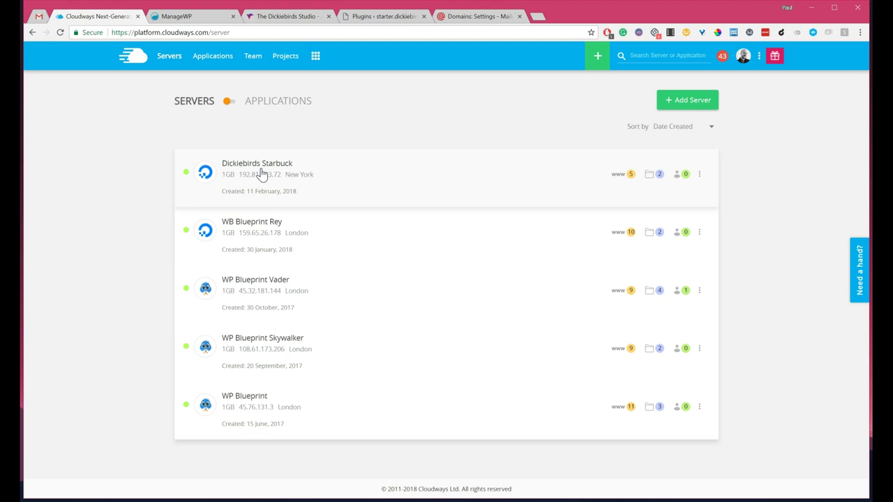
click(83, 272)
click(83, 268)
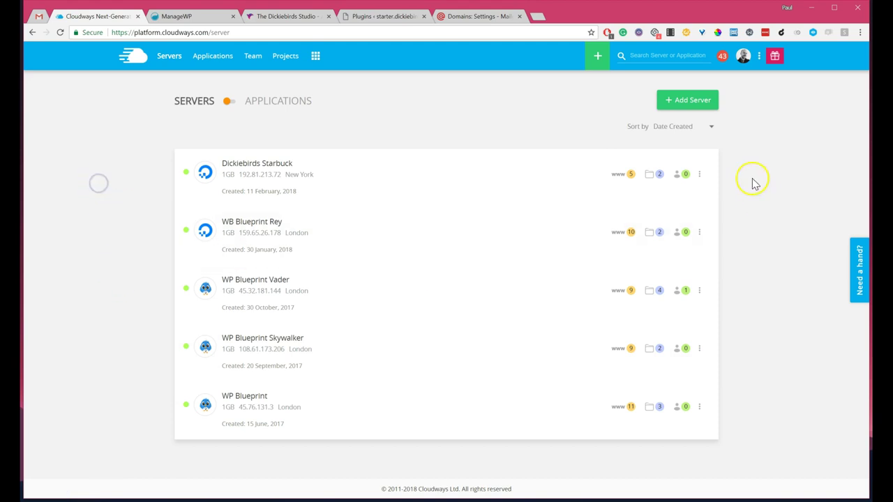
click(685, 103)
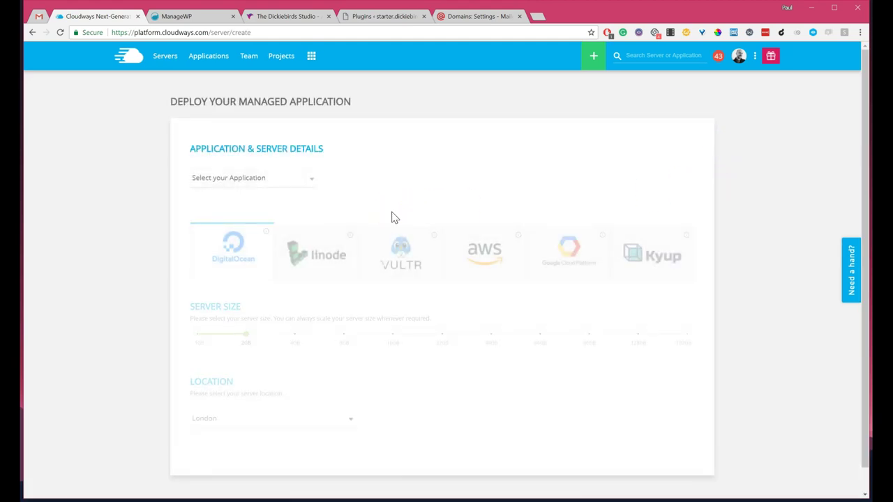
Step: Choose Clean (No Cloudways Optimization) WordPress as the application to deploy
click(309, 180)
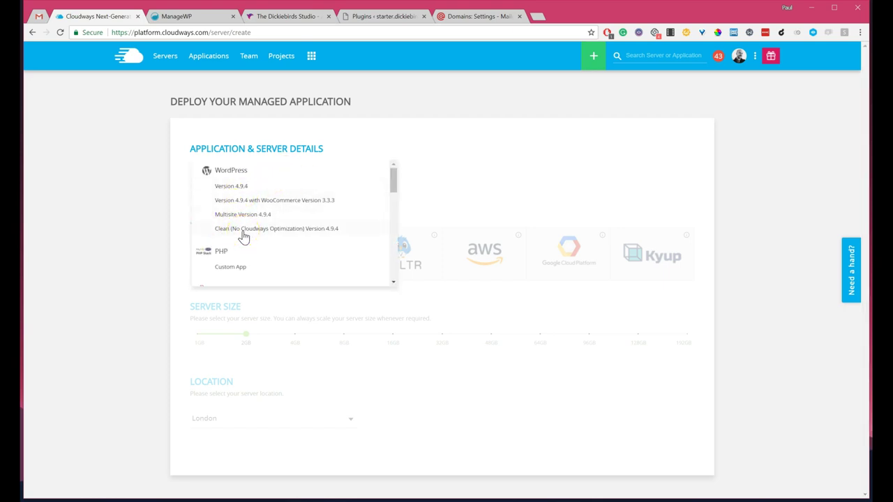
click(237, 234)
click(211, 185)
click(245, 232)
click(245, 230)
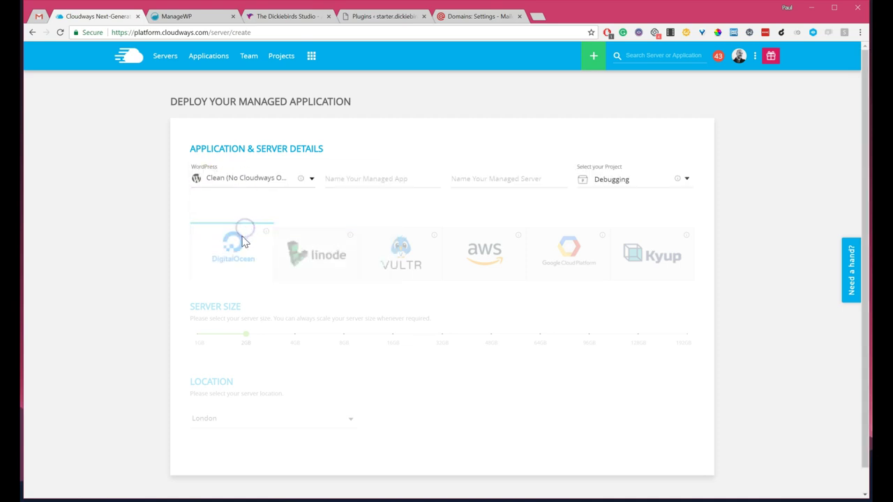
Step: Name the managed application 'Dickiebirds Base'
click(364, 180)
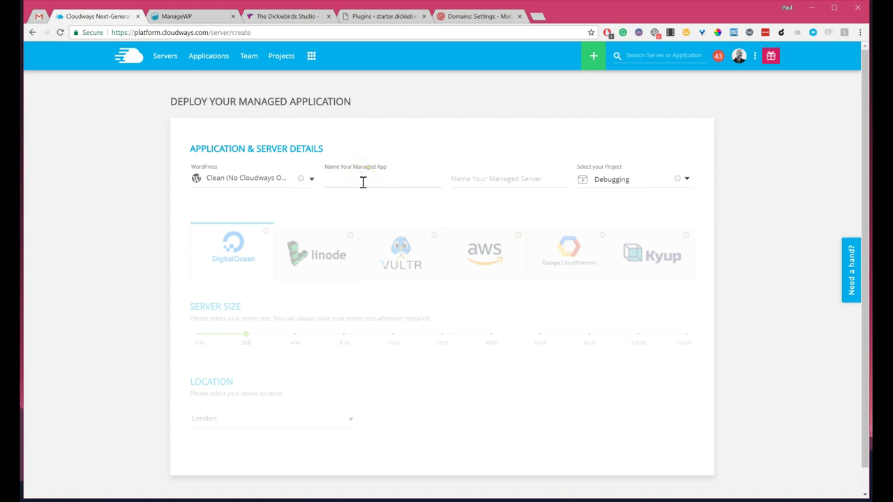
text(Dickiebirds Starter)
click(411, 182)
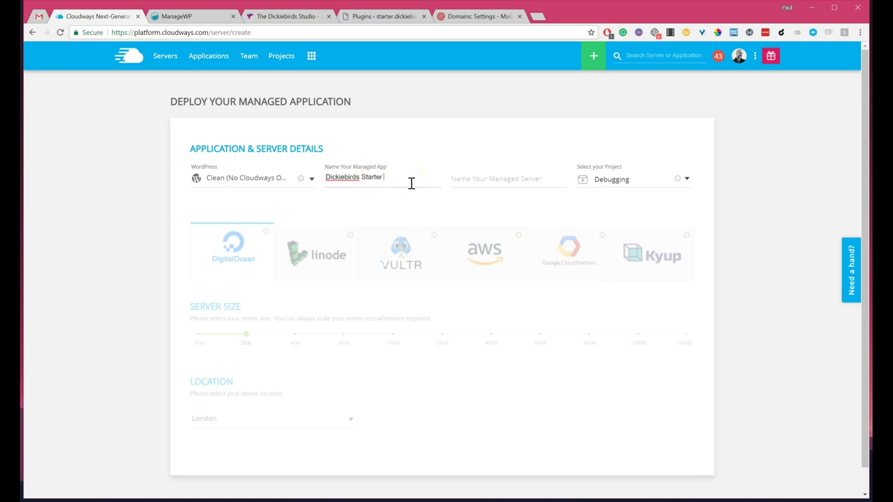
click(354, 149)
click(462, 169)
double_click(371, 177)
key(BackSpace)
Step: Name the managed server 'Dickiebirds - App'
click(488, 179)
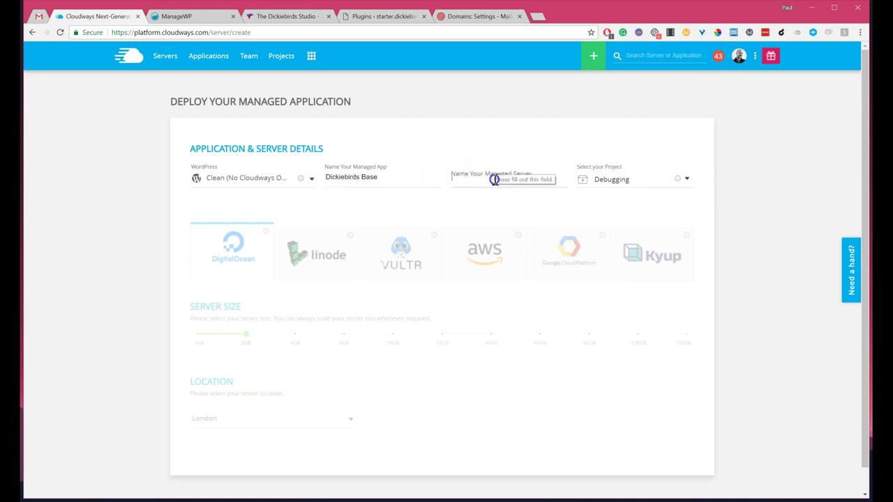
text(Dickiebirds )
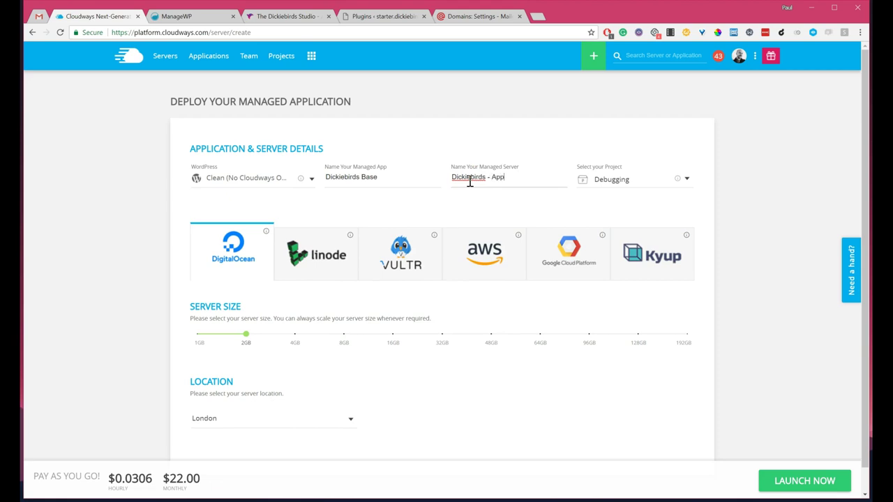
text(- App)
key(ctrl+t)
text(applo)
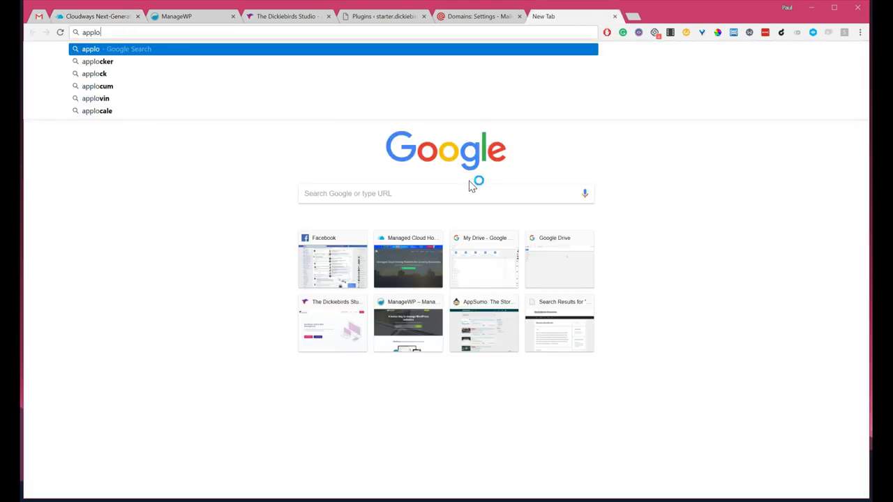
key(BackSpace)
key(BackSpace)
text(oo )
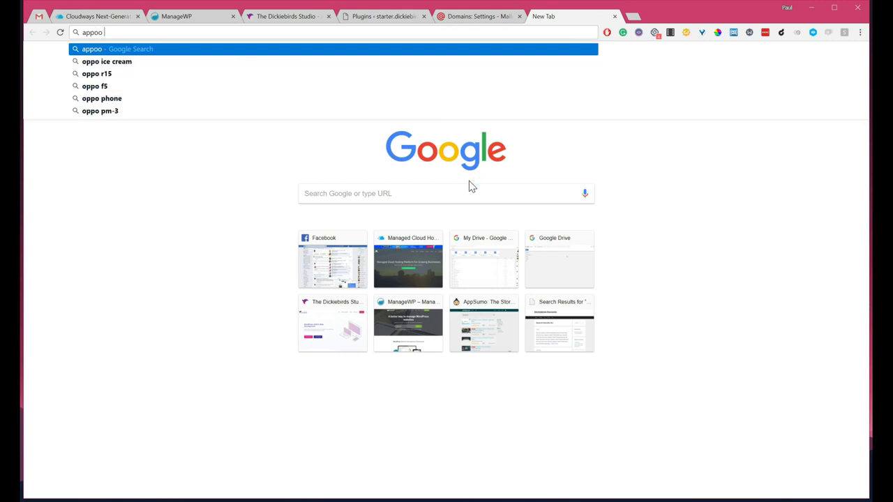
text(bsg)
key(Return)
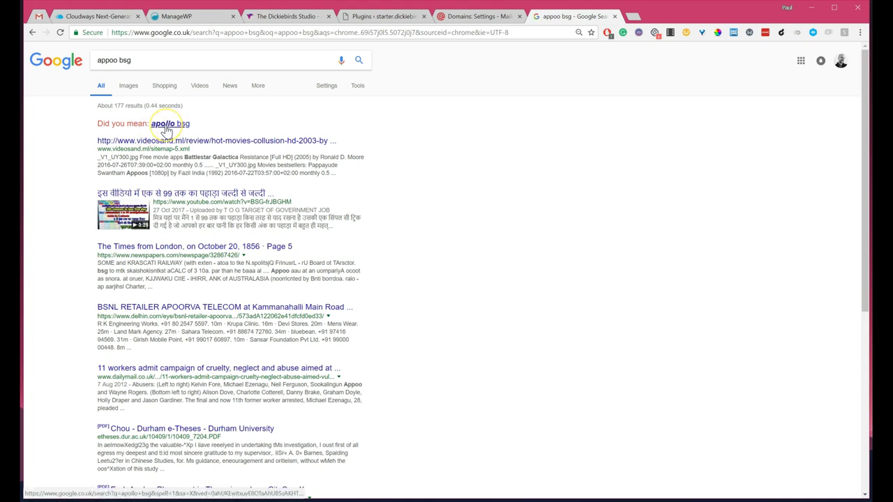
click(163, 128)
key(ctrl+w)
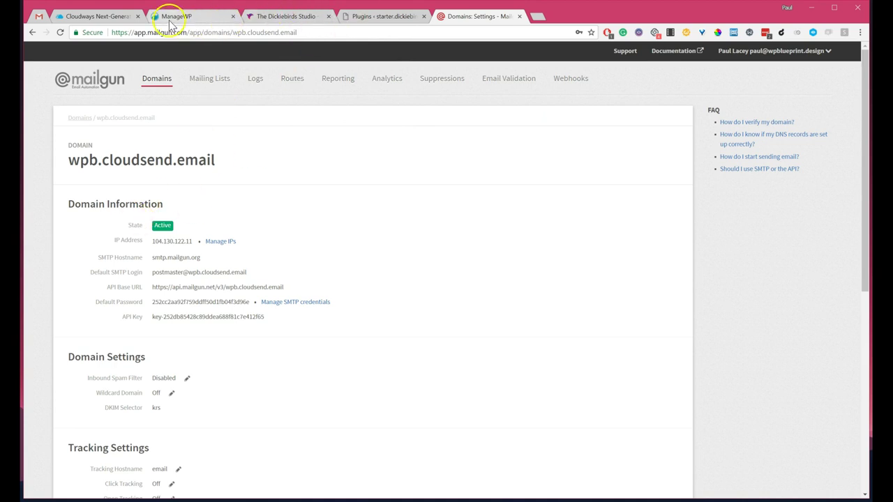
click(101, 16)
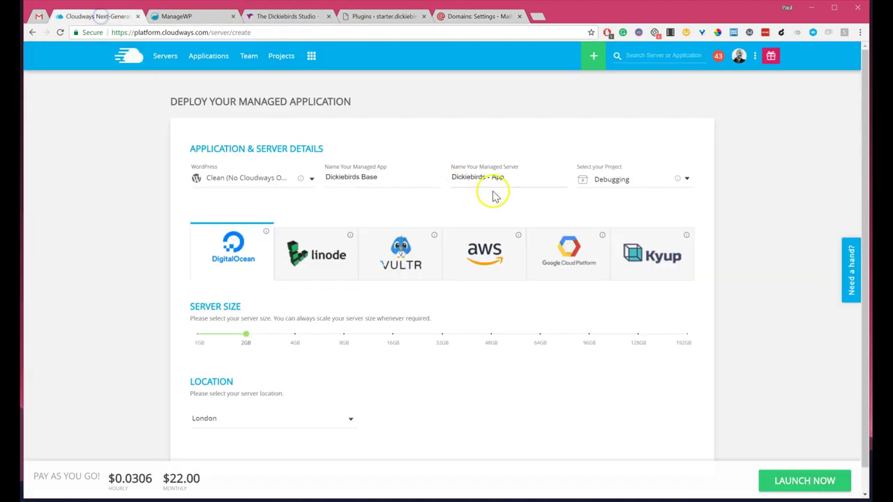
Step: Rename the server to 'Dickiebirds - Apollo' and assign it to the Starter sites project
key(BackSpace)
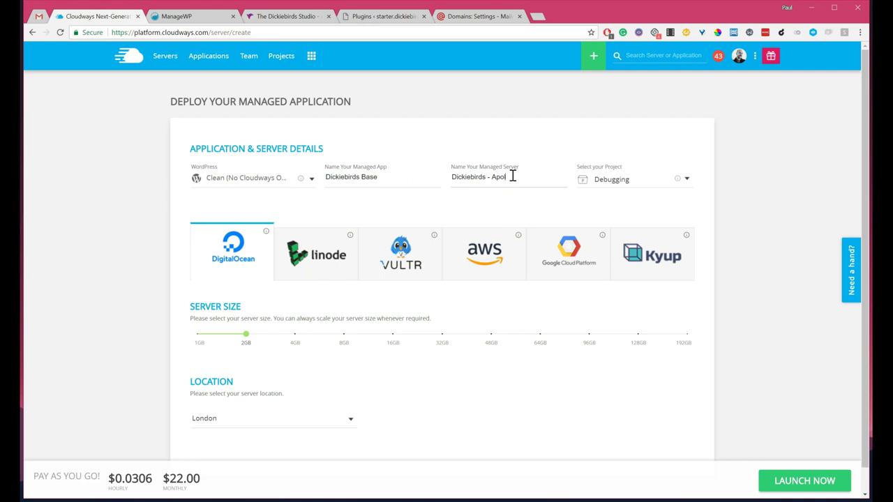
drag(513, 177, 507, 182)
click(610, 182)
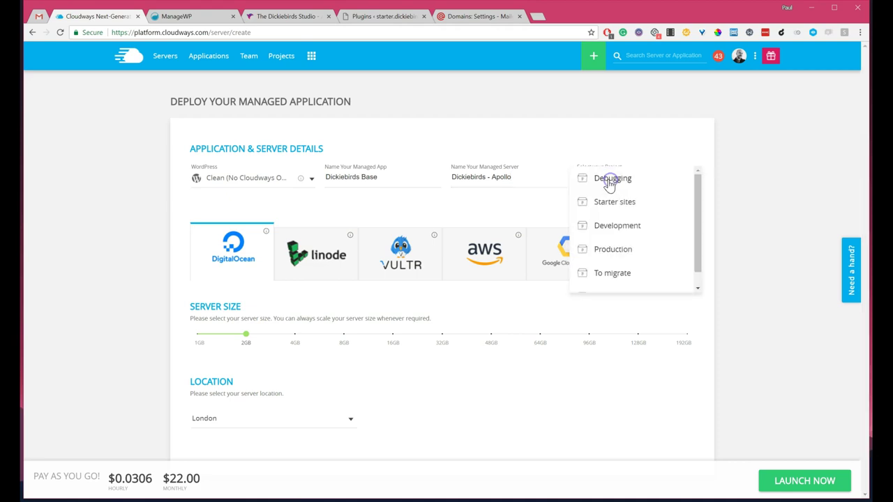
click(613, 203)
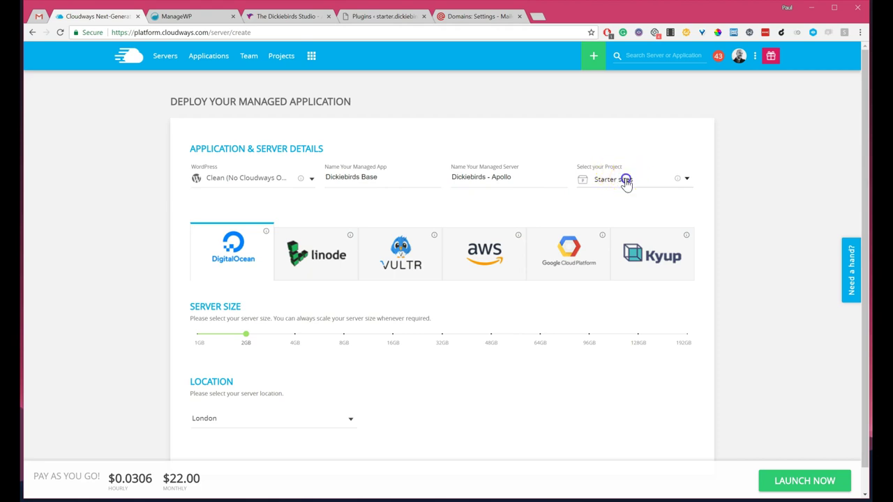
click(624, 179)
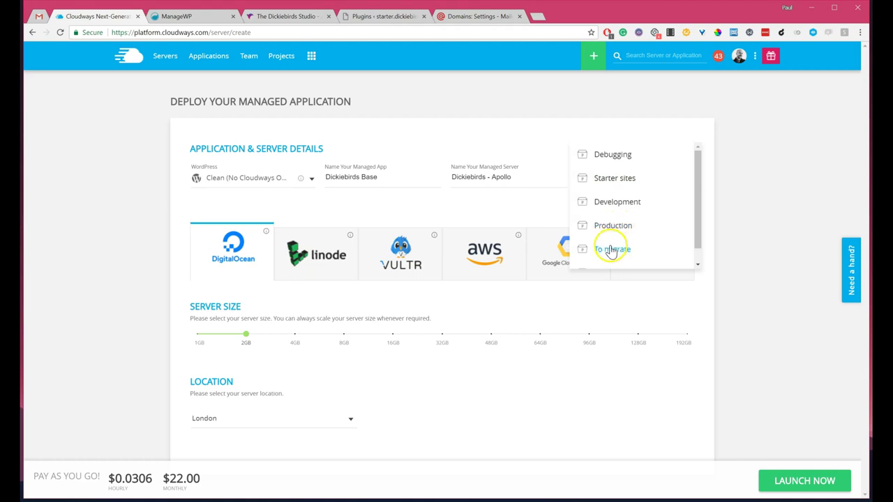
scroll(613, 250, down, 1)
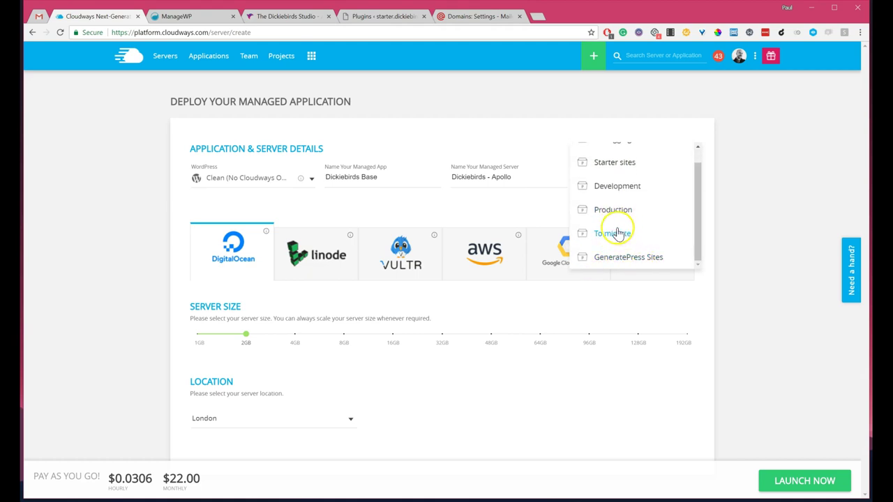
scroll(618, 233, up, 1)
scroll(631, 252, down, 1)
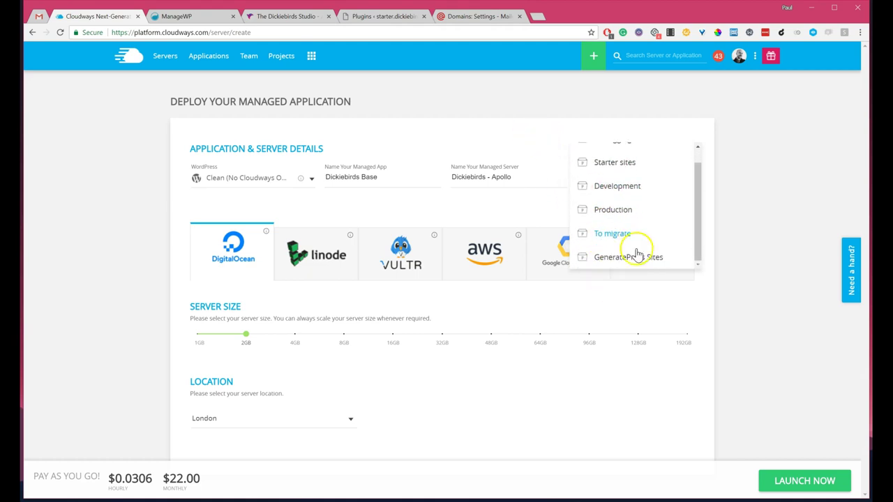
click(549, 132)
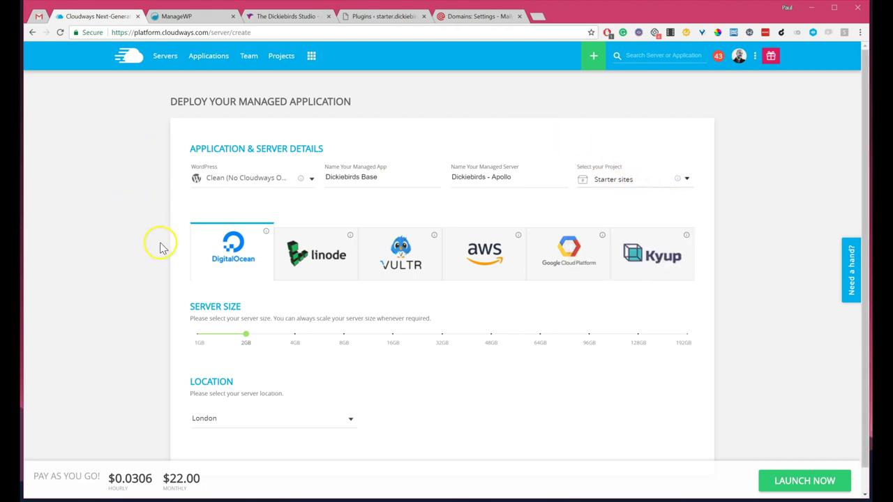
Step: Try Vultr as provider at 1GB size and browse its server locations
scroll(377, 187, down, 1)
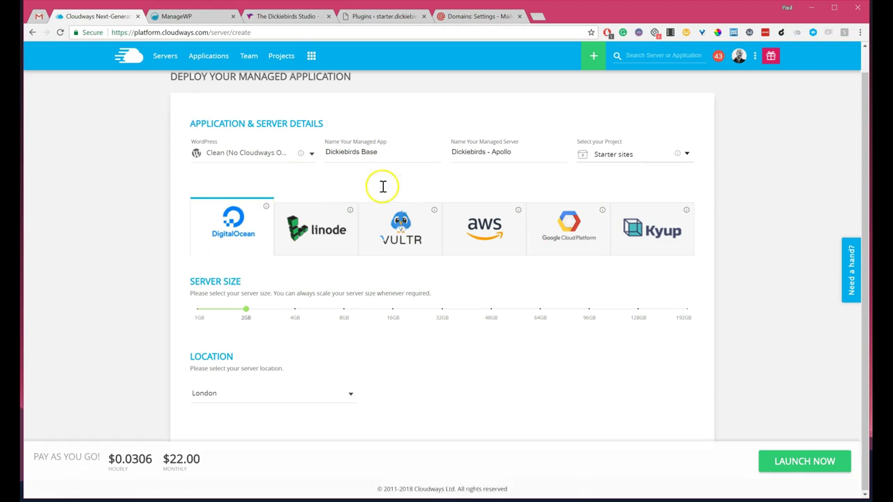
scroll(376, 194, up, 1)
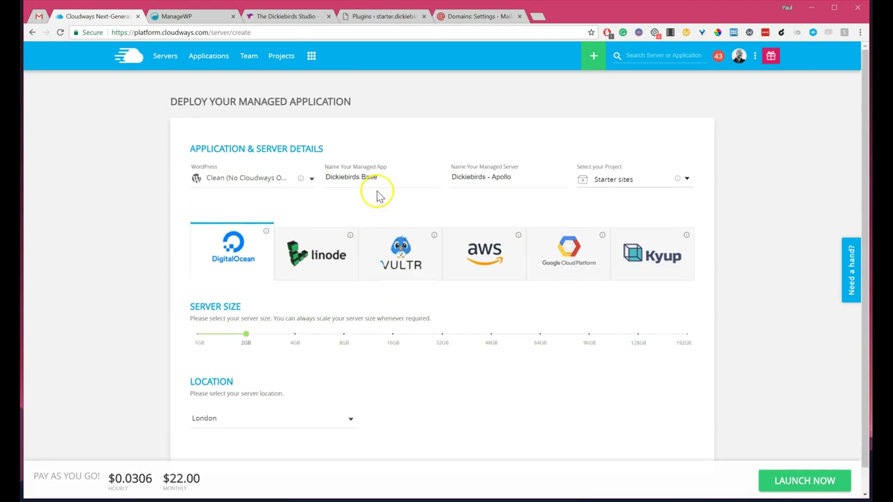
click(409, 262)
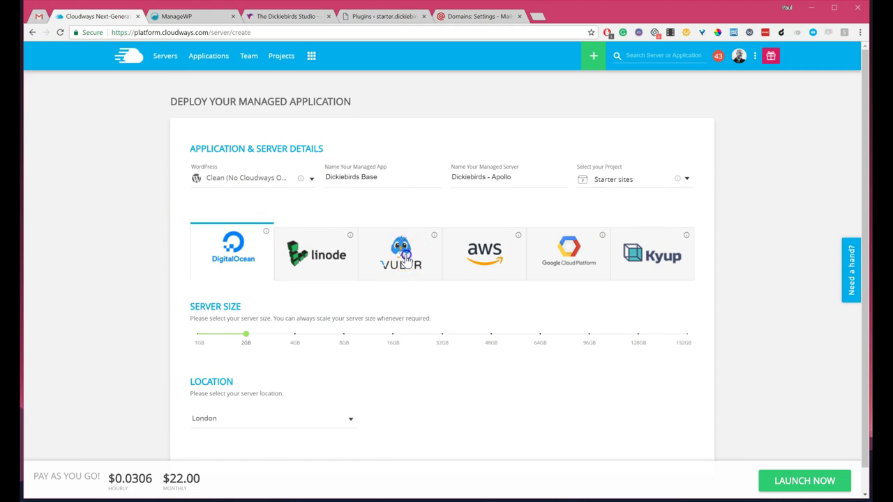
scroll(391, 224, down, 1)
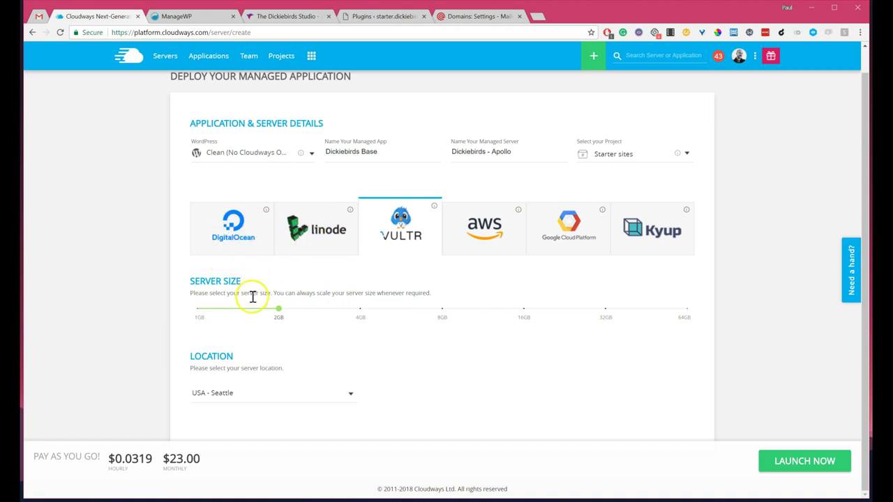
click(199, 309)
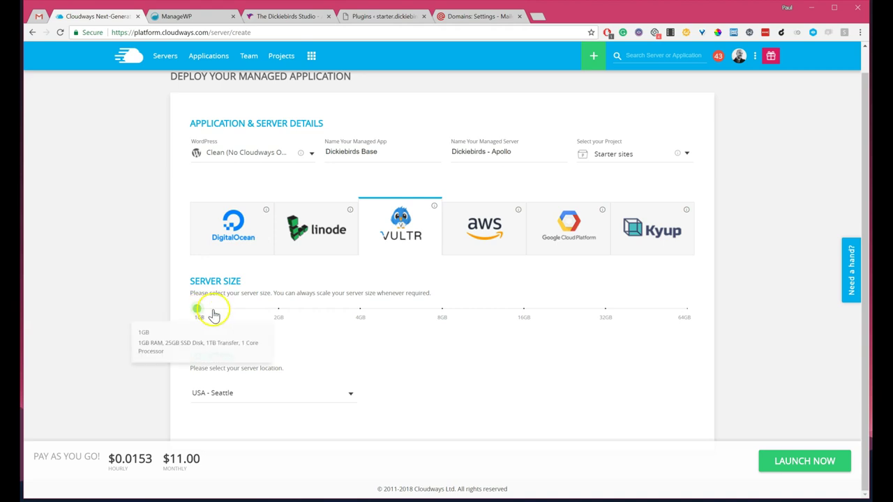
mouse_move(198, 314)
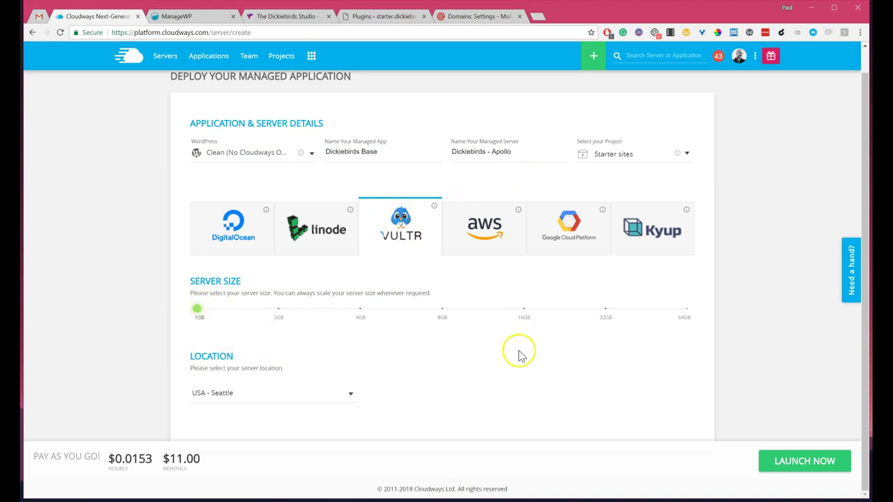
click(300, 395)
scroll(279, 384, down, 3)
scroll(276, 377, down, 2)
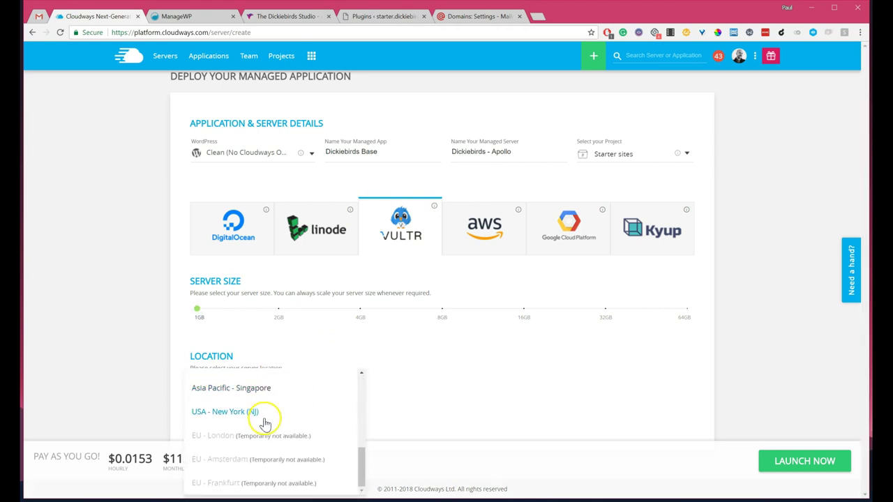
scroll(251, 434, up, 3)
scroll(235, 431, up, 2)
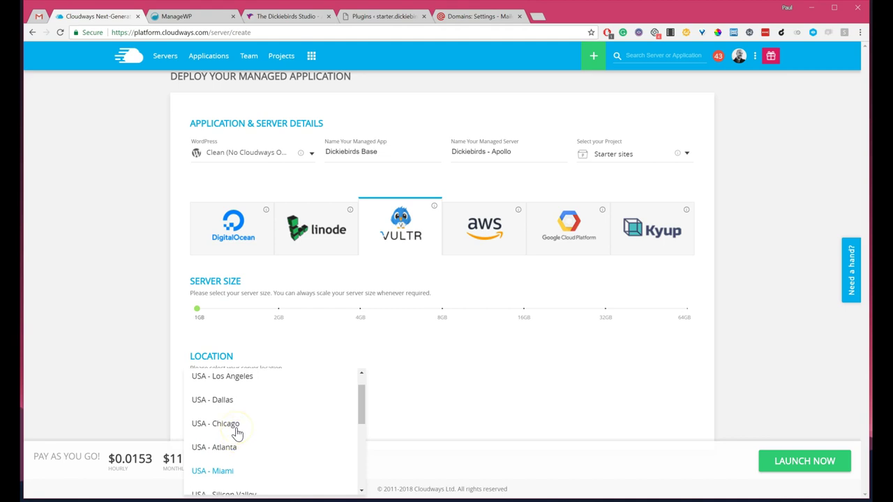
scroll(230, 432, down, 5)
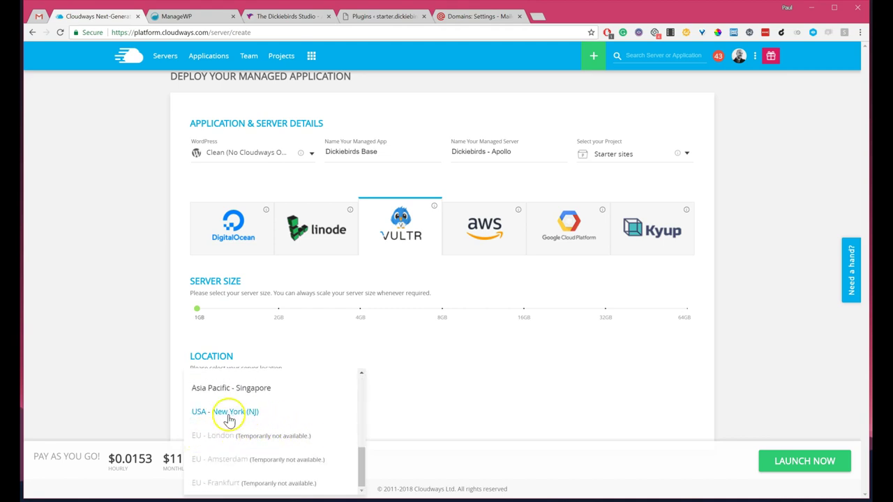
scroll(229, 419, up, 5)
click(446, 360)
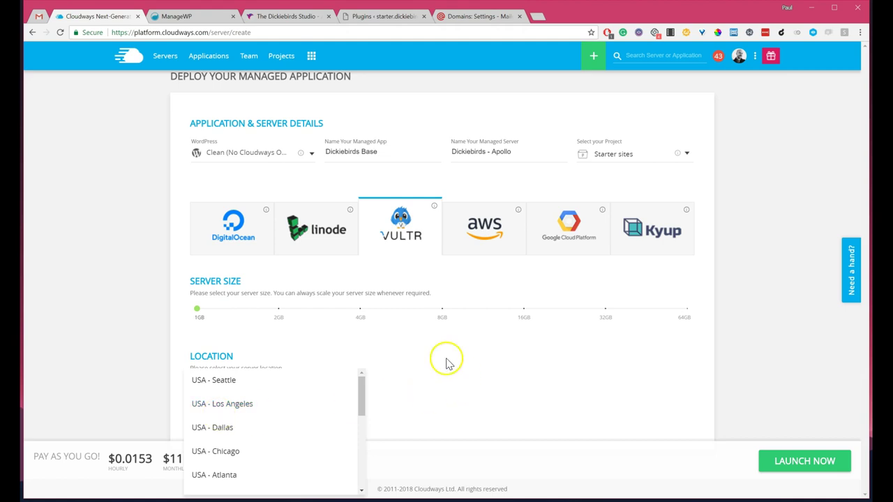
Step: Switch to DigitalOcean with a 1GB server located in London
click(234, 237)
drag(245, 309, 199, 311)
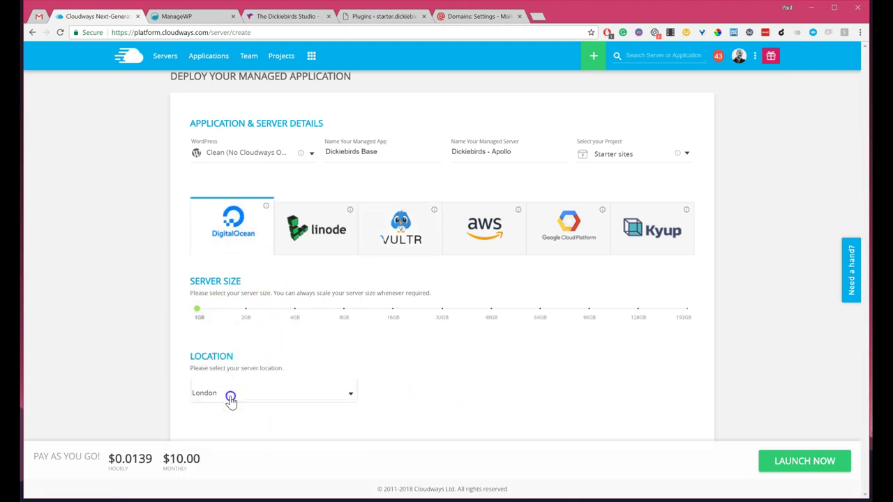
click(230, 399)
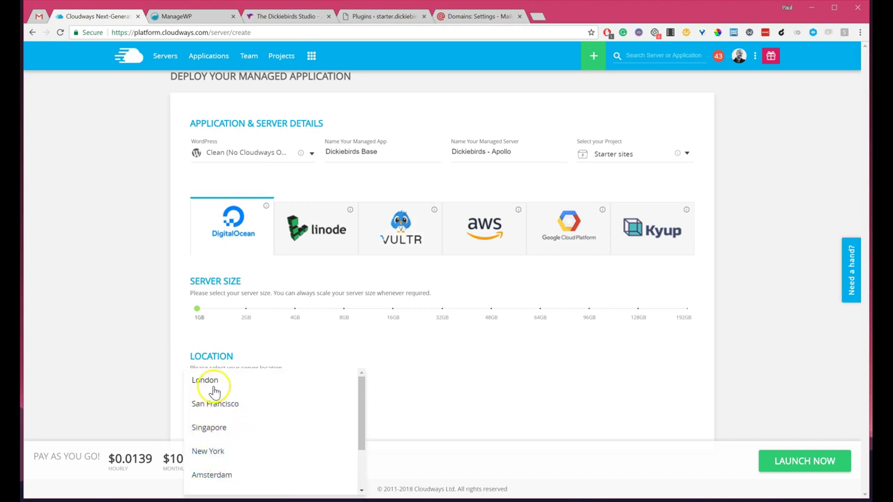
click(213, 389)
click(398, 368)
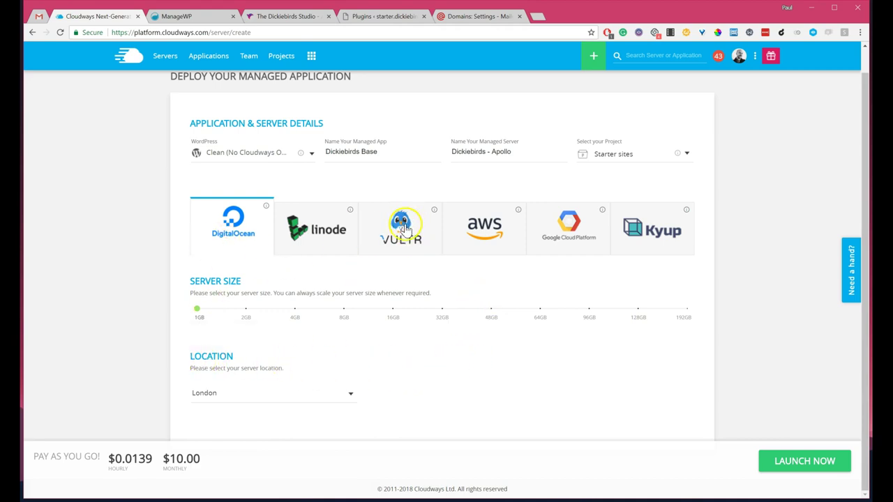
Step: Host the server on Linode instead, 1GB size, in London
click(332, 207)
click(199, 309)
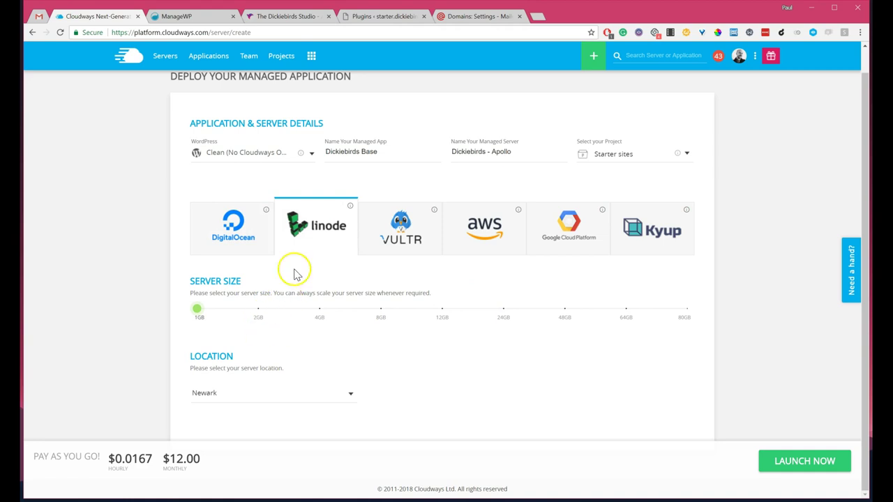
click(300, 399)
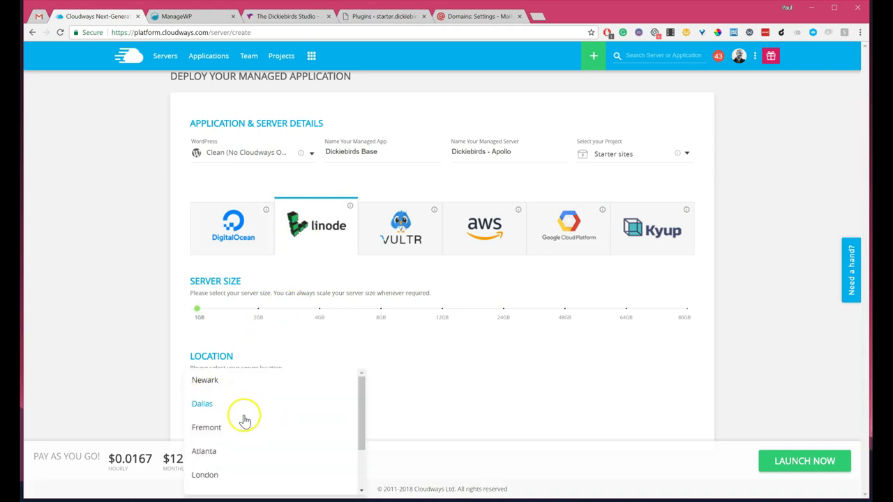
scroll(237, 436, down, 2)
click(207, 427)
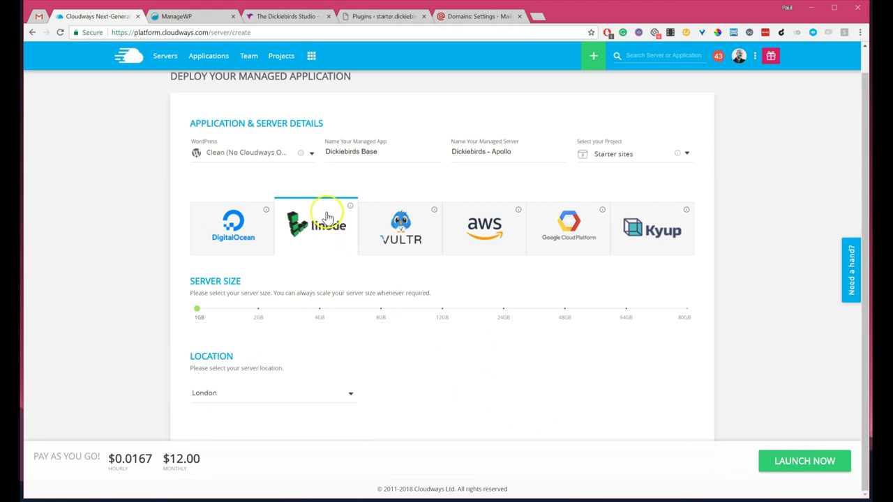
Step: Launch the 1GB London server and watch it being added on the servers list
click(803, 461)
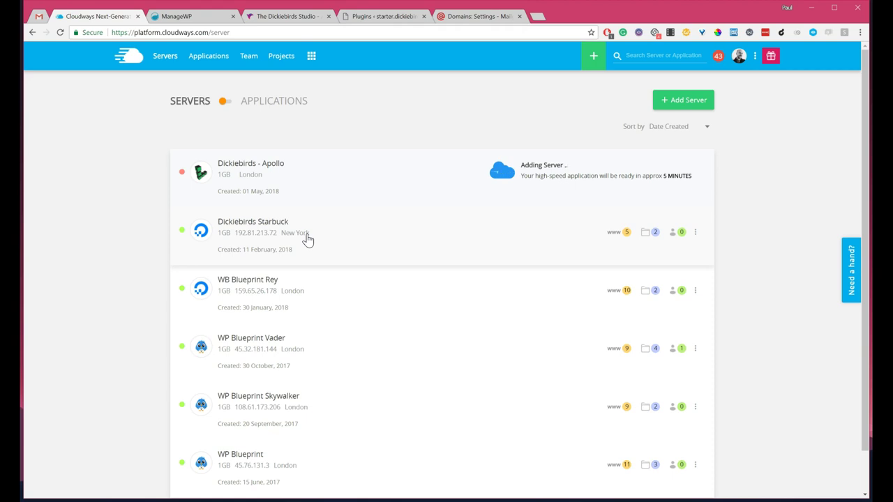
click(238, 67)
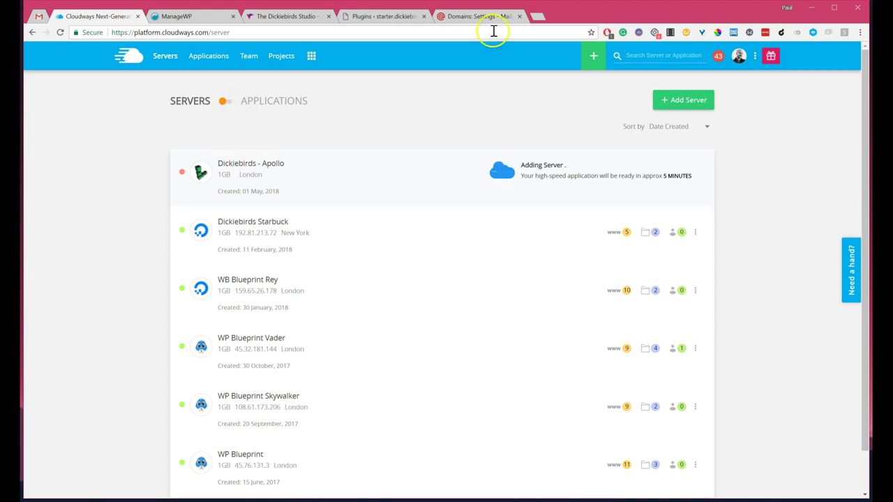
click(469, 16)
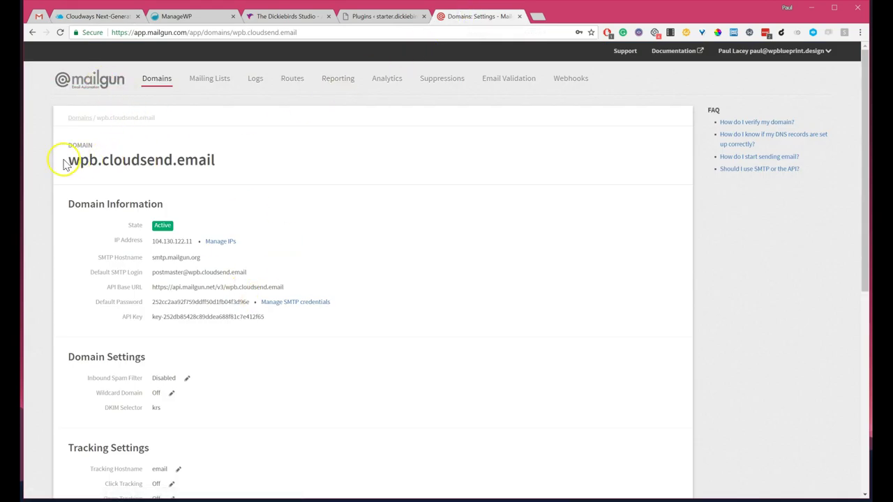
drag(103, 161, 218, 162)
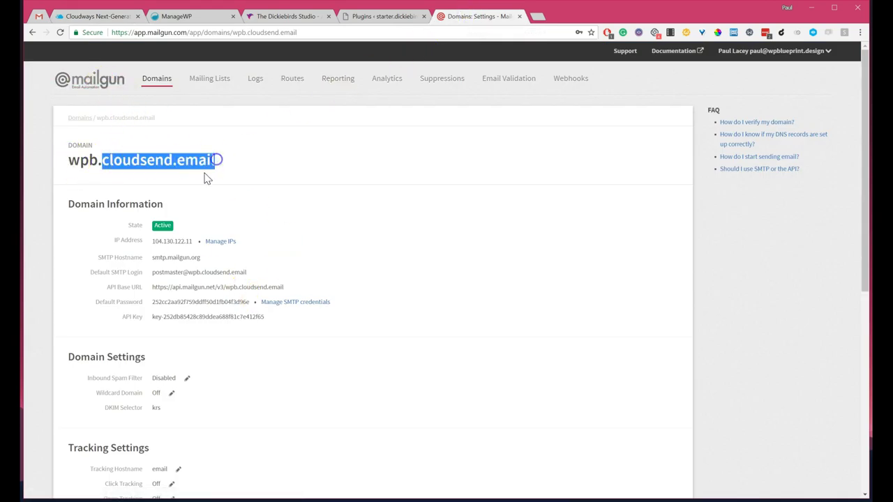
click(120, 160)
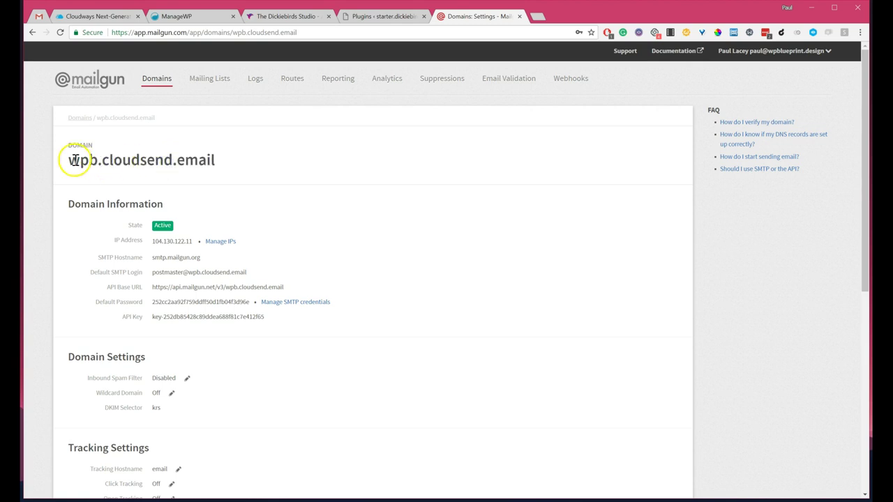
drag(72, 160, 215, 160)
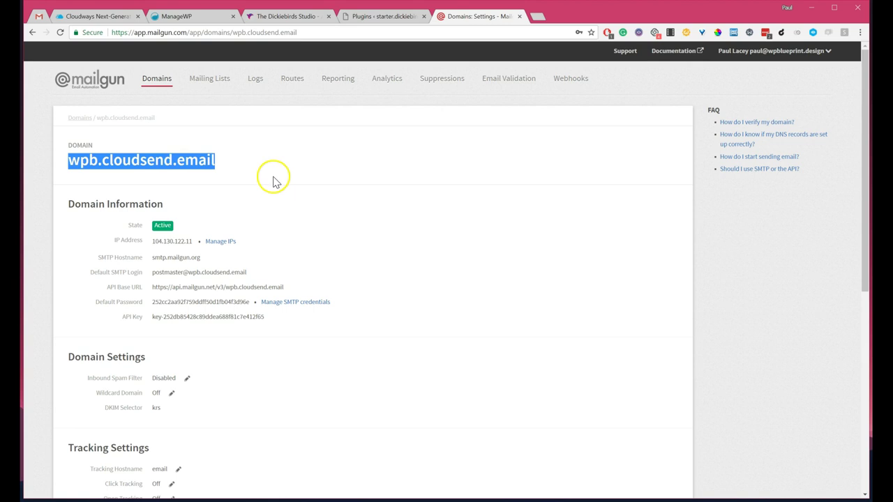
double_click(148, 161)
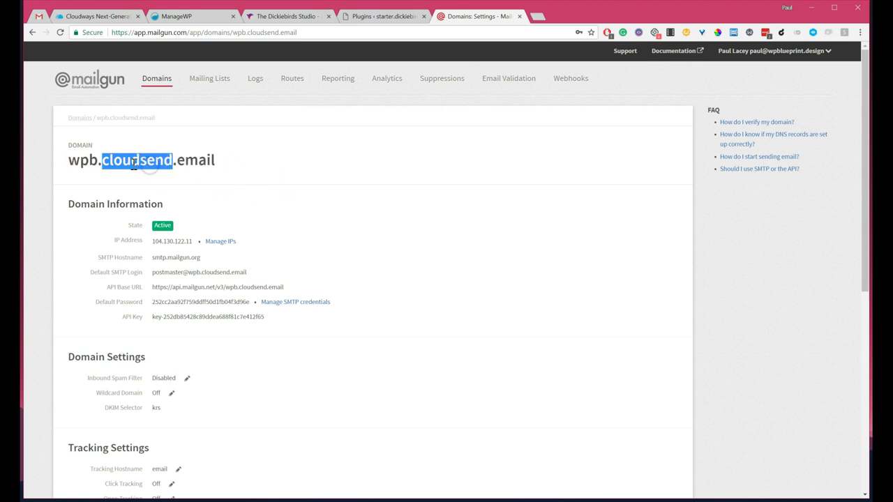
click(131, 161)
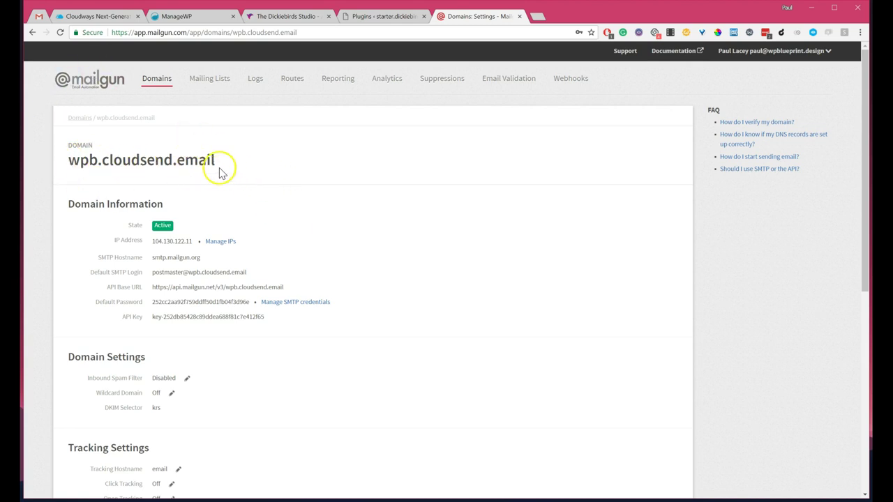
scroll(218, 172, down, 5)
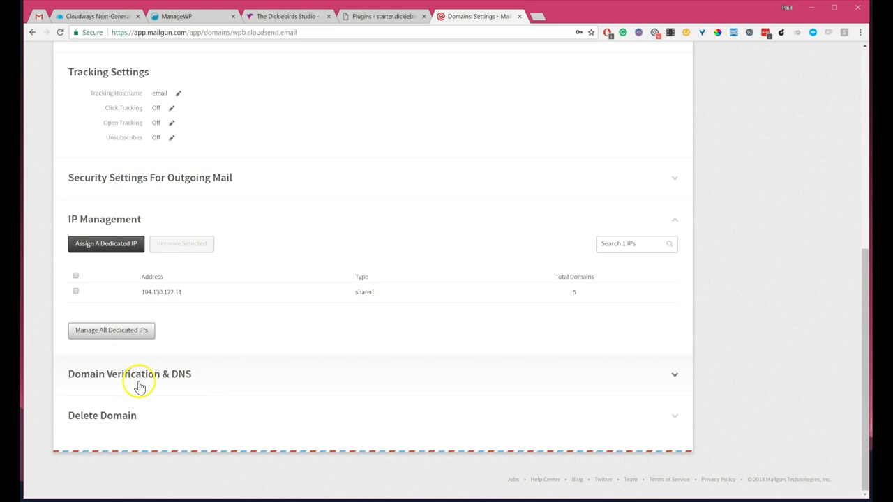
click(139, 387)
scroll(300, 202, down, 6)
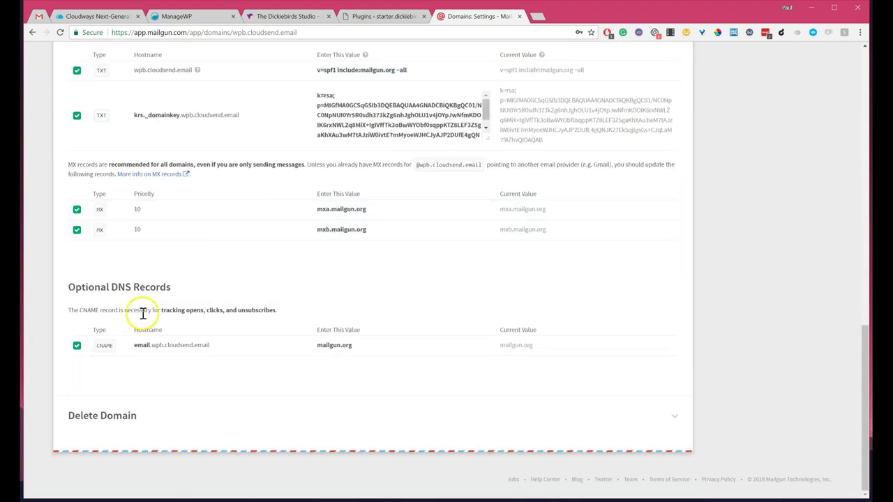
scroll(143, 314, up, 2)
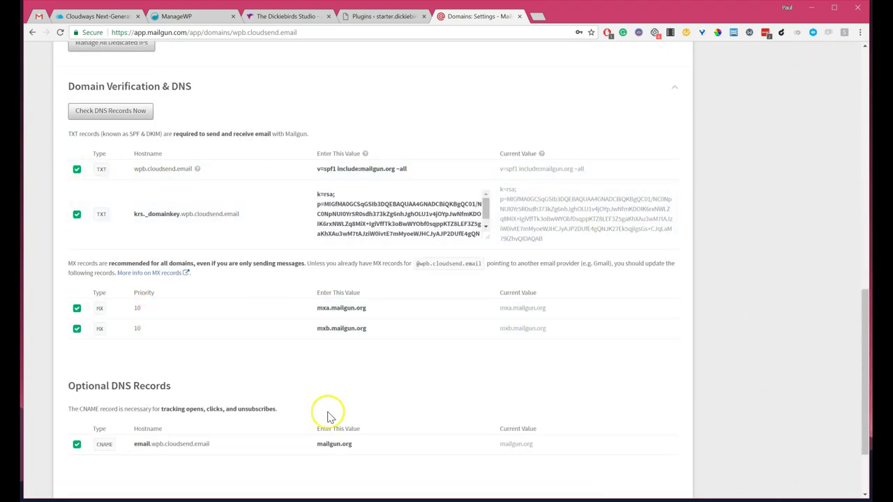
scroll(300, 262, up, 2)
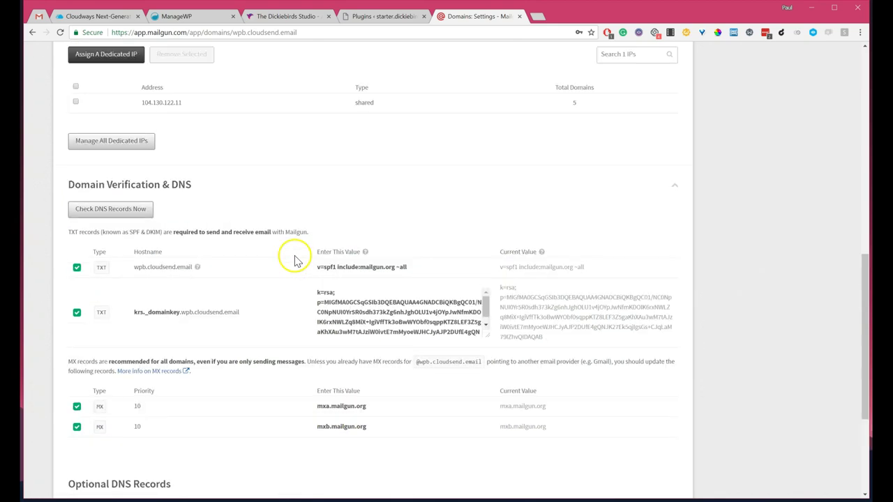
scroll(294, 260, up, 8)
mouse_move(67, 160)
mouse_down()
mouse_move(224, 166)
mouse_move(16, 167)
mouse_move(67, 160)
mouse_up()
click(219, 164)
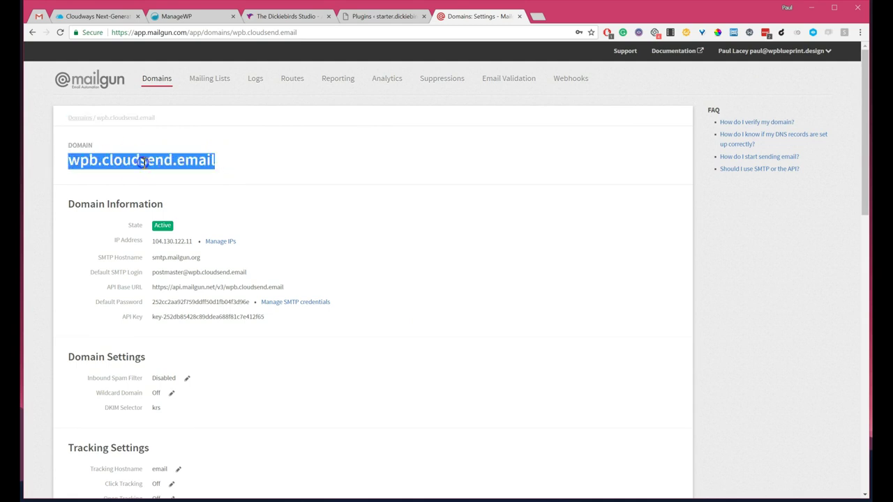
click(206, 168)
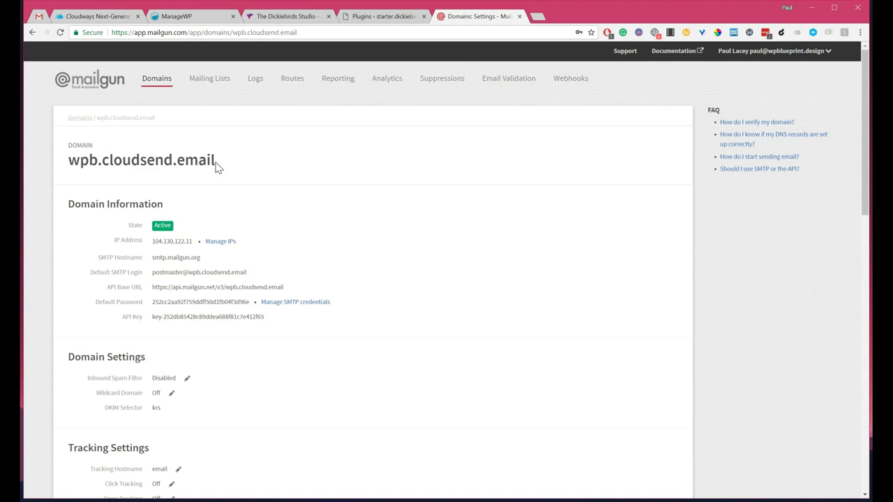
click(100, 165)
drag(103, 161, 201, 160)
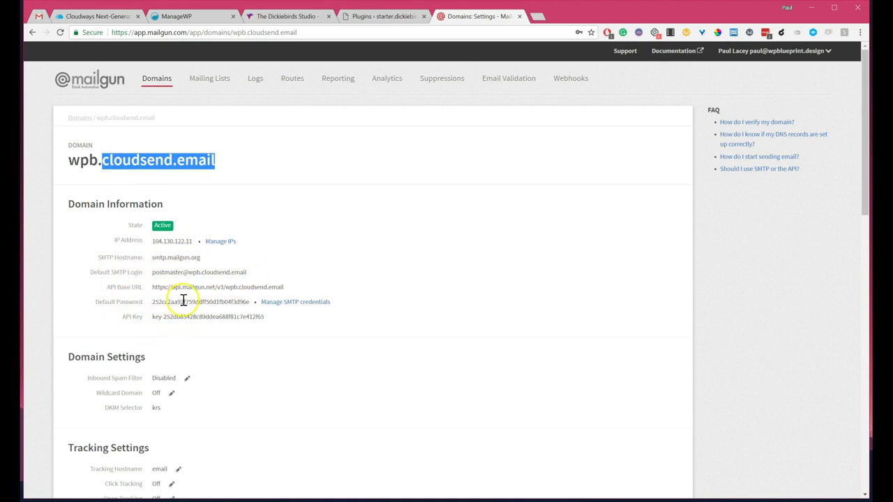
click(195, 324)
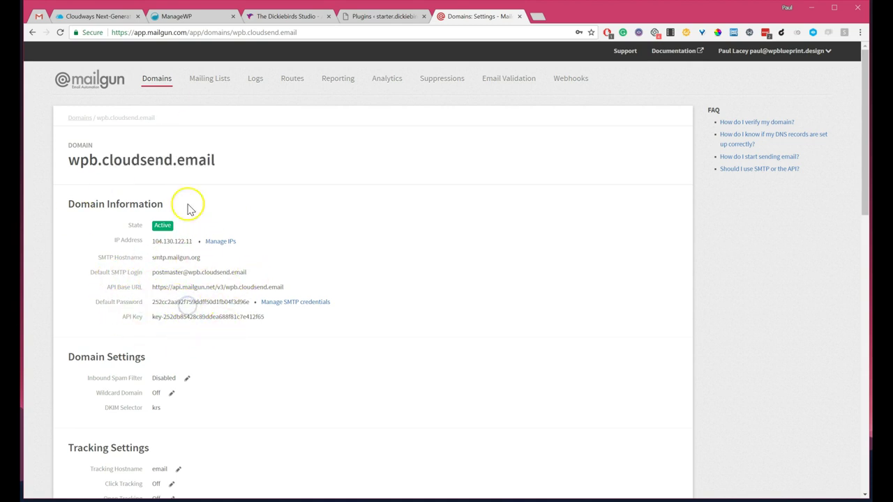
click(98, 18)
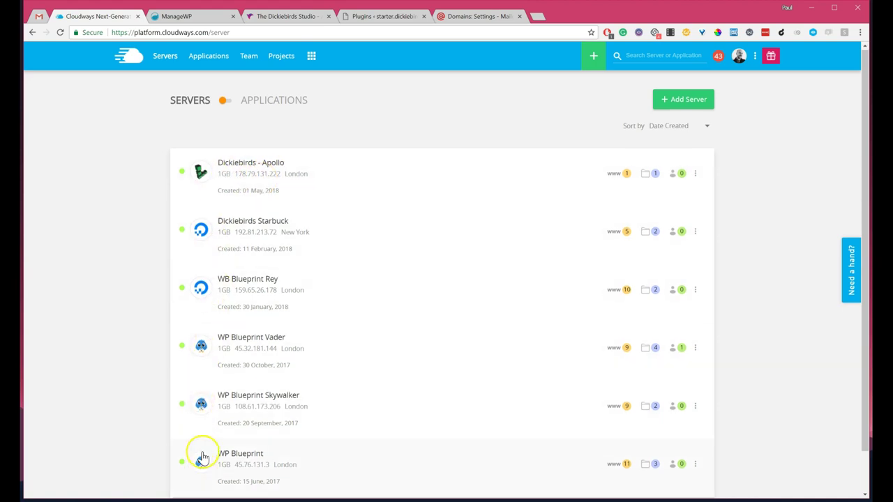
Step: Open the Dickiebirds - Apollo server and its Dickiebirds Base application details
scroll(202, 457, down, 1)
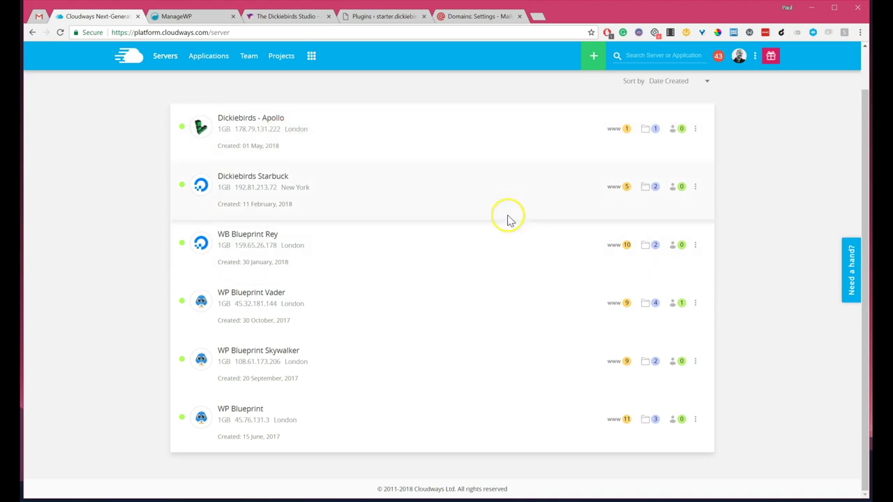
click(245, 122)
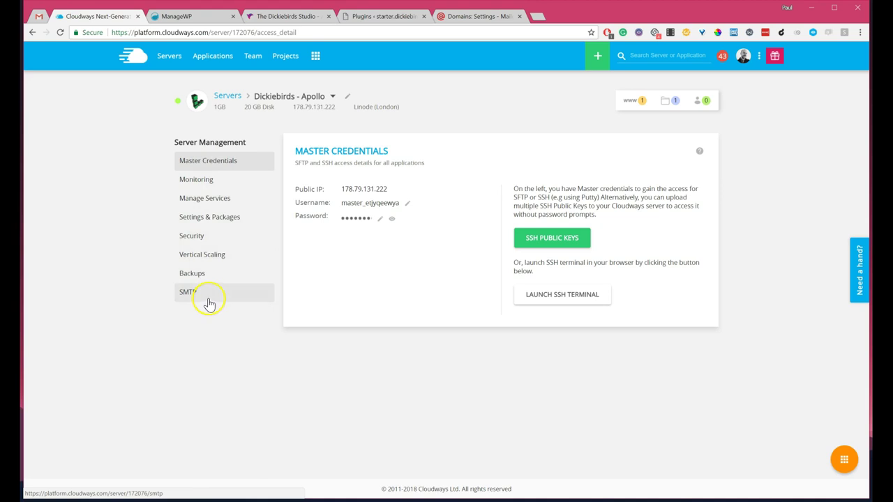
click(630, 102)
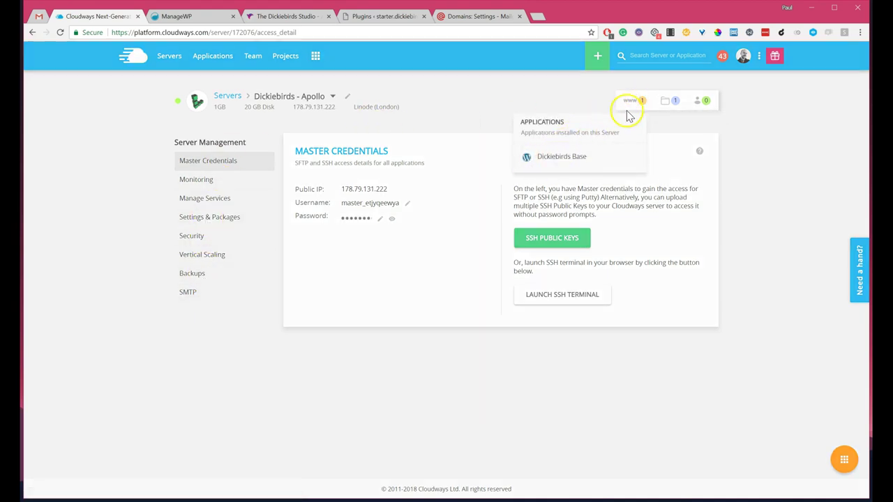
click(553, 157)
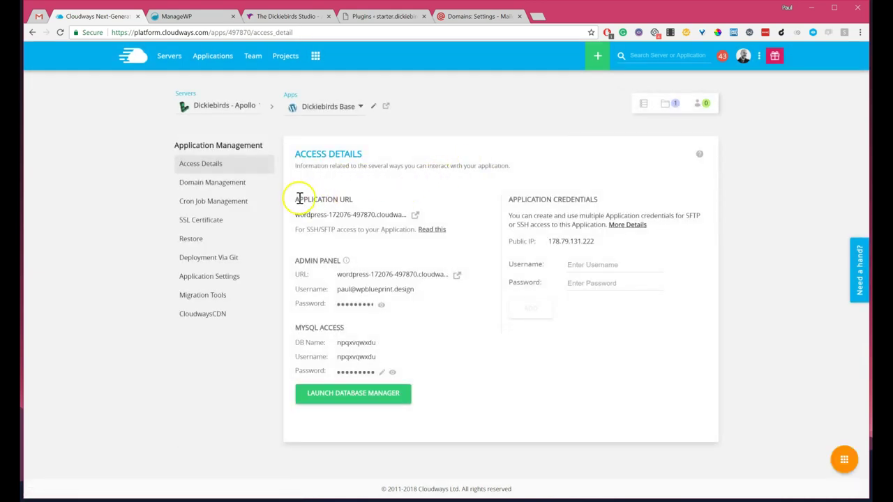
Step: Preview the Dickiebirds Base live site, then load its /wp-admin login page
click(387, 109)
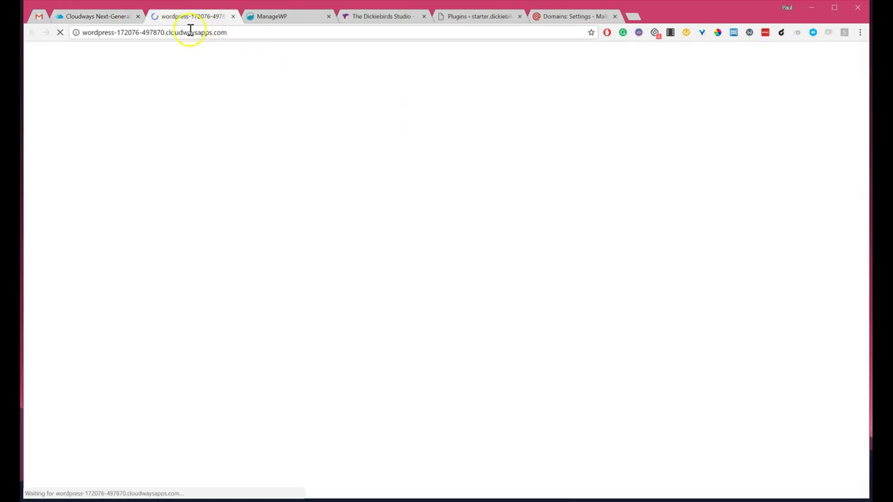
scroll(356, 220, down, 5)
scroll(353, 219, down, 5)
scroll(348, 226, up, 10)
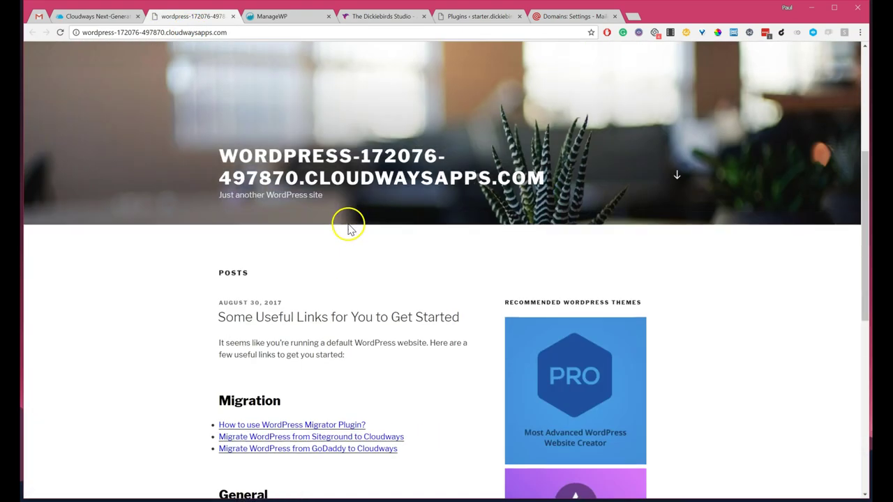
click(230, 17)
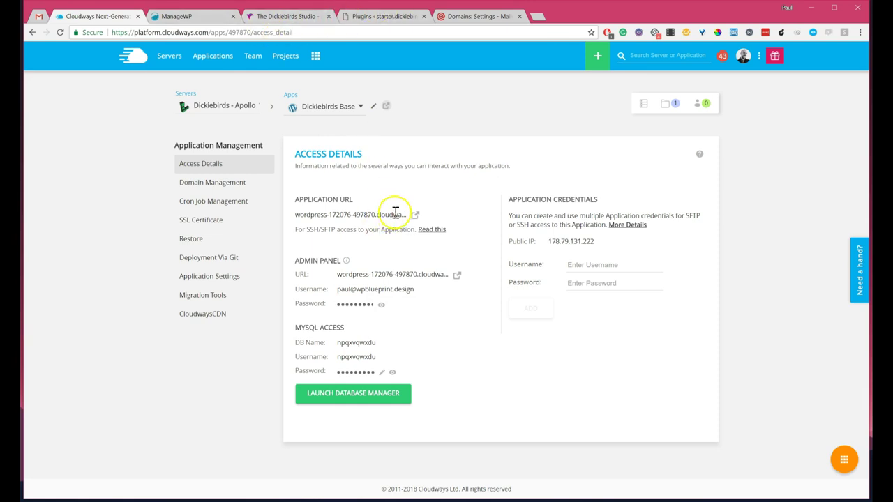
click(385, 108)
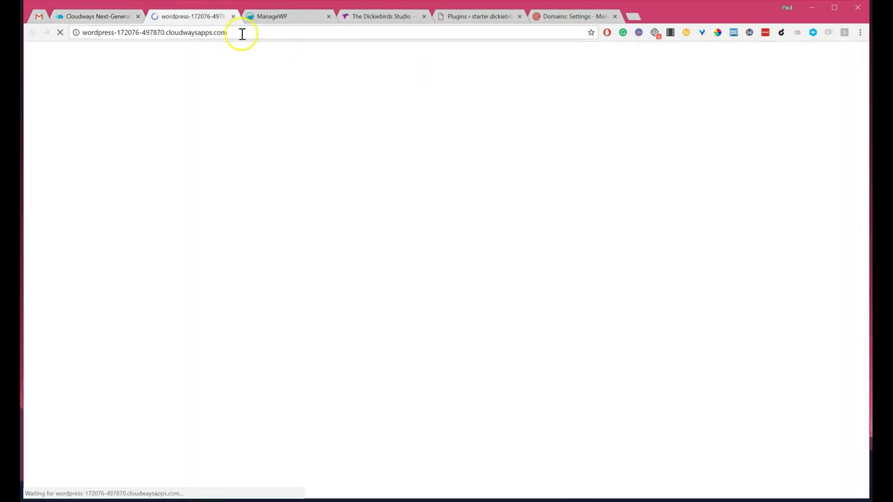
click(262, 32)
text(/wp-ad)
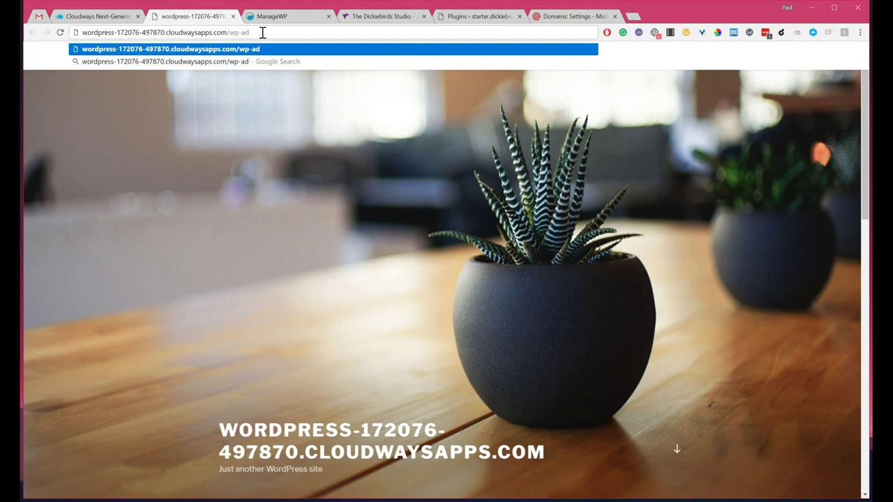
text(min)
key(Return)
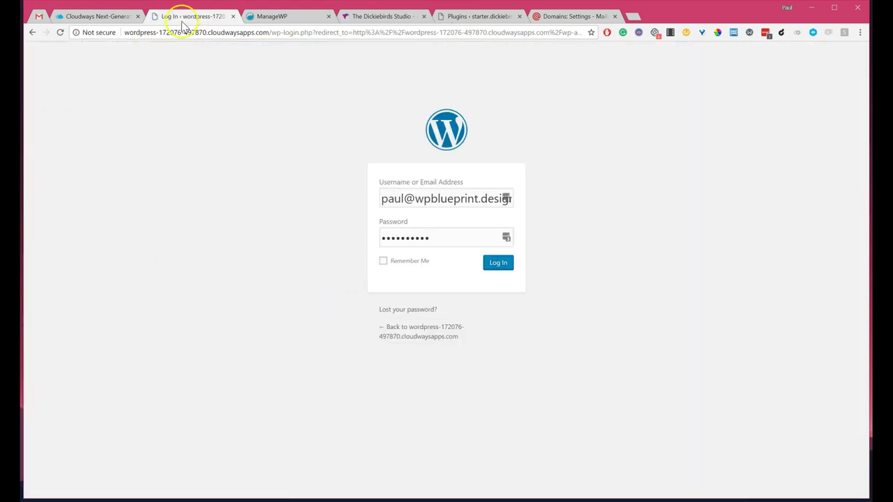
Step: Log in to WordPress with the admin password copied from Cloudways, declining save-password prompts
click(96, 18)
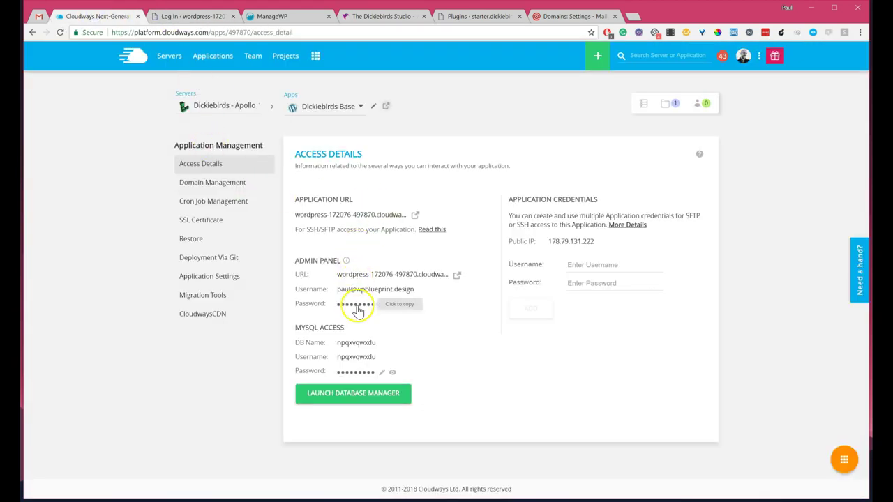
click(187, 17)
double_click(426, 235)
key(ctrl+v)
click(498, 263)
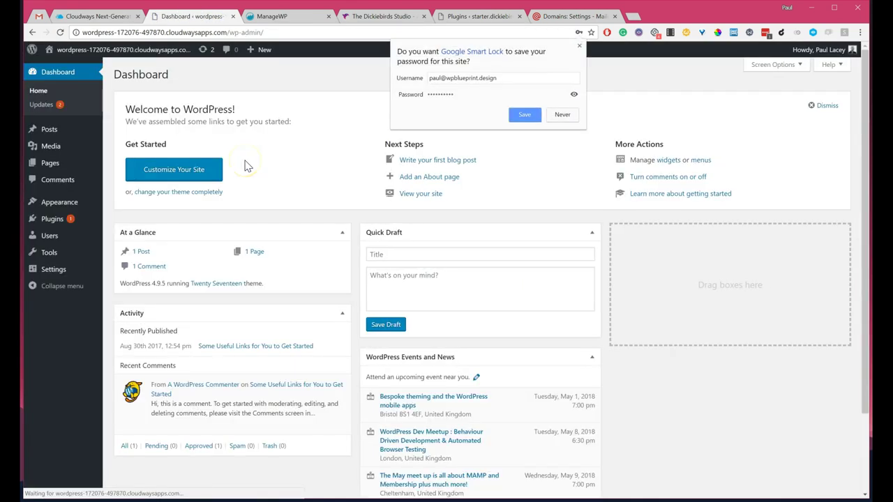
click(562, 115)
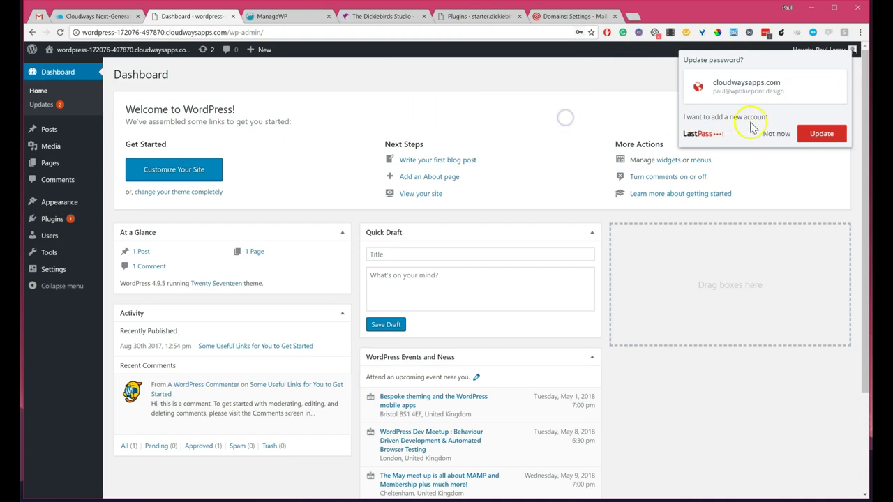
click(777, 135)
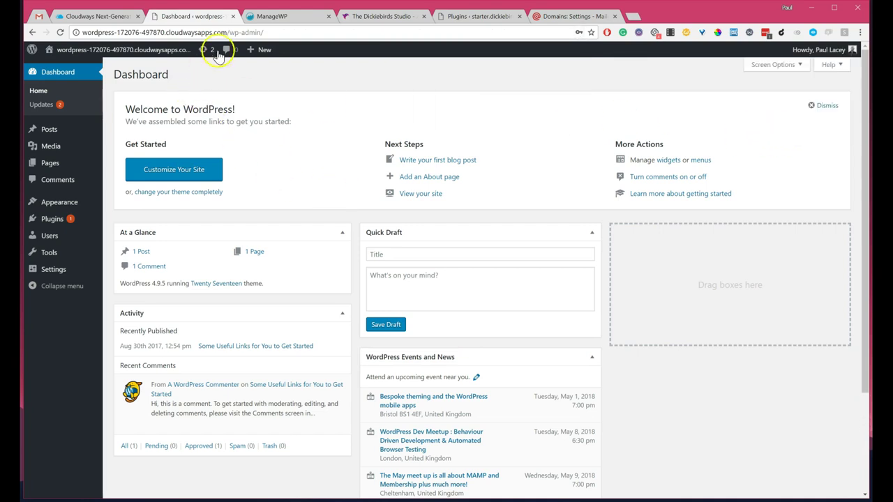
Step: Close the WordPress dashboard, open Domain Management for Dickiebirds Base, and launch the site
click(233, 16)
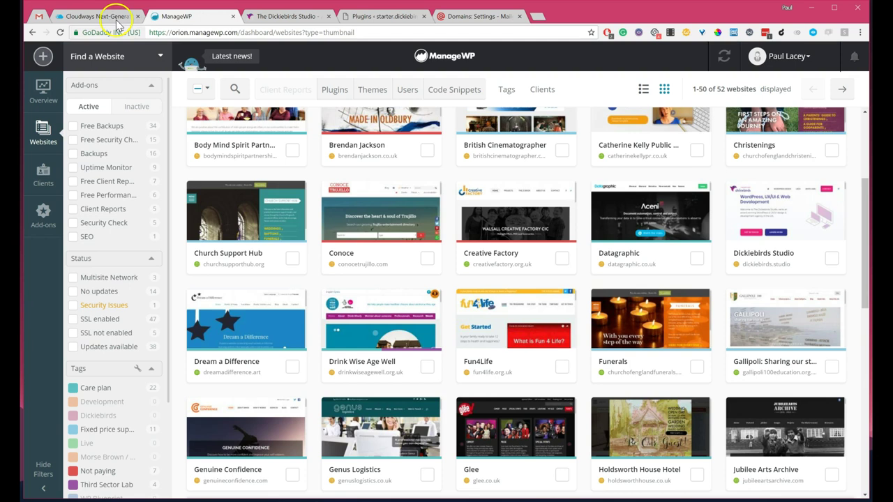
click(105, 16)
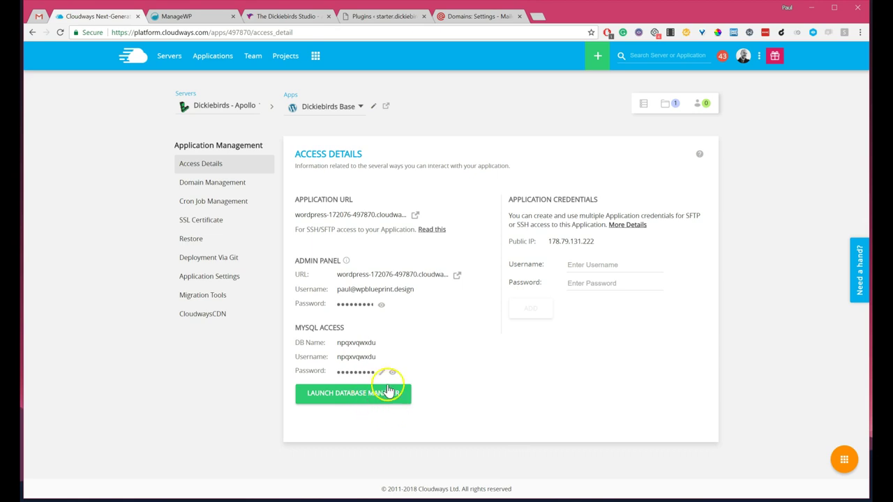
click(223, 183)
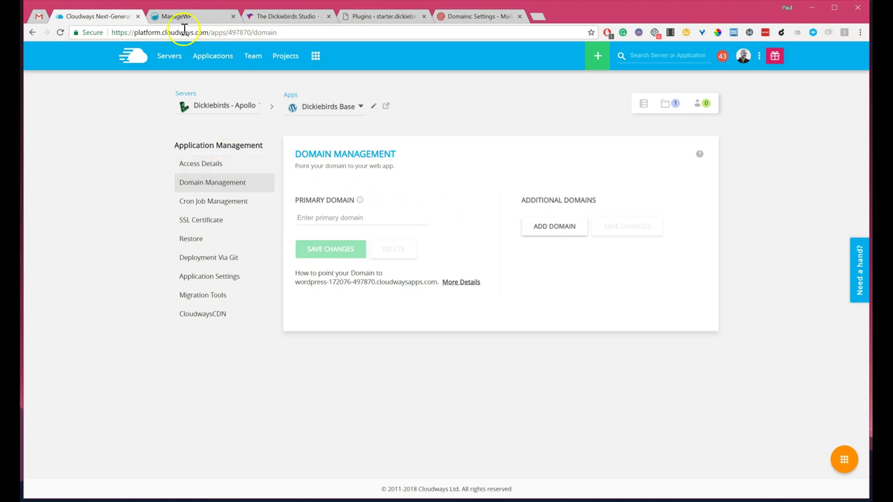
click(386, 109)
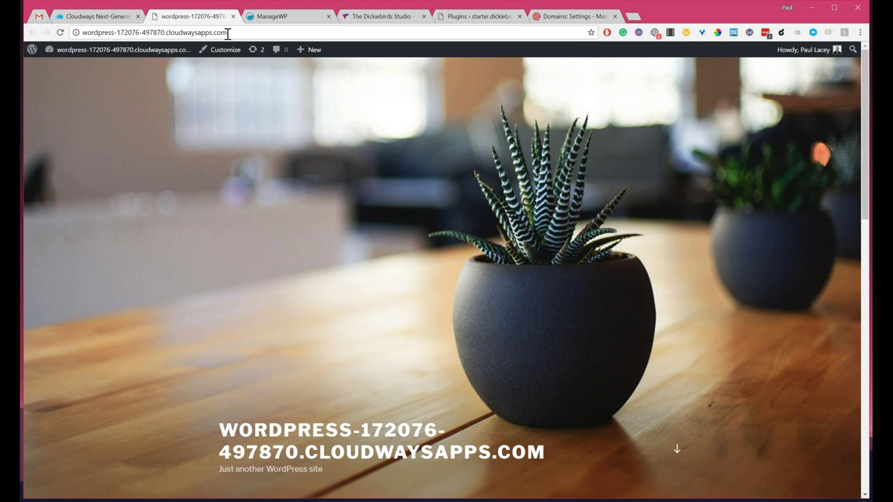
click(110, 15)
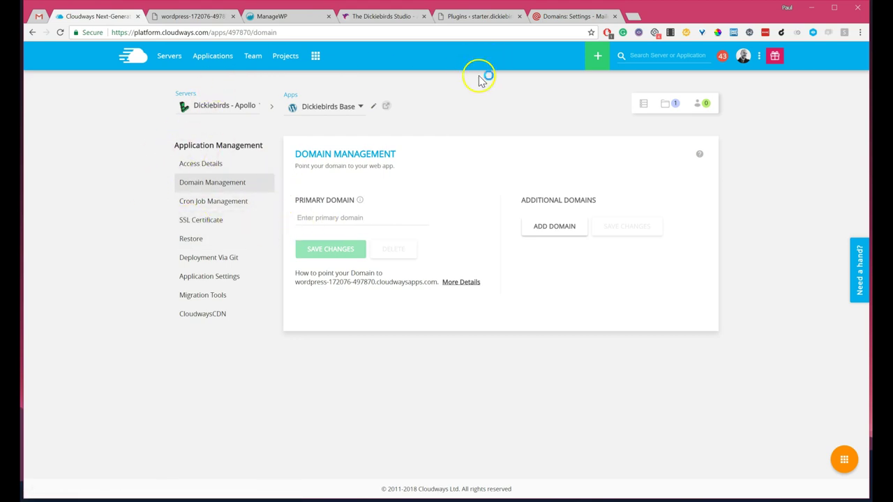
Step: Load hover.com in a new browser tab
key(ctrl+t)
text(hover.com)
key(Return)
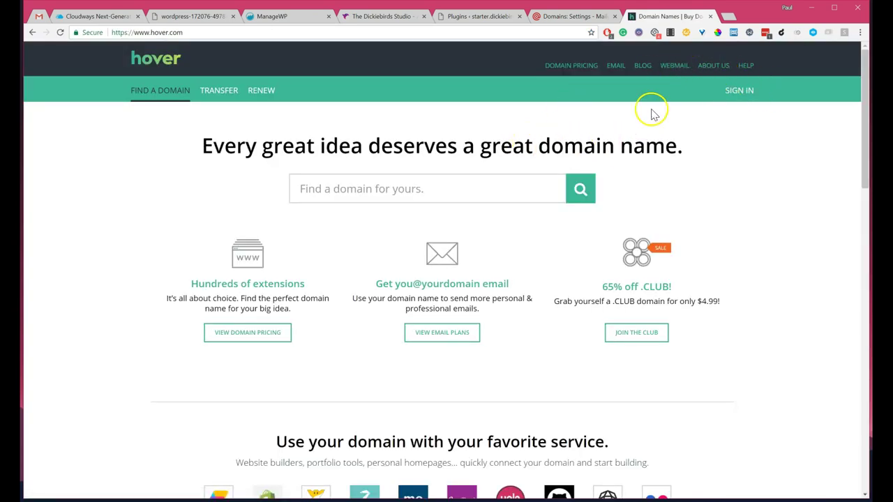
Step: Sign in to Hover and open the DNS records of wpcreative.io
click(737, 91)
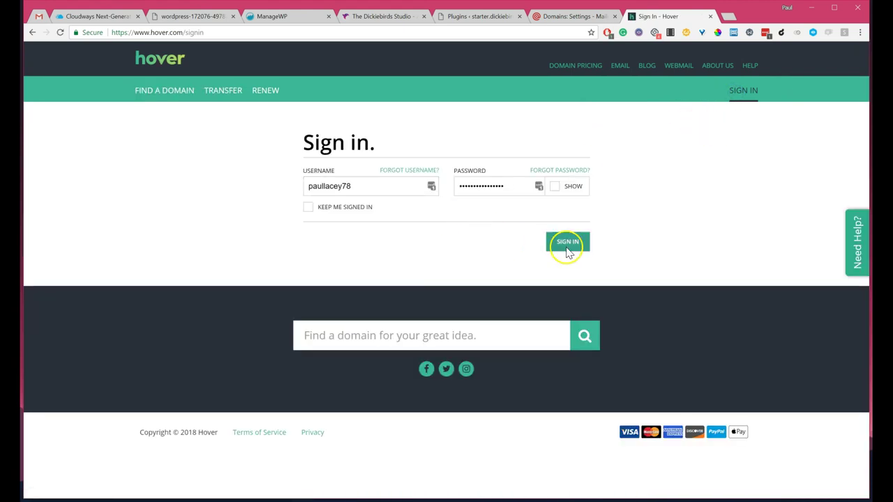
click(580, 245)
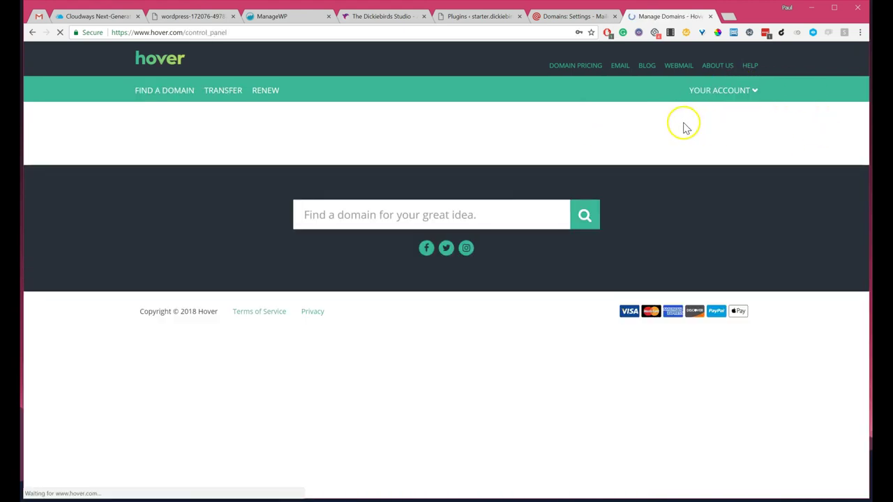
click(722, 90)
click(701, 100)
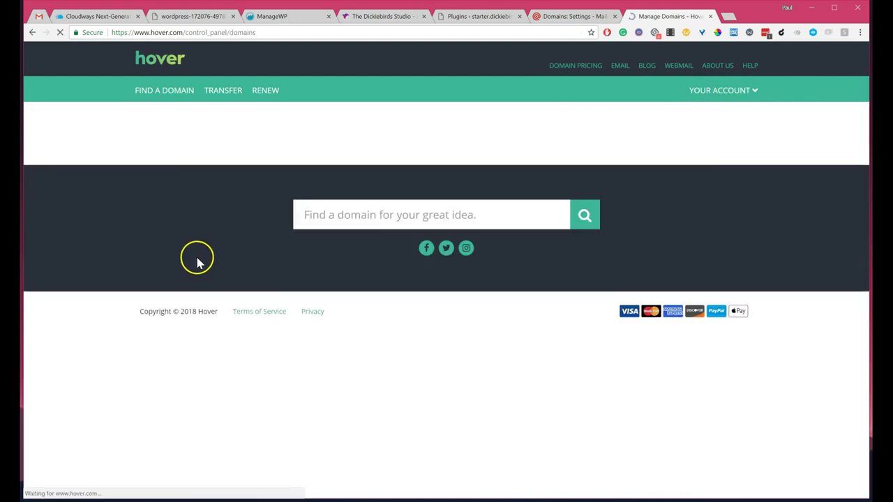
click(193, 227)
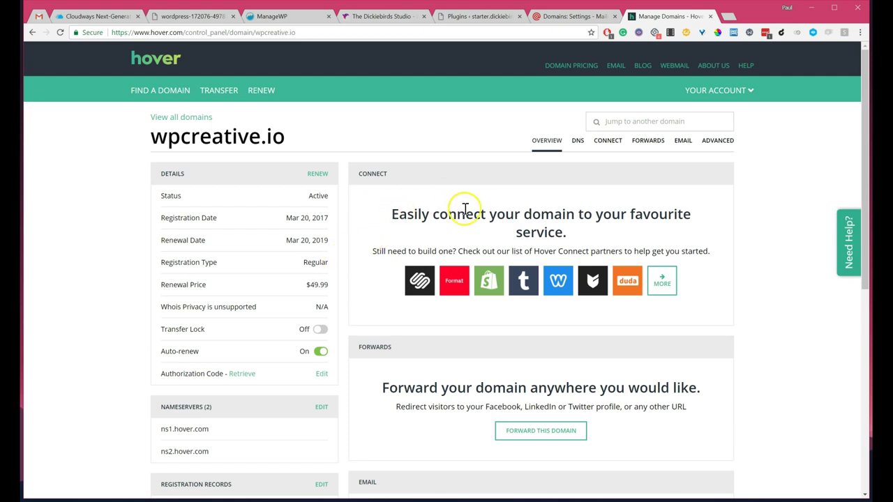
scroll(462, 216, down, 5)
scroll(462, 223, up, 5)
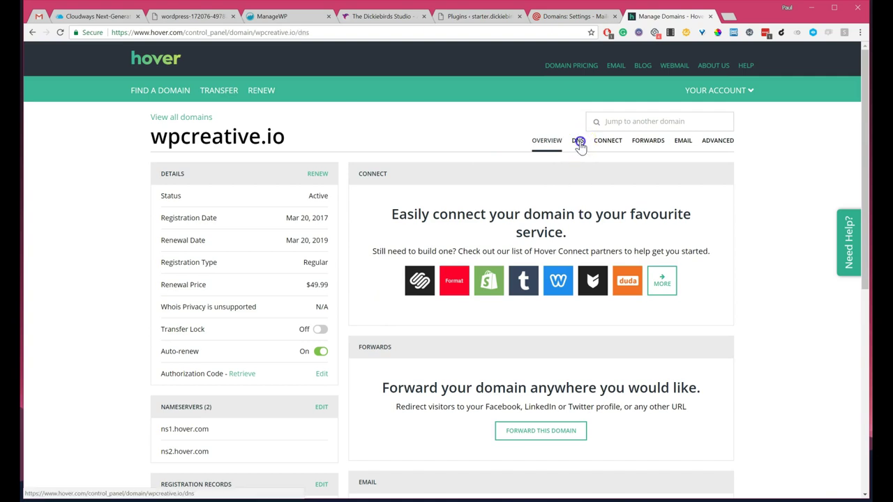
click(576, 143)
Step: Add an A record with hostname 'test' pointing to the Cloudways public IP 178.79.131.222
click(180, 173)
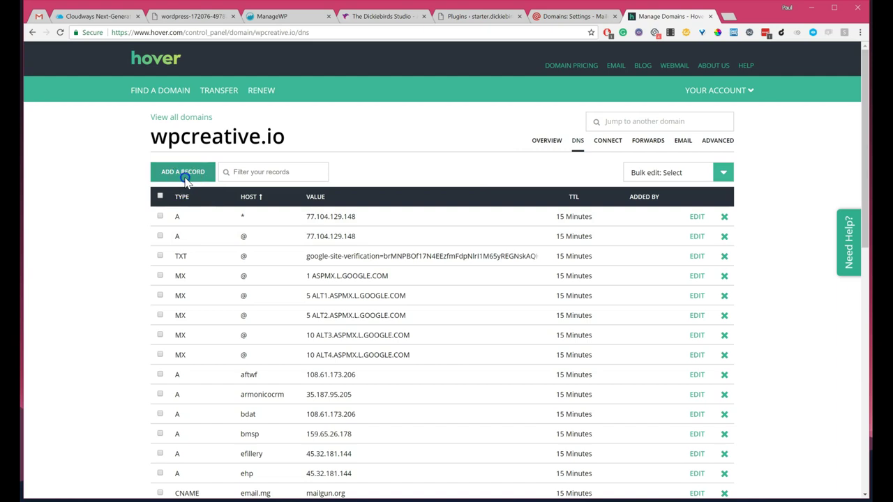
click(321, 221)
text(test)
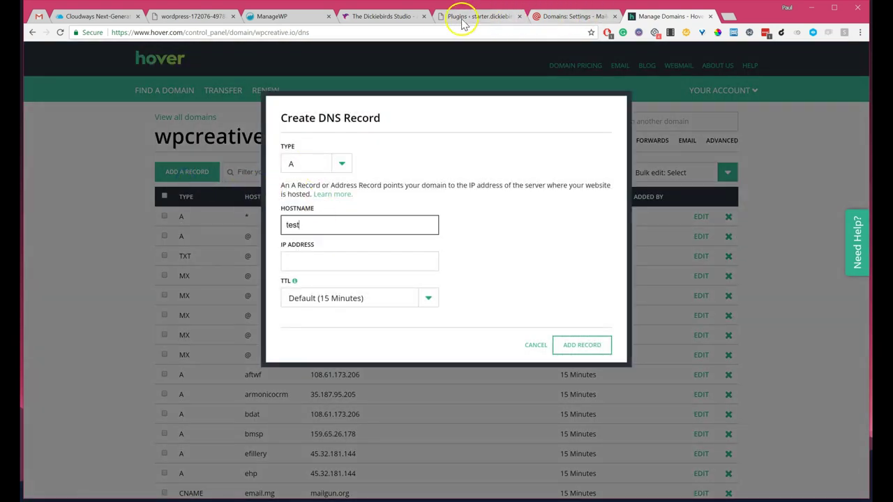
click(132, 20)
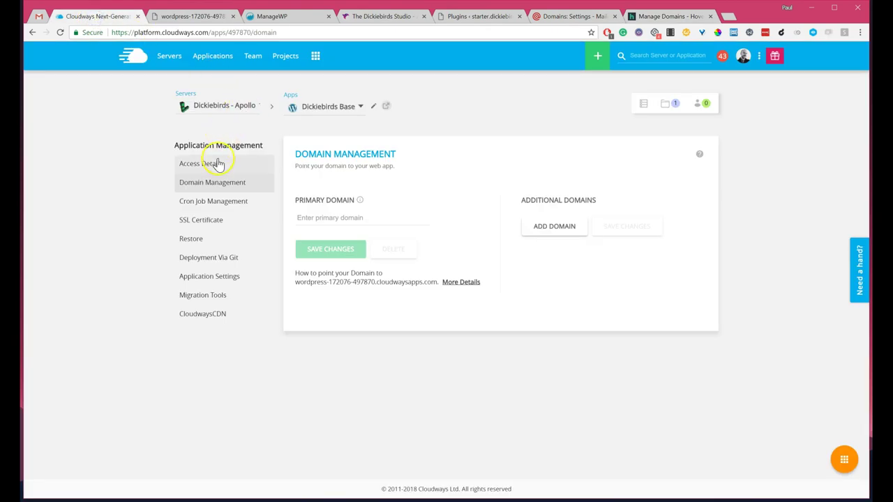
click(215, 163)
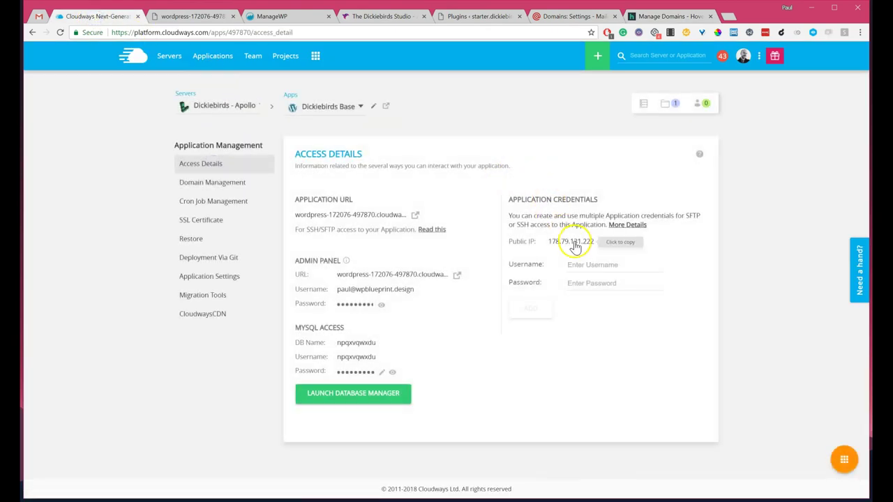
click(645, 18)
click(314, 259)
text(178.79.131.222)
click(568, 345)
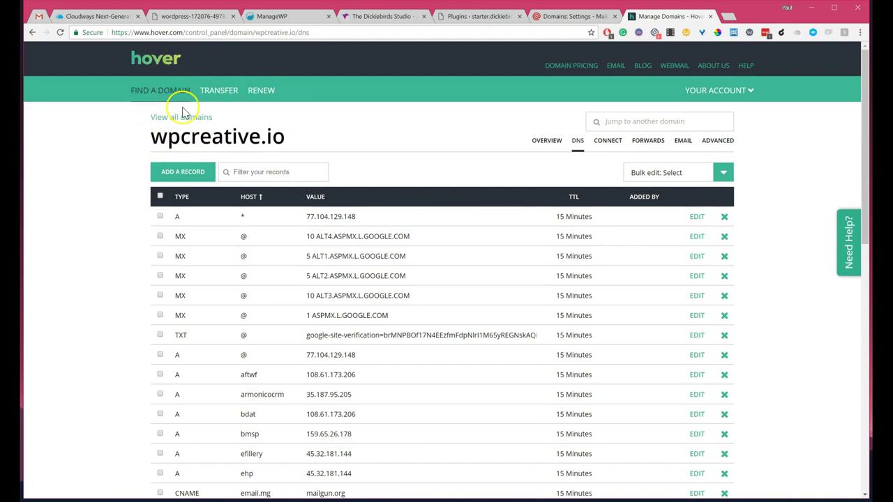
Step: Recheck the Cloudways public IP and find the 'test' record in the DNS list
click(98, 20)
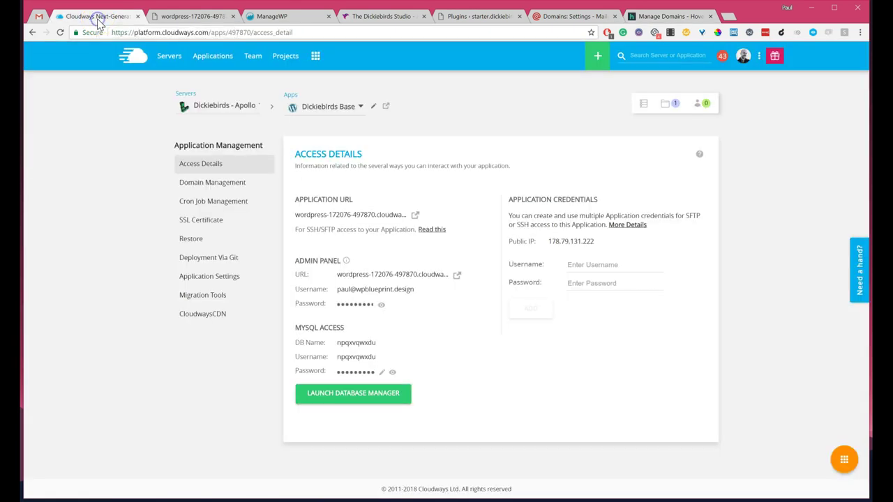
click(669, 16)
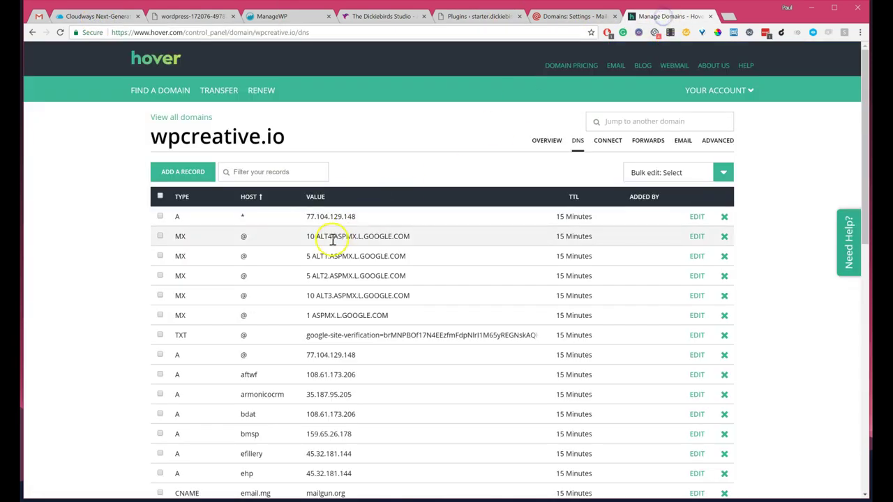
scroll(332, 245, down, 3)
key(ctrl+f)
text(test)
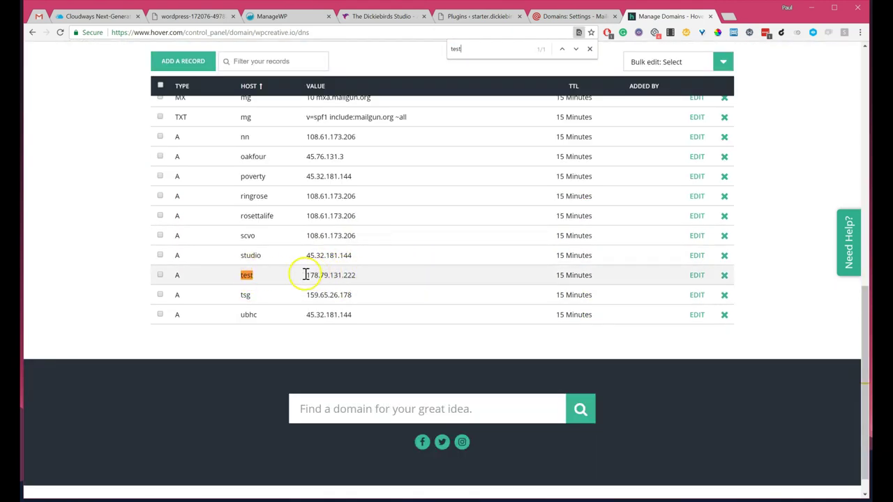
Step: Enter test.wpcreative.io as the Dickiebirds Base primary domain, save, and confirm
click(97, 16)
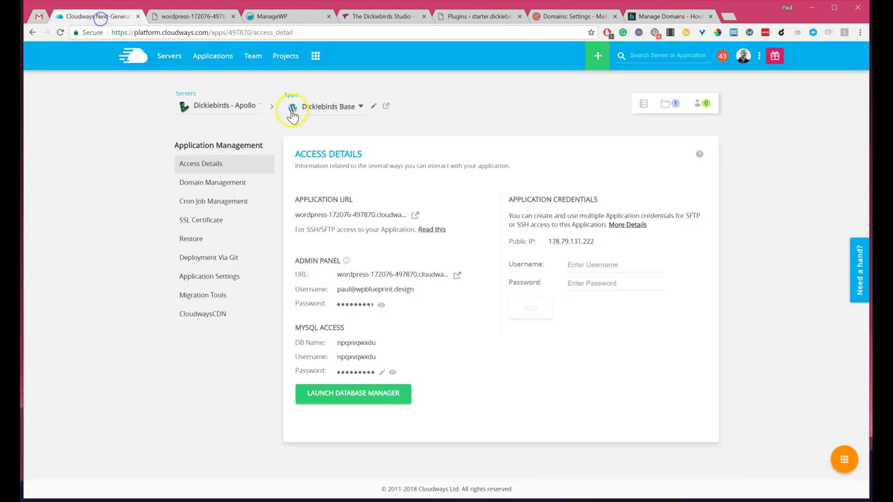
click(210, 182)
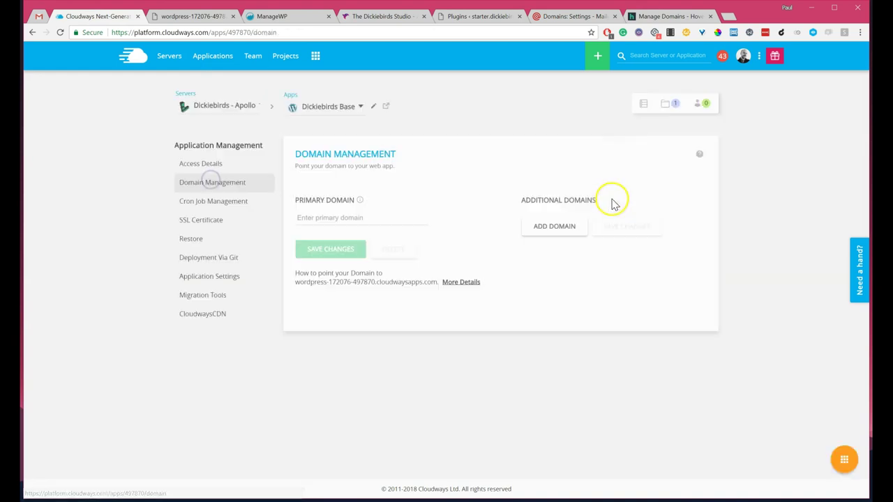
click(343, 217)
text(test.)
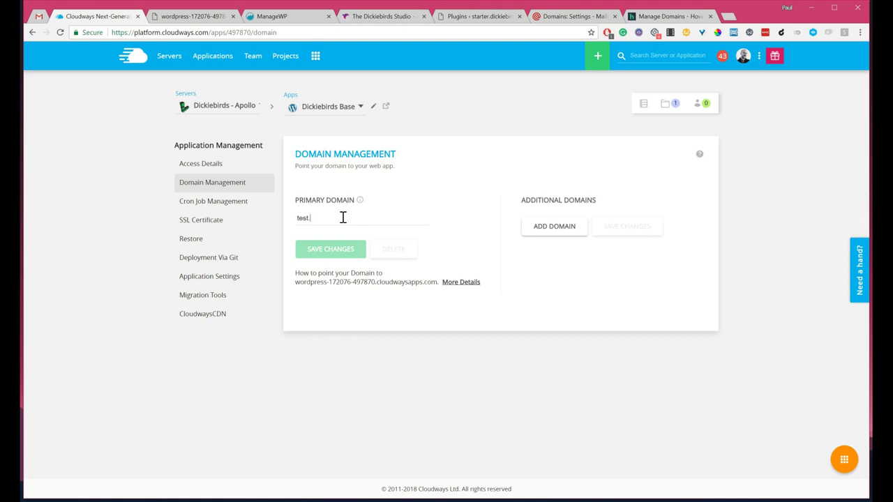
text(dickie)
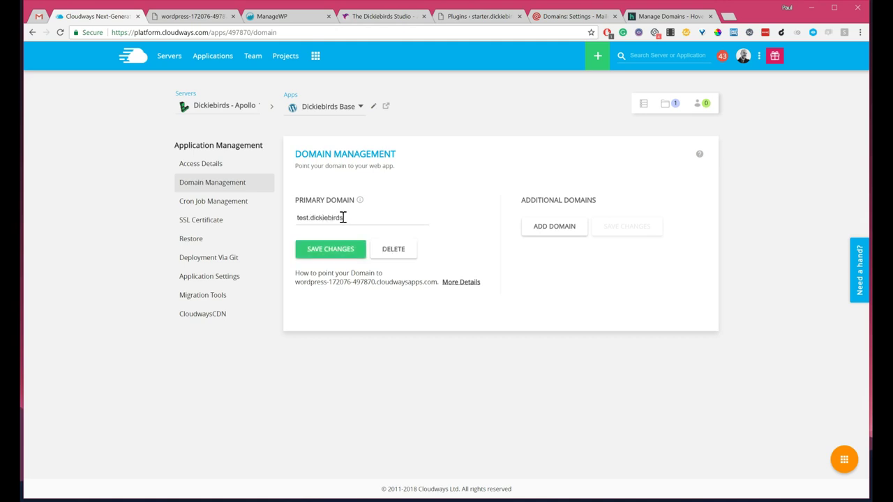
text(birds)
key(Return)
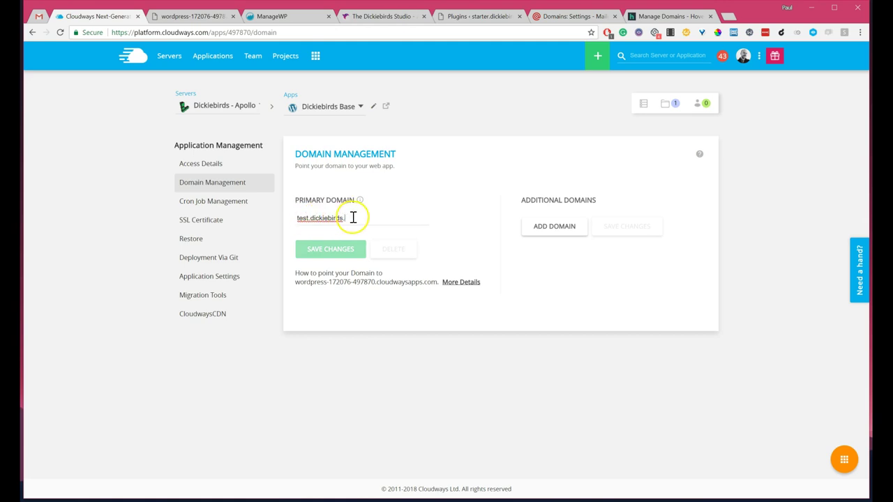
double_click(336, 219)
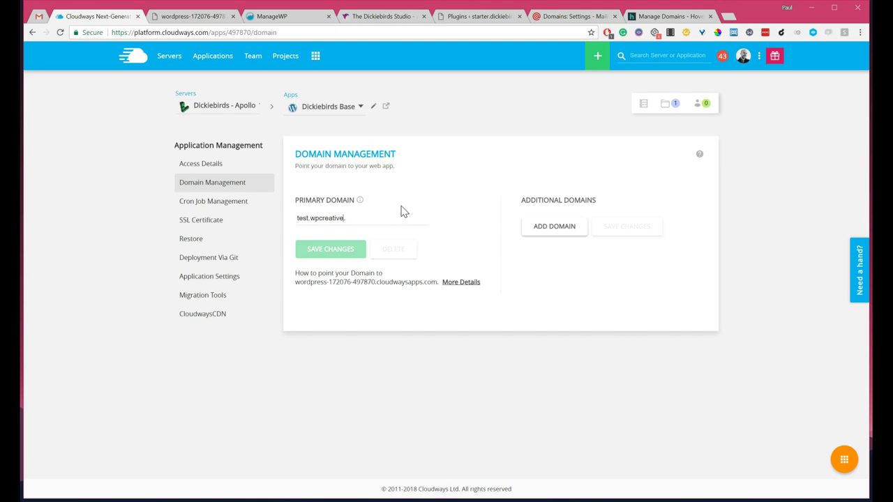
text(io)
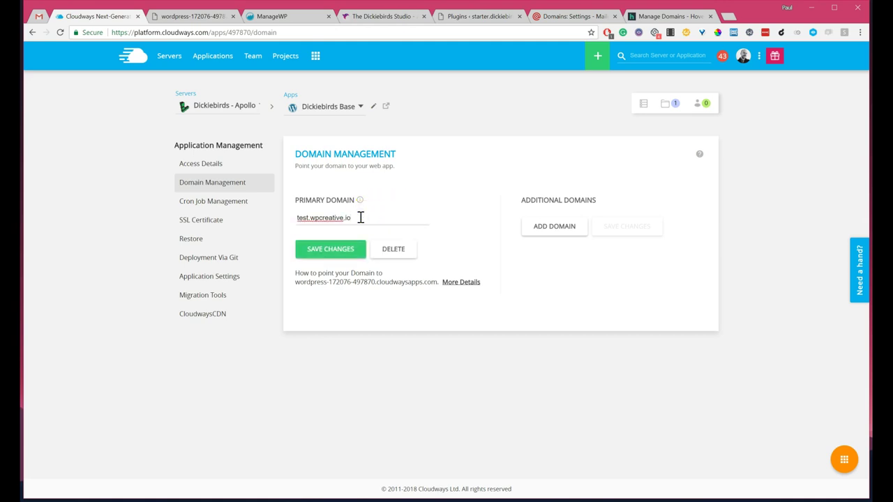
click(327, 254)
click(330, 255)
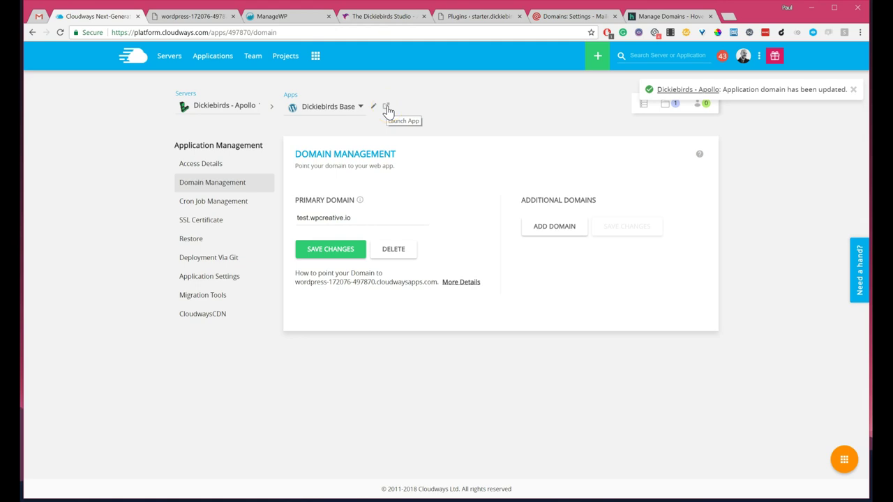
Step: Open the live site at test.wpcreative.io, review its front page, then return to Cloudways Domain Management
click(388, 106)
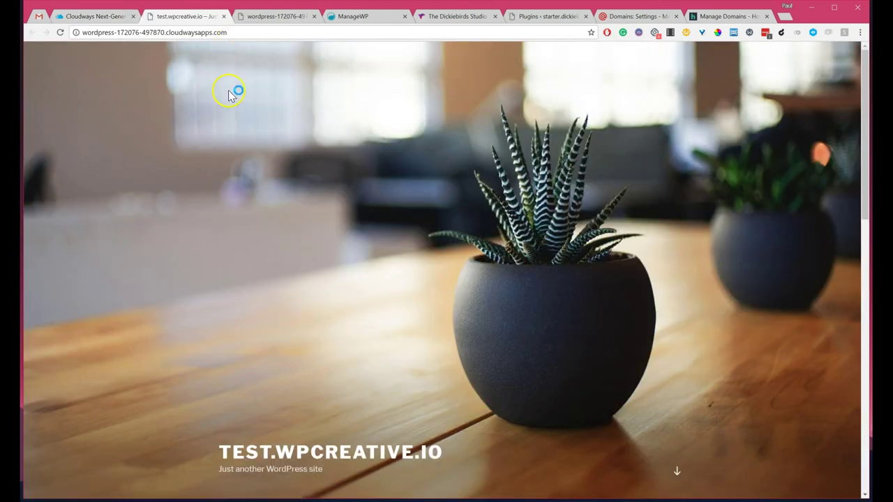
click(299, 451)
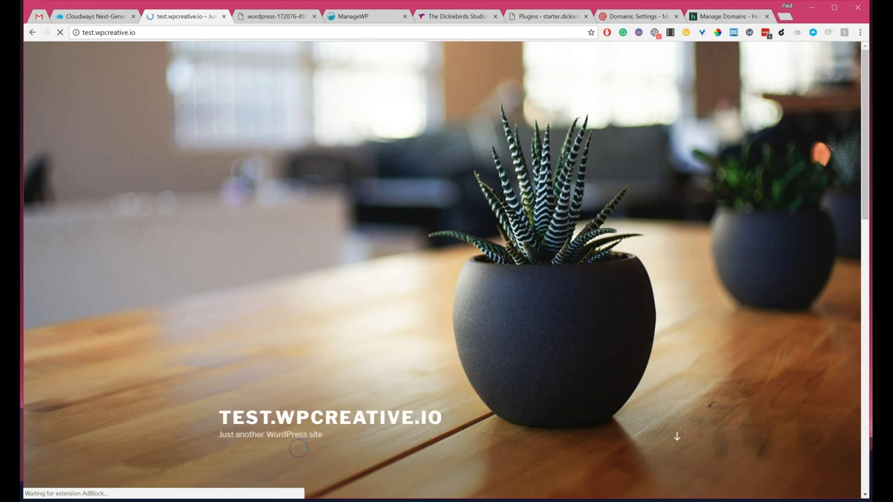
scroll(492, 323, down, 2)
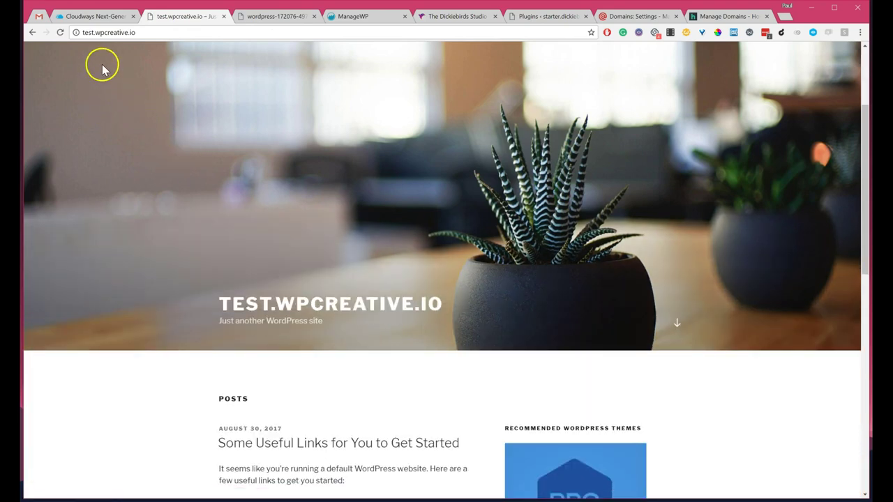
scroll(349, 244, down, 3)
scroll(612, 309, down, 5)
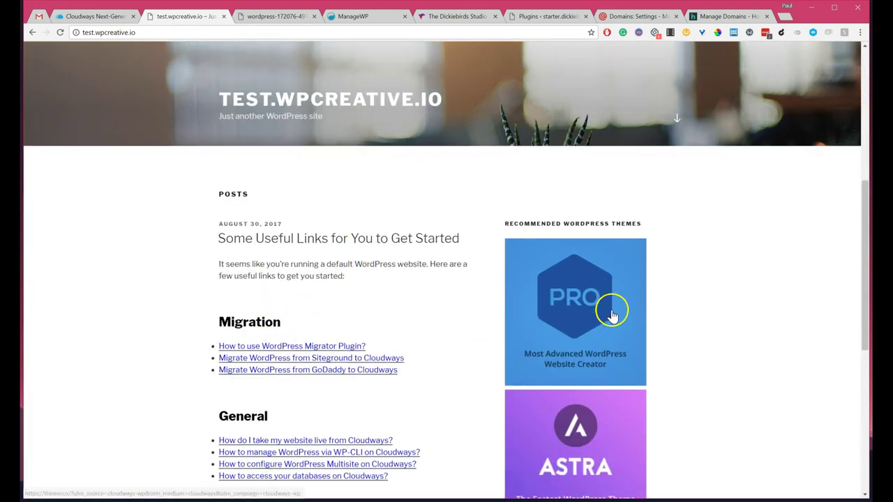
scroll(363, 331, up, 10)
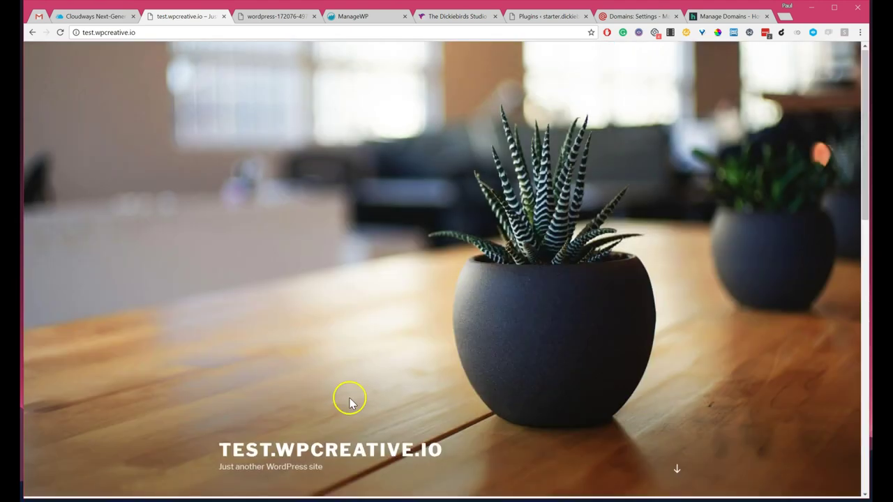
scroll(348, 398, down, 5)
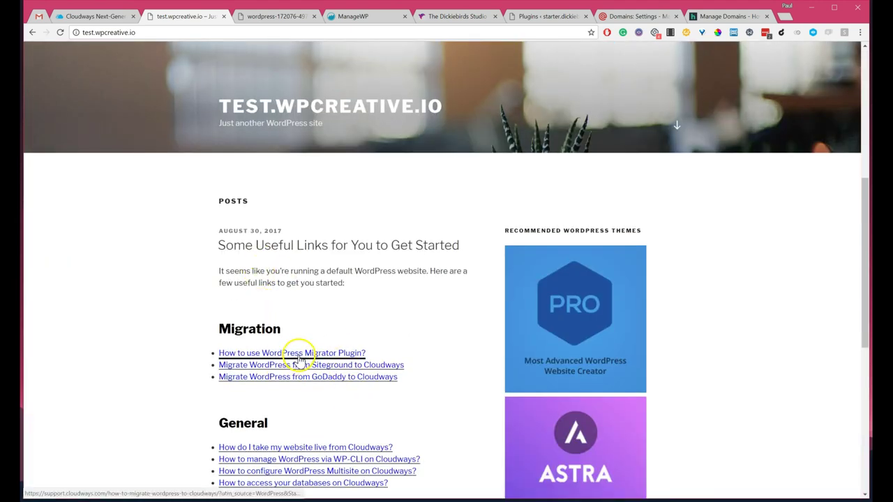
scroll(538, 243, down, 3)
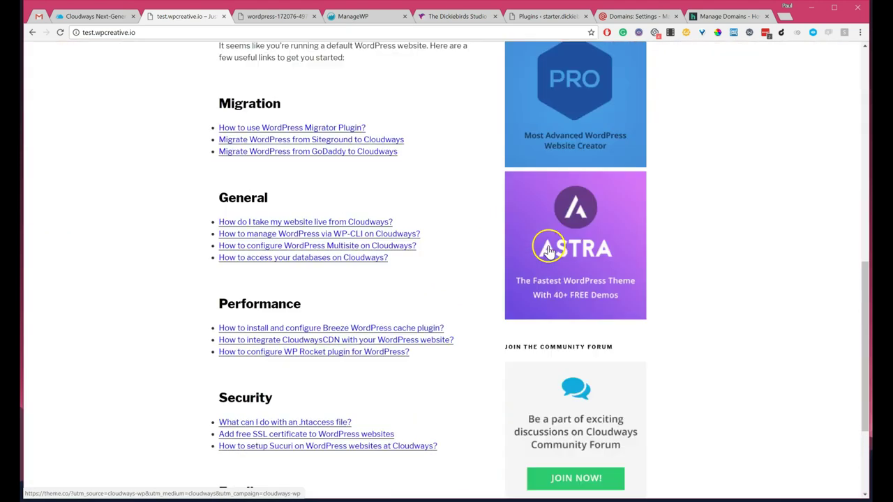
scroll(546, 249, down, 3)
scroll(362, 167, up, 10)
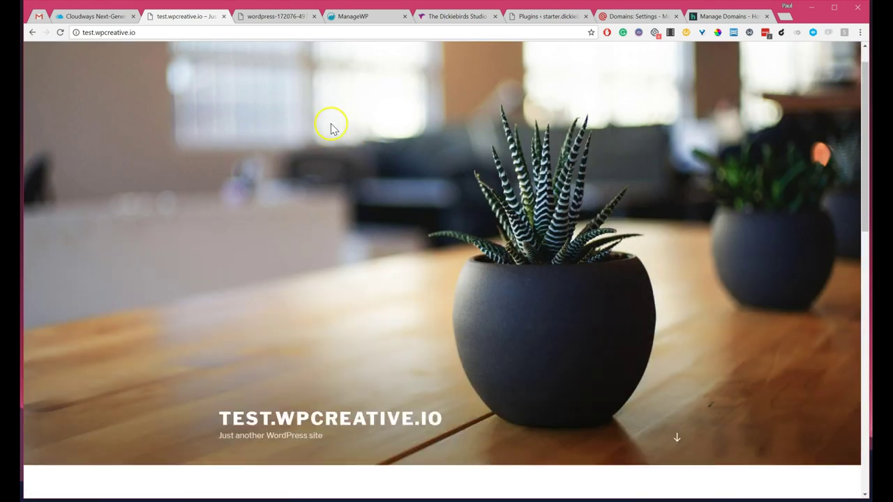
scroll(554, 189, down, 5)
scroll(388, 216, down, 5)
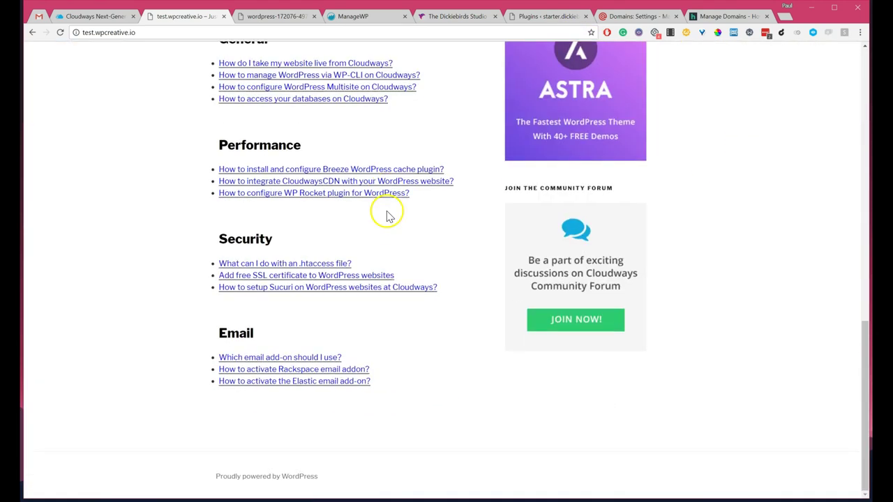
scroll(300, 286, up, 10)
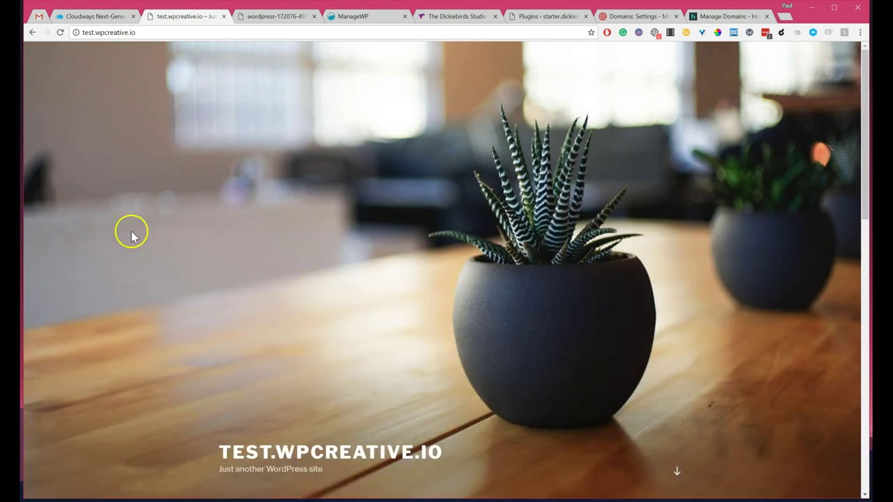
click(98, 15)
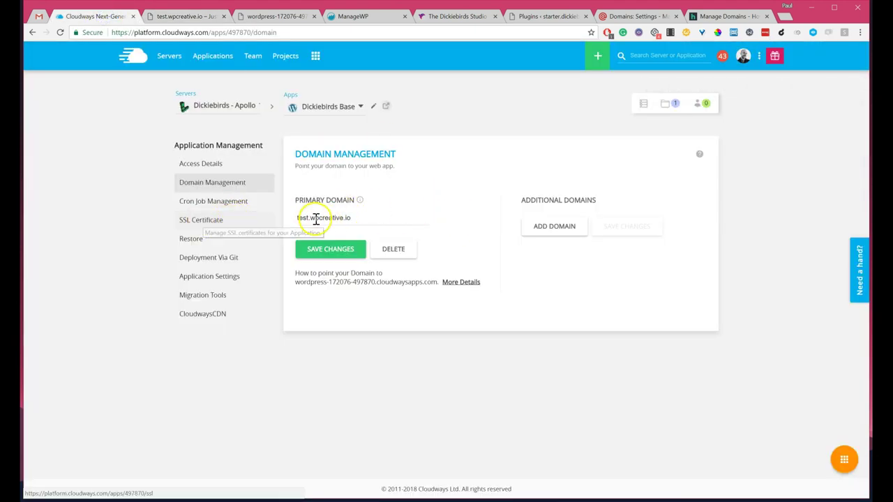
Step: Install a Let's Encrypt certificate for test.wpcreative.io, entering the contact e-mail address
click(327, 218)
click(212, 220)
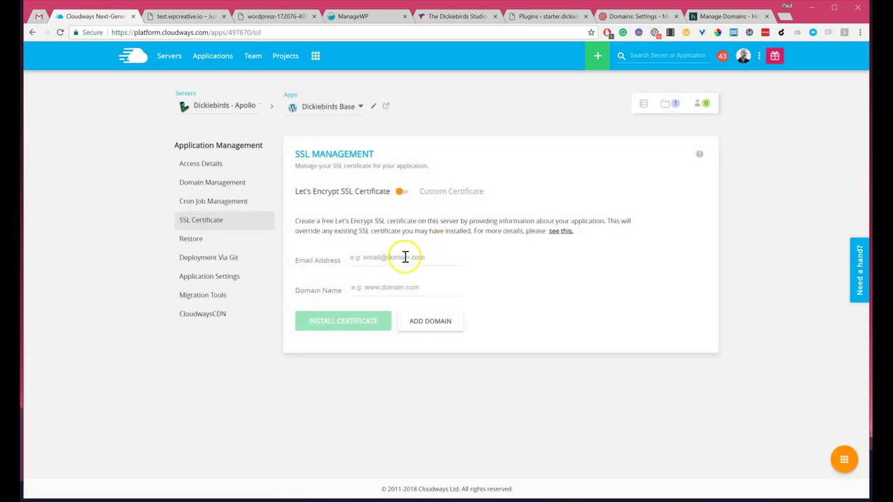
click(390, 259)
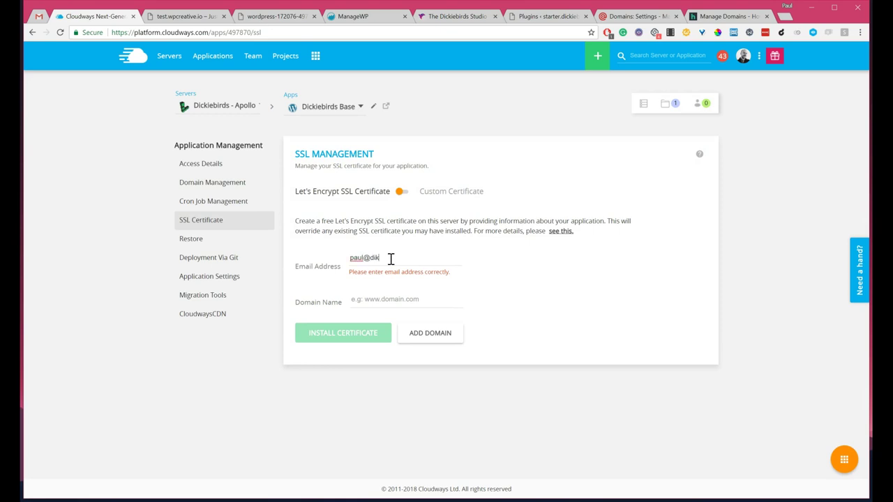
key(BackSpace)
key(BackSpace)
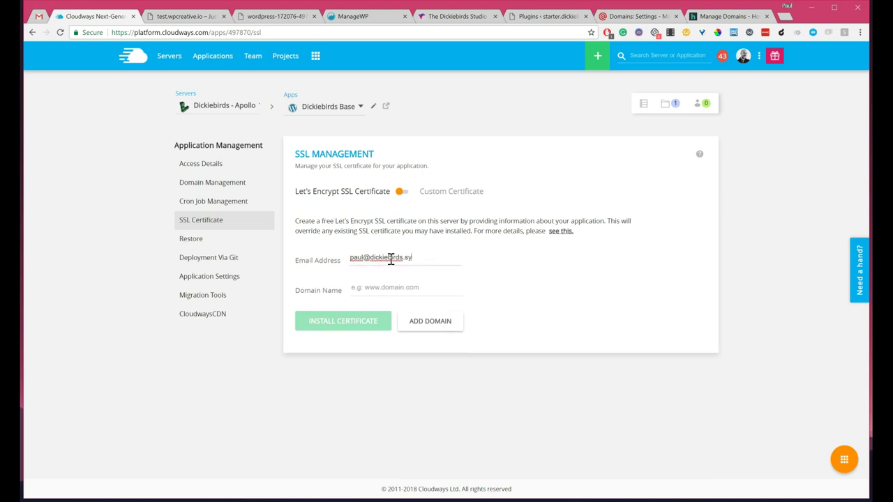
key(BackSpace)
key(BackSpace)
key(BackSpace)
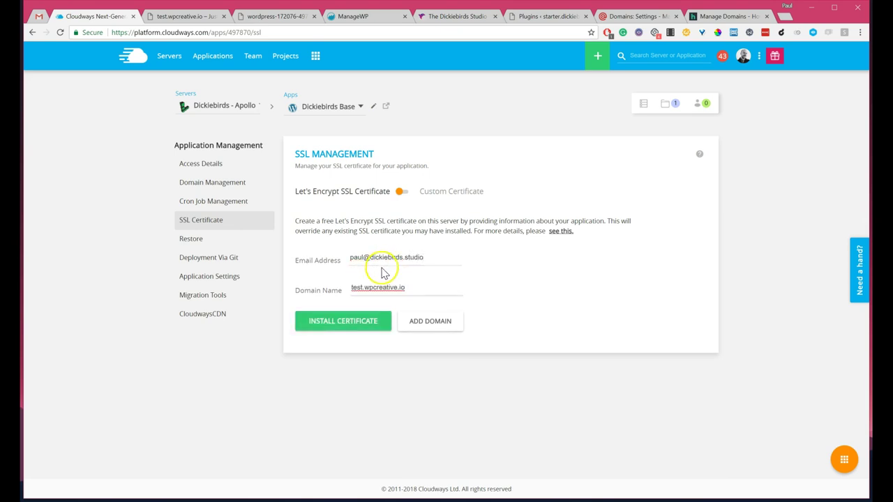
click(367, 321)
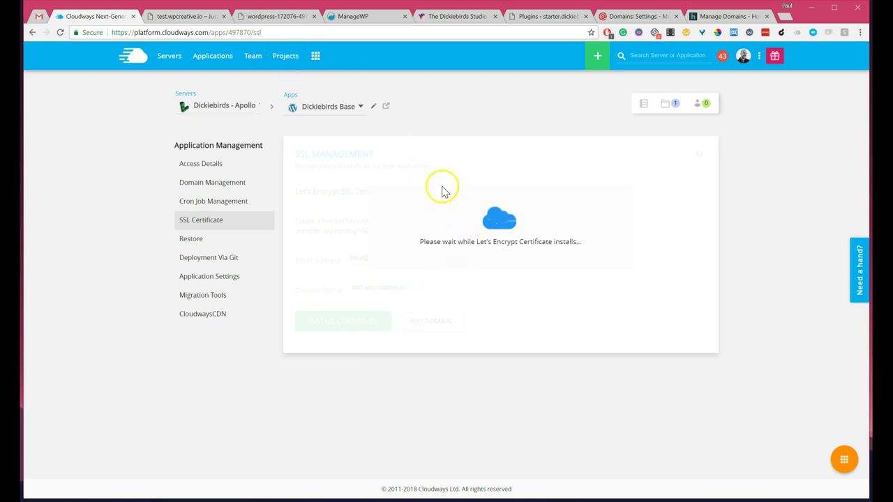
Step: Load test.wpcreative.io/wp-admin to reach the WordPress login page
click(184, 17)
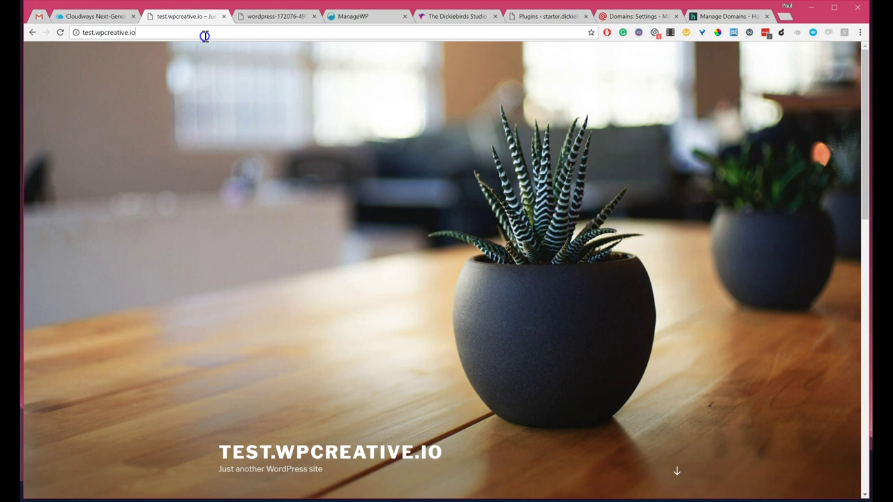
click(205, 36)
text(/wp)
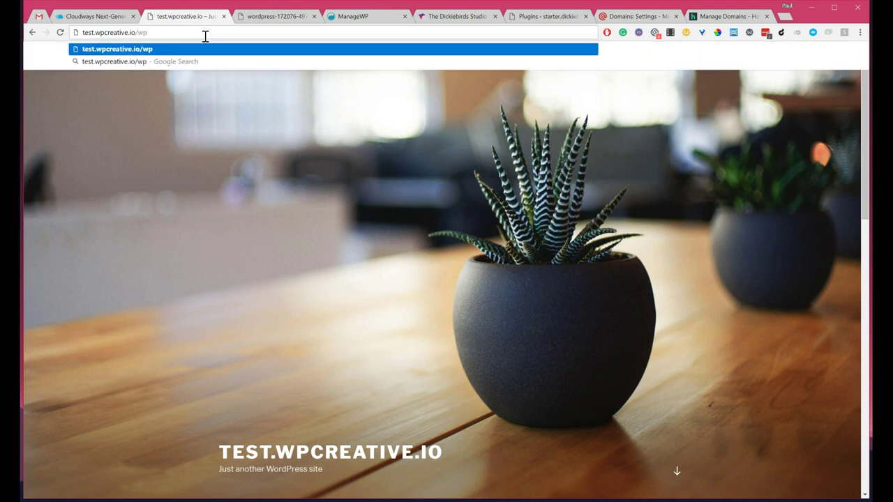
text(-admin)
key(Return)
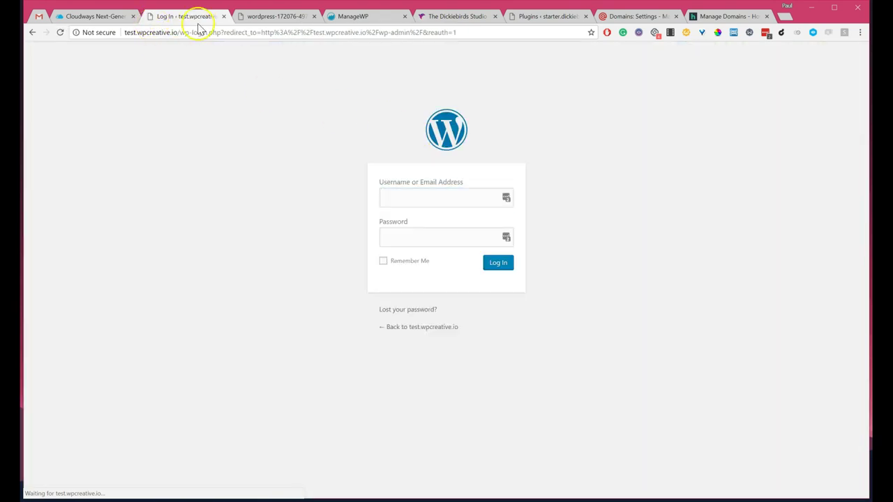
Step: Check the Cloudways servers list, where Dickiebirds - Apollo is still installing its certificate
click(86, 17)
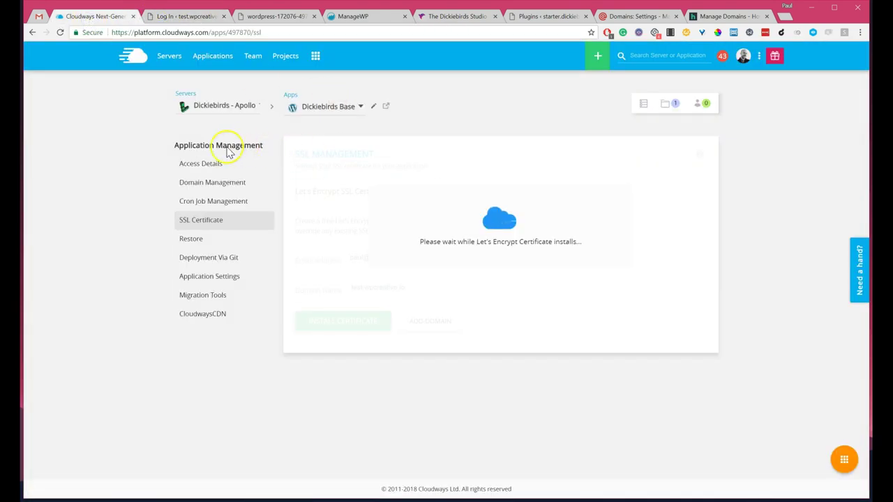
click(209, 164)
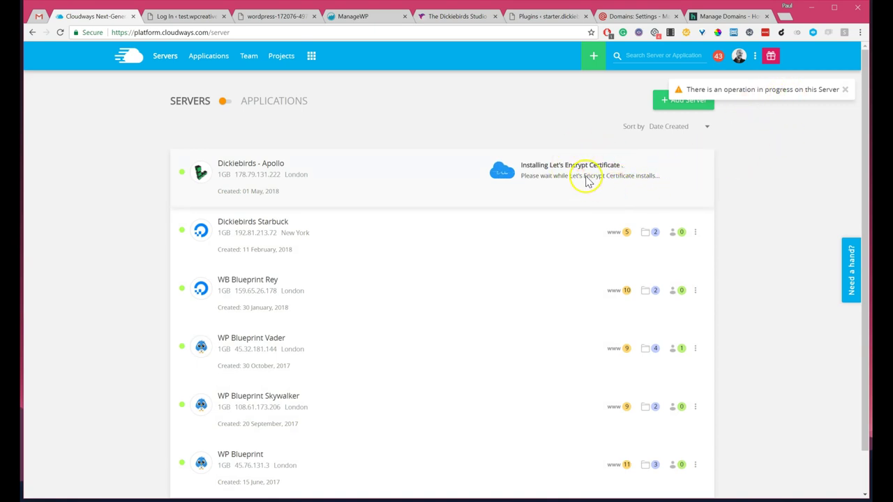
click(199, 17)
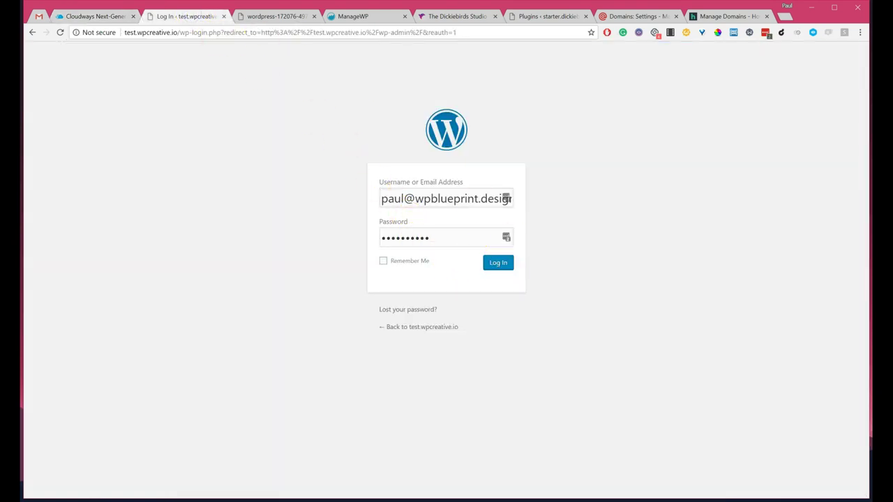
click(98, 18)
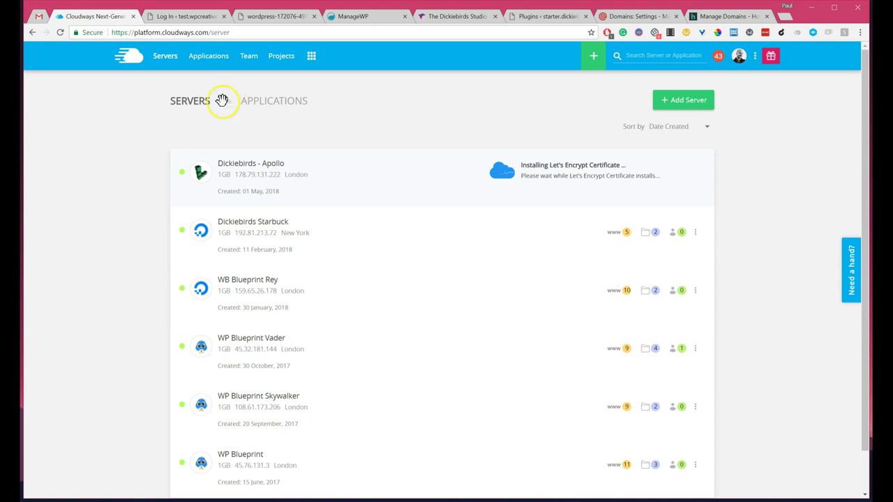
Step: Browse the Cloudways applications list, then go back to the servers list
click(226, 101)
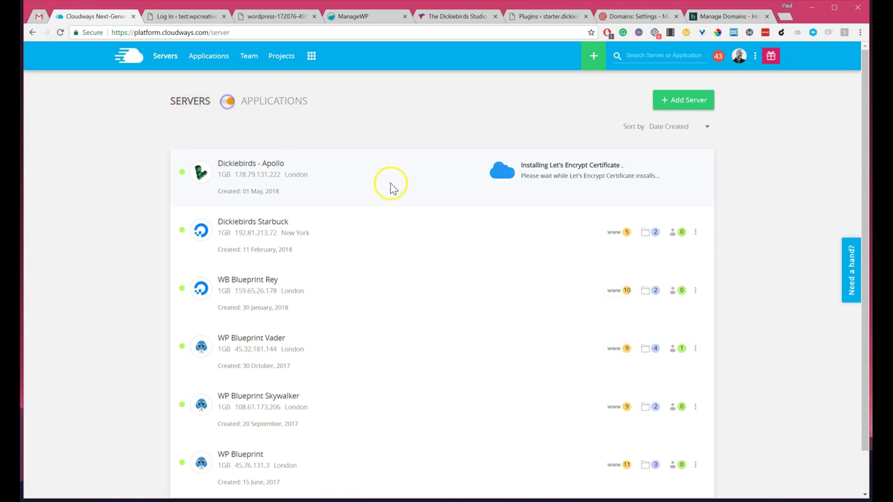
scroll(360, 195, down, 3)
scroll(361, 195, down, 20)
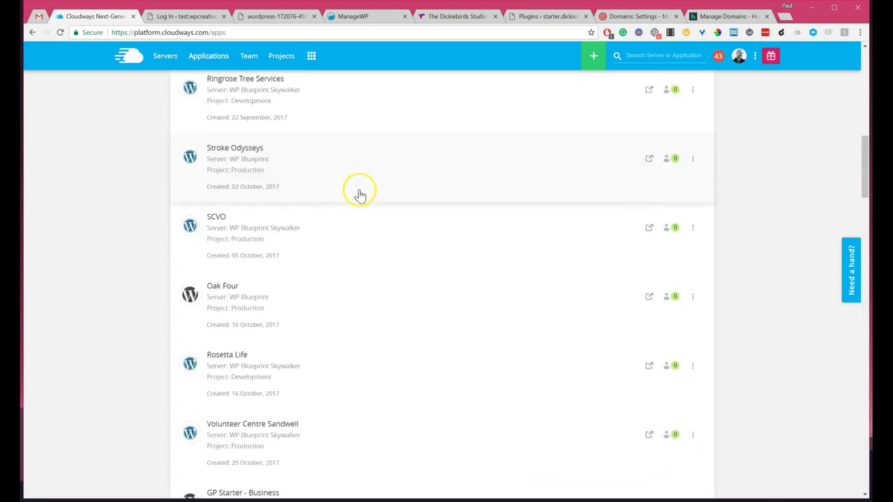
scroll(353, 191, down, 2)
scroll(353, 191, up, 20)
scroll(368, 213, up, 10)
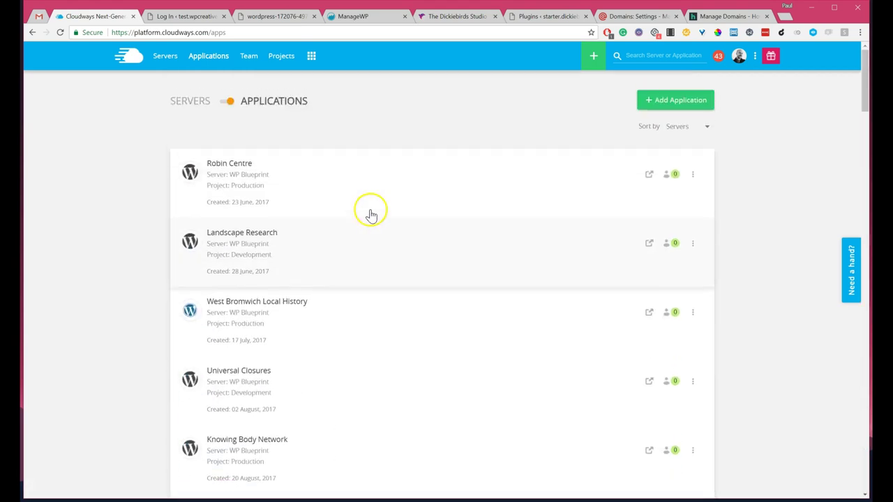
click(171, 59)
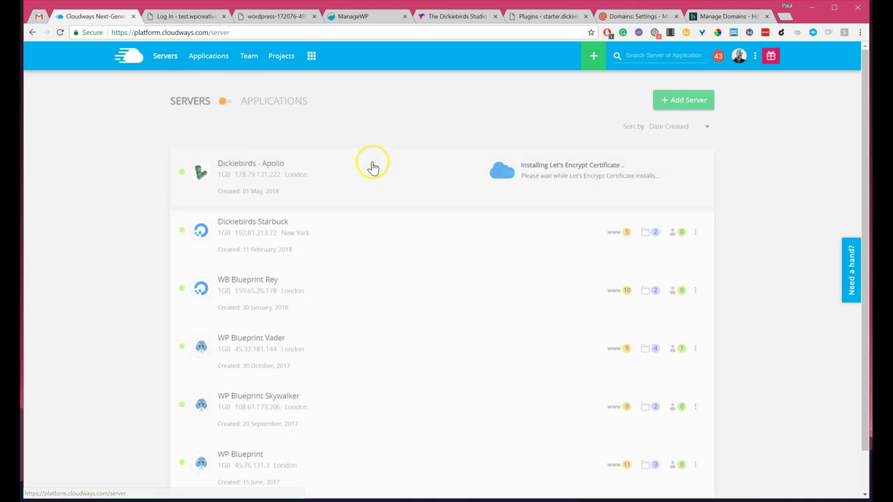
Step: Look through the Starter sites and GeneratePress Sites project settings, then return to Servers
click(282, 57)
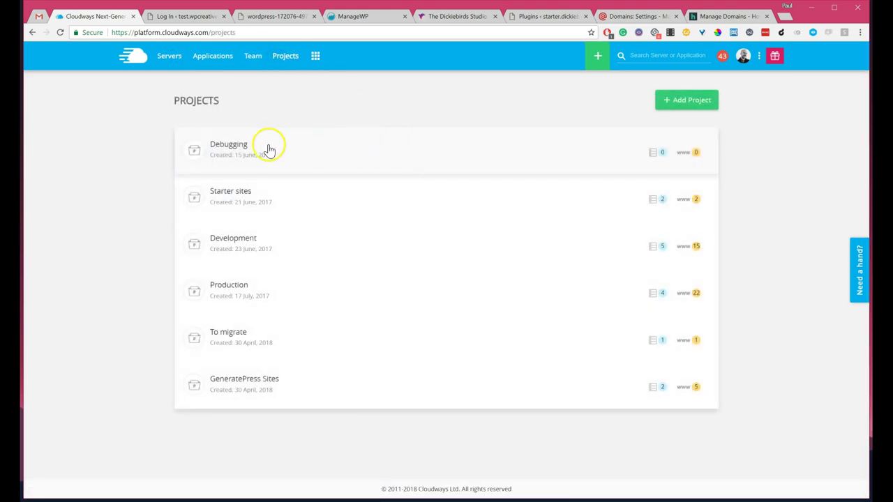
click(231, 198)
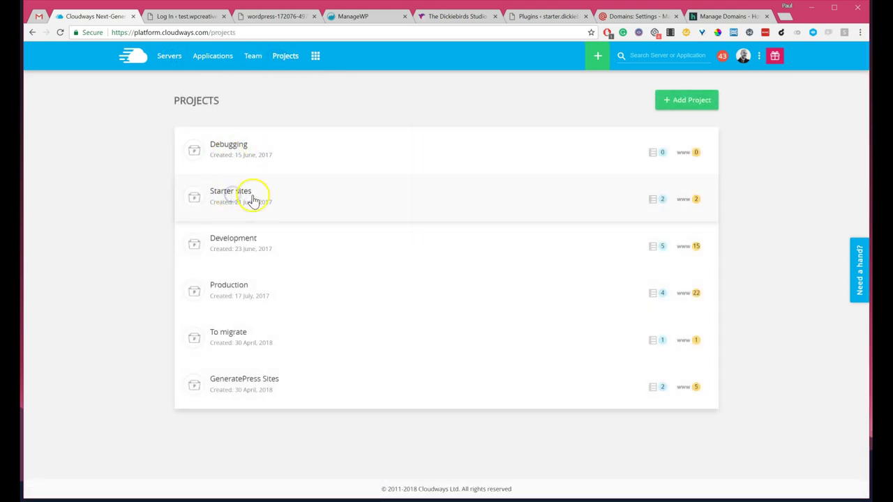
scroll(514, 262, down, 4)
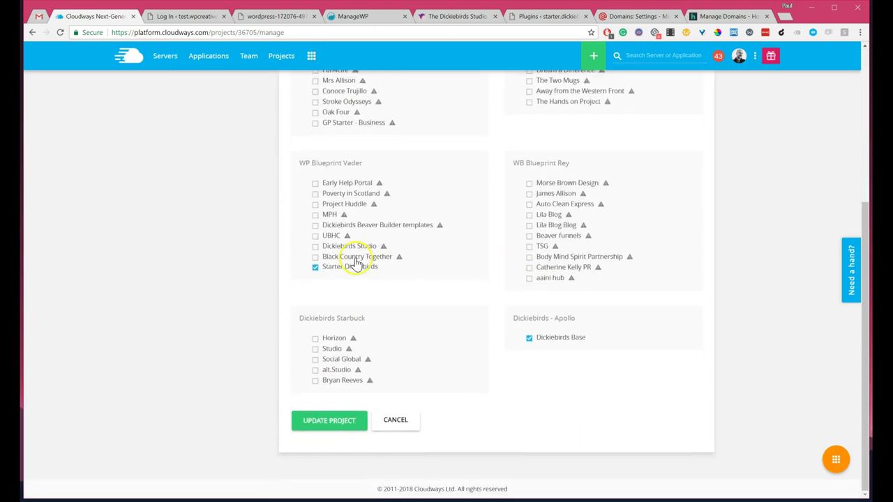
scroll(530, 272, up, 2)
scroll(292, 248, up, 2)
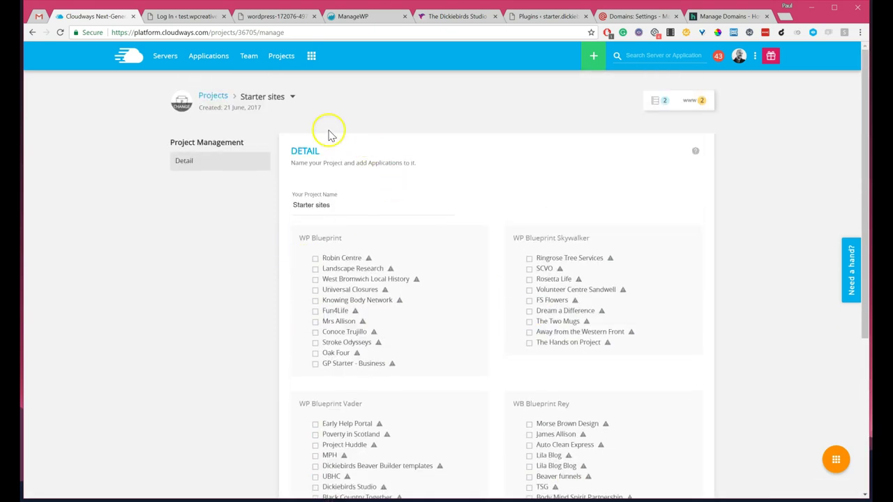
click(261, 98)
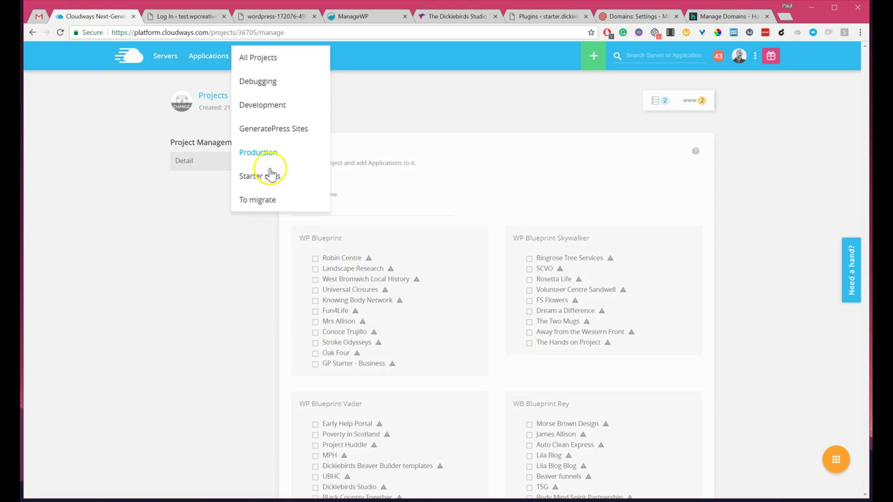
click(265, 130)
scroll(666, 185, down, 3)
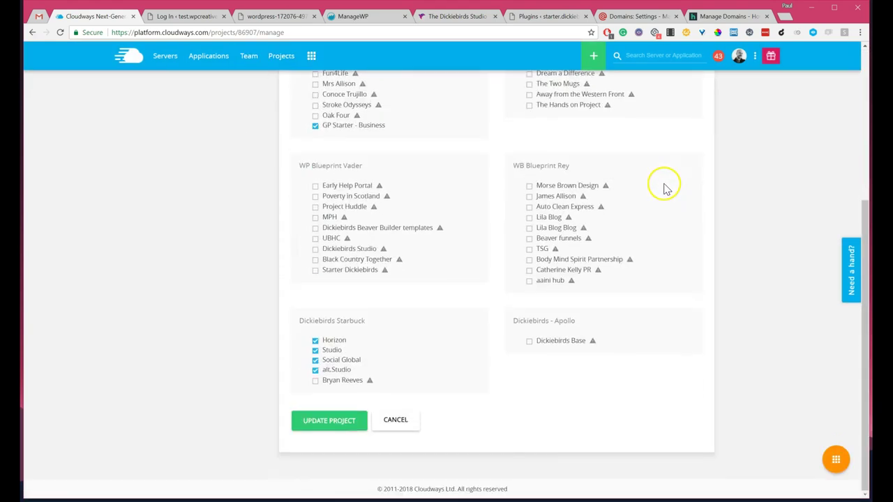
scroll(381, 192, up, 3)
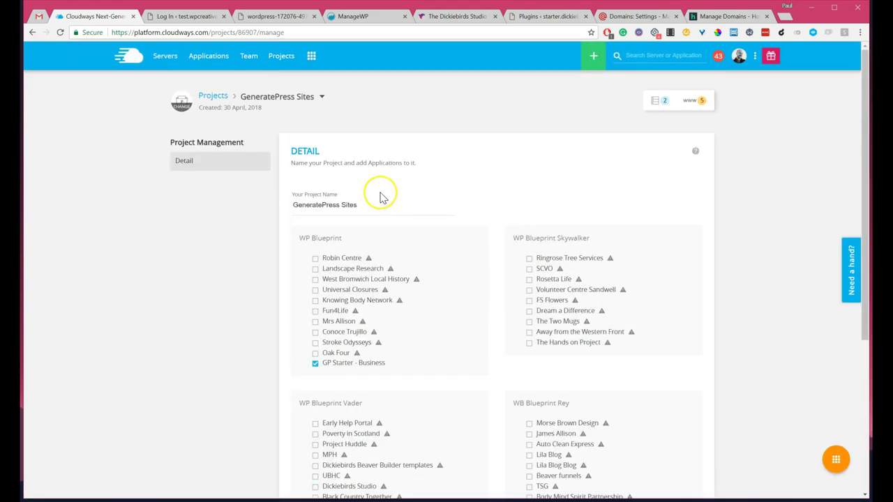
click(166, 57)
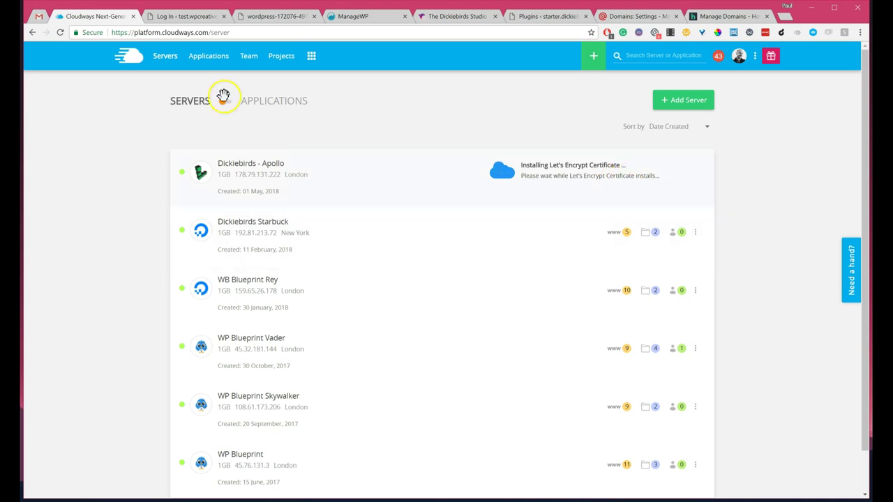
click(183, 15)
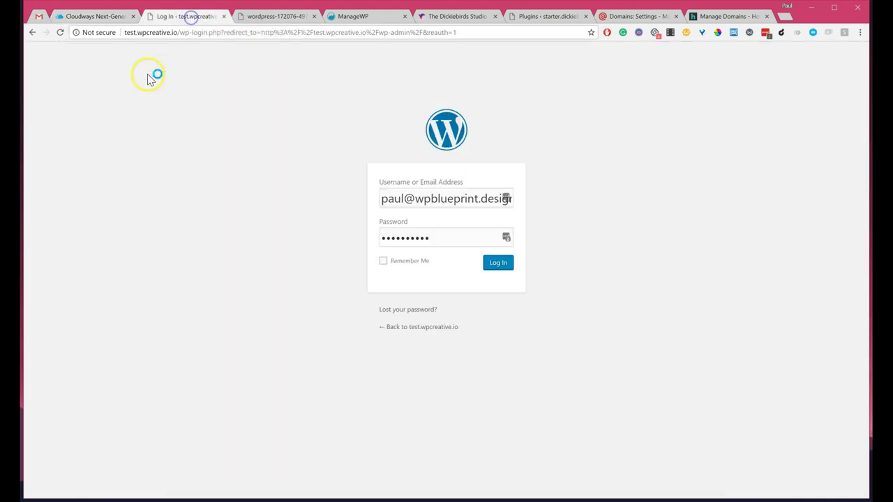
drag(180, 32, 624, 16)
text(readme.html)
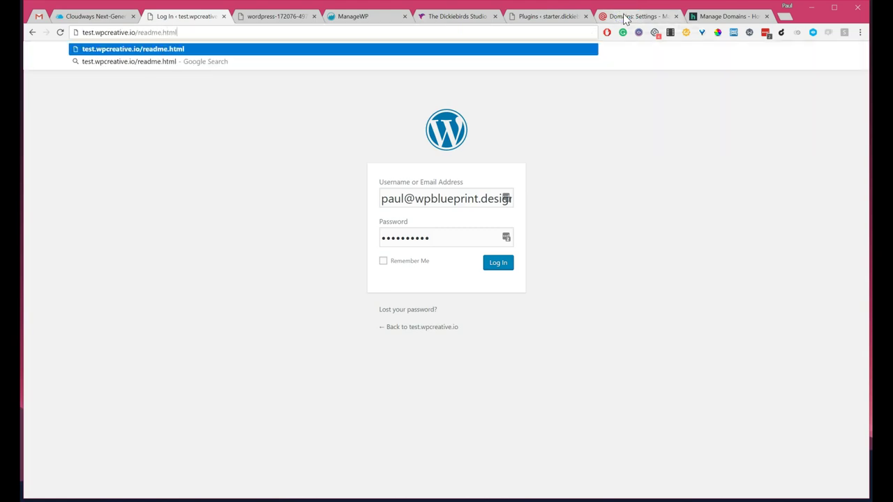
key(Return)
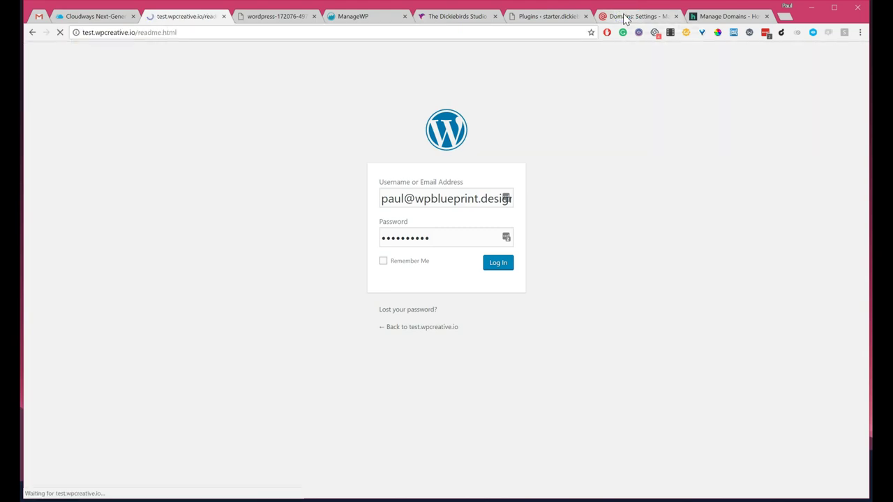
click(88, 36)
click(88, 34)
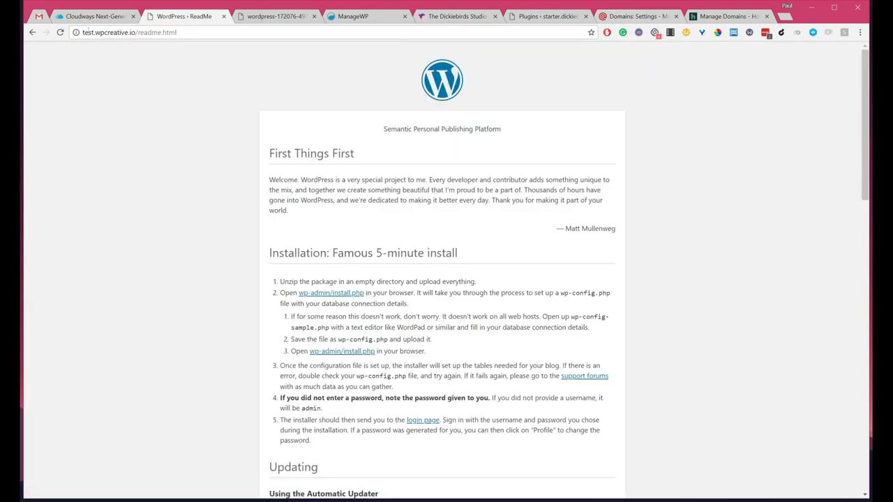
text(https)
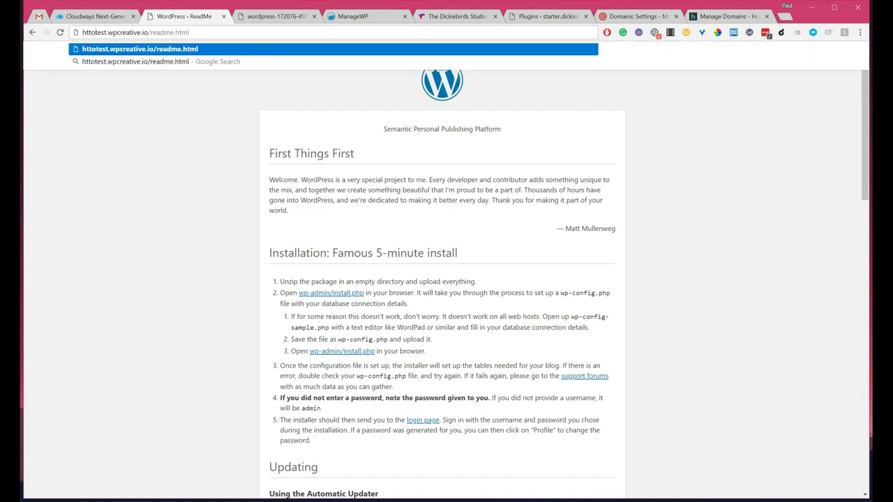
text(://)
key(Return)
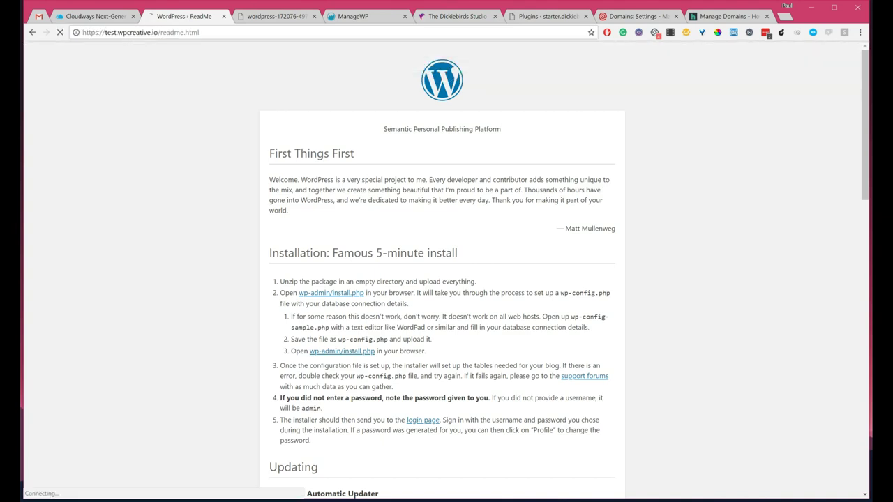
Step: After confirming the certificate installed in Cloudways, load test.wpcreative.io/wp-admin
click(99, 19)
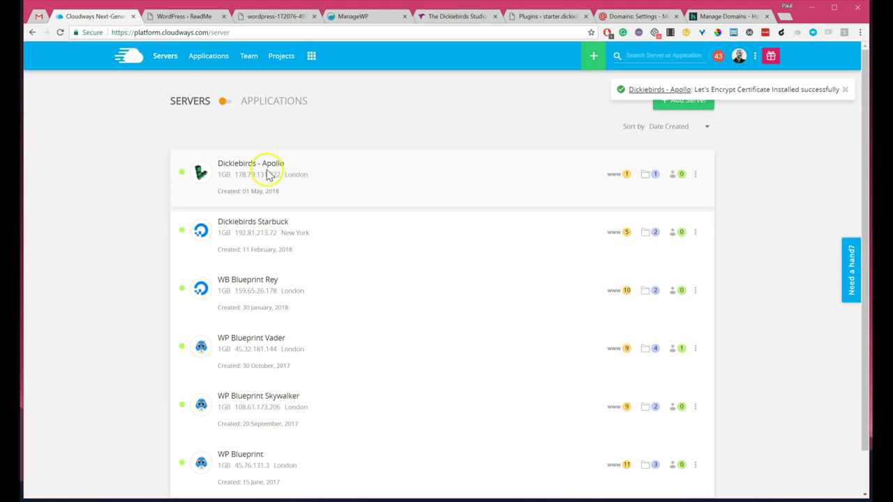
click(193, 16)
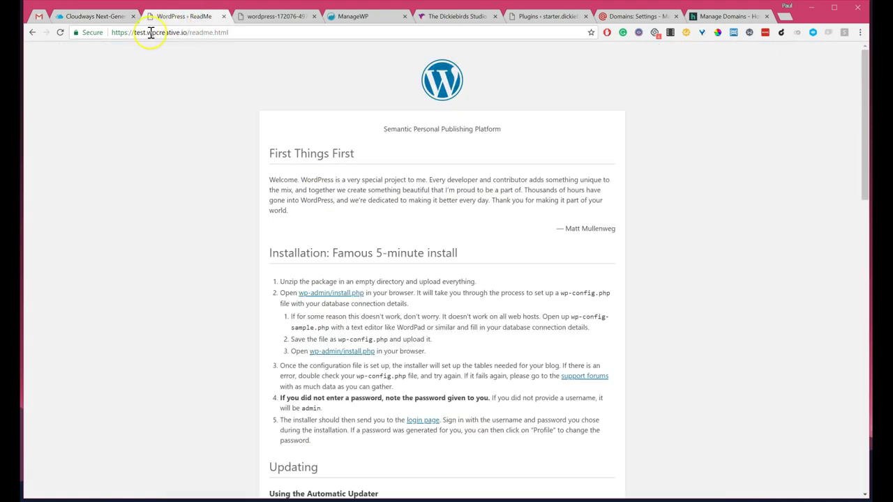
drag(193, 33, 229, 33)
text(wp-admin)
key(Return)
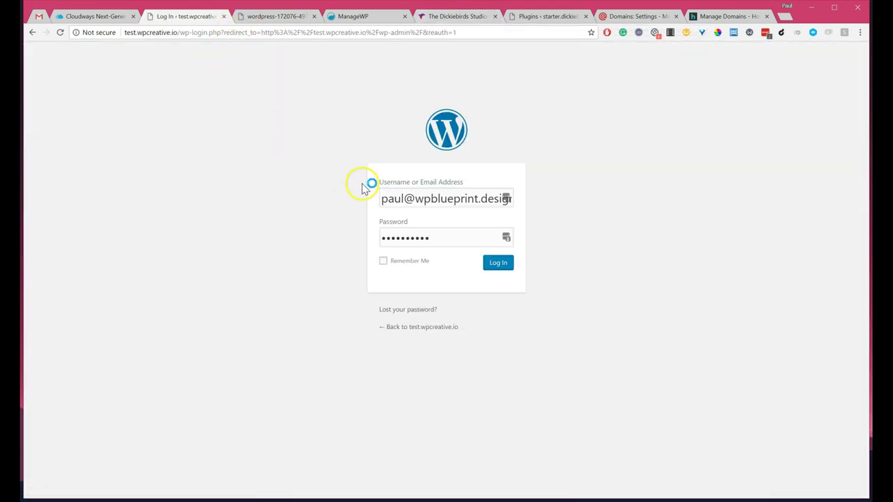
Step: Look up the admin credentials in the Dickiebirds Base application's Access Details
click(94, 17)
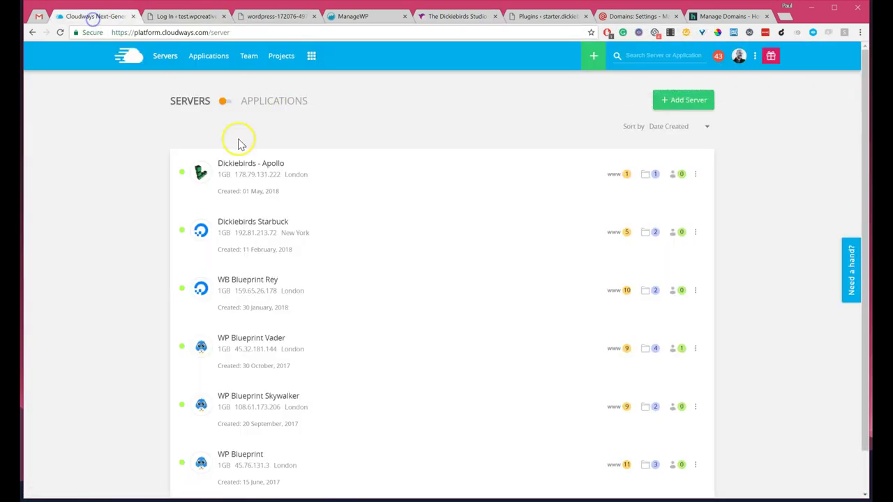
click(258, 163)
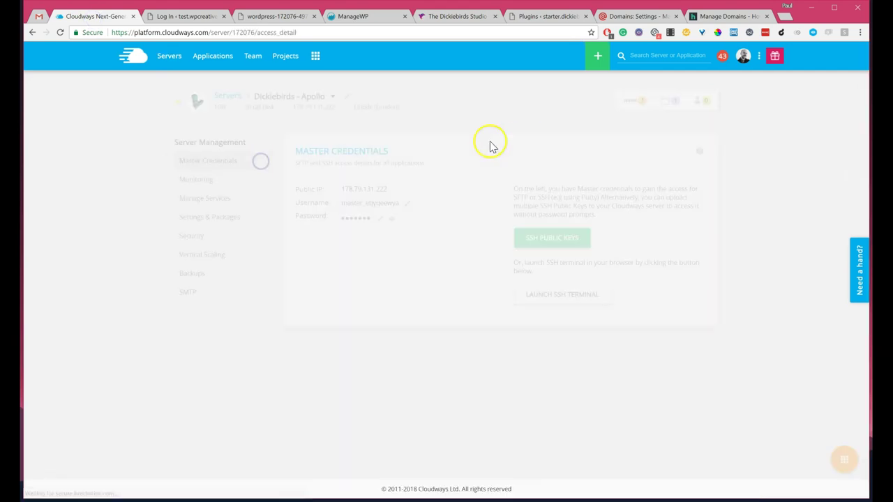
click(213, 167)
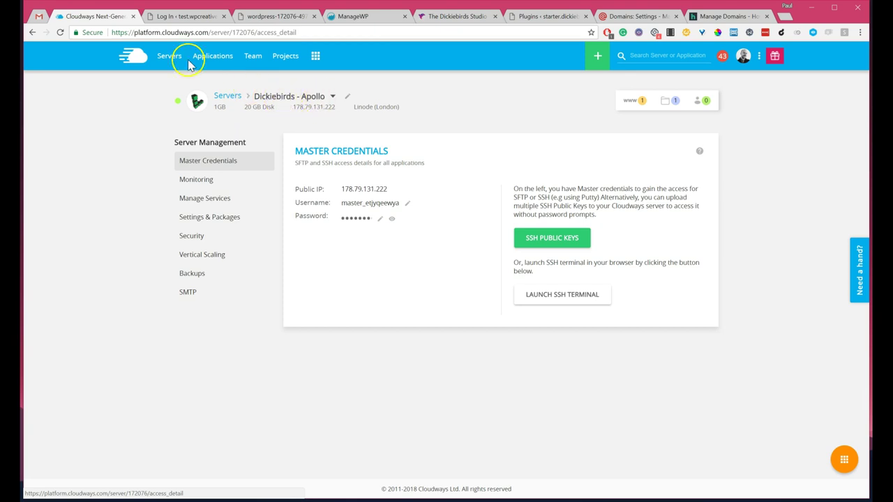
click(223, 58)
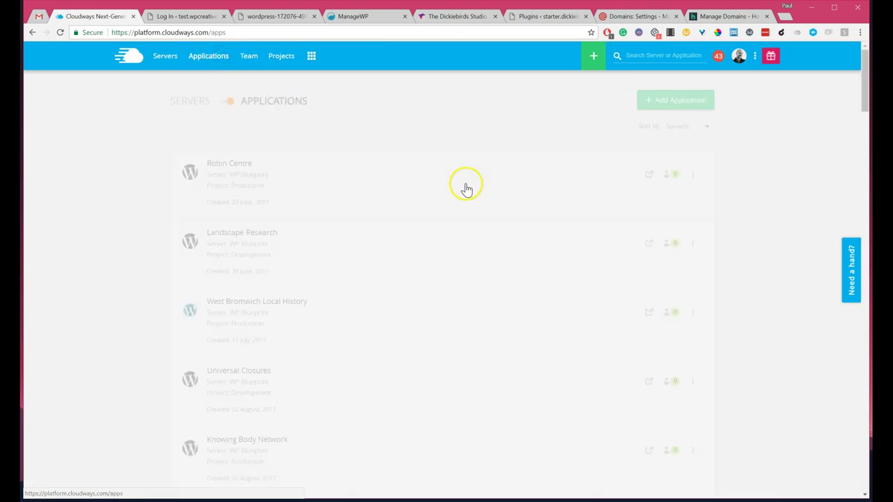
scroll(469, 195, down, 15)
click(473, 226)
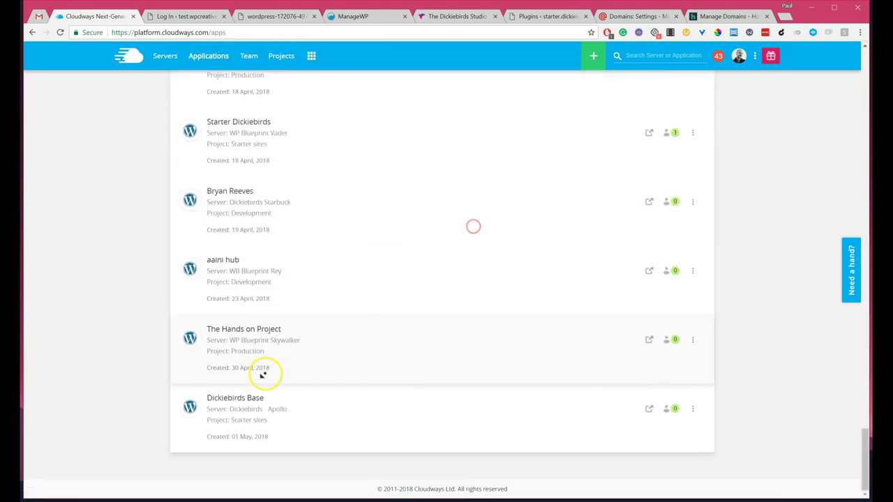
click(245, 402)
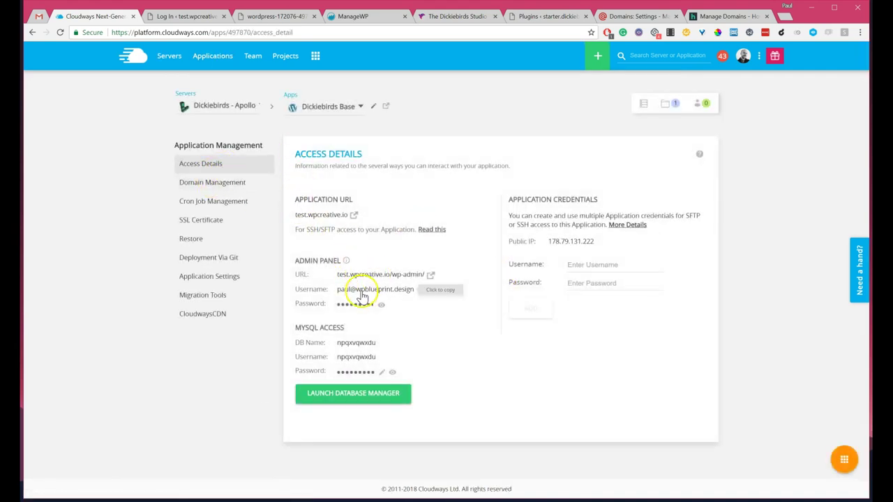
Step: Paste the copied admin password into the WordPress login form
key(ctrl+Tab)
click(423, 239)
double_click(423, 240)
key(ctrl+v)
Step: Log in to the test.wpcreative.io WordPress dashboard and go to Add New Plugins
click(496, 264)
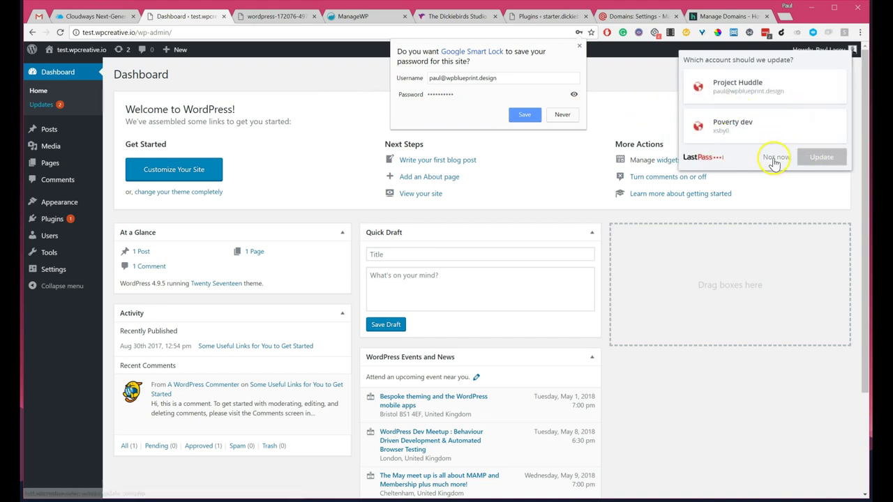
click(775, 157)
mouse_move(70, 218)
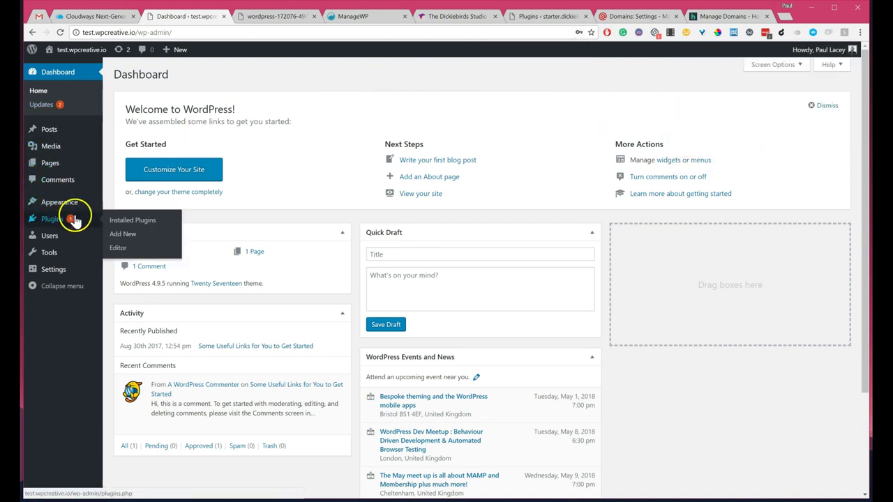
click(129, 235)
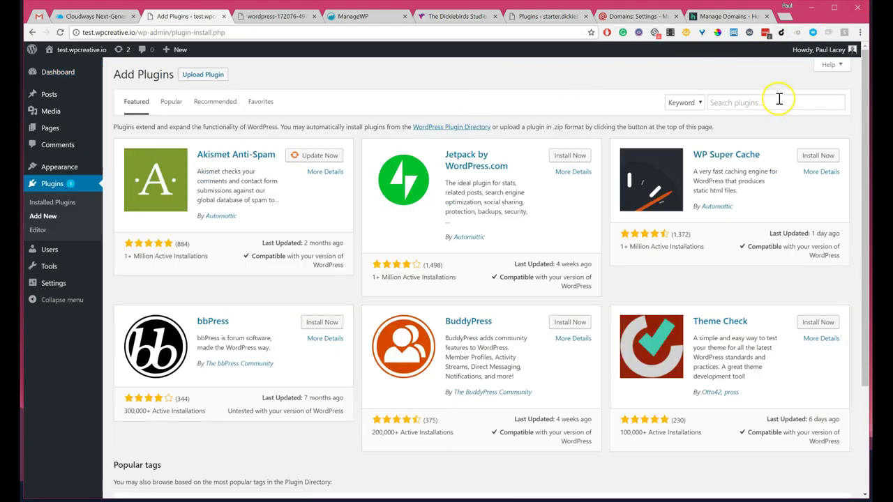
Step: Search 'ss', install and activate Really Simple SSL, then activate SSL for the site
click(779, 102)
text(ssl)
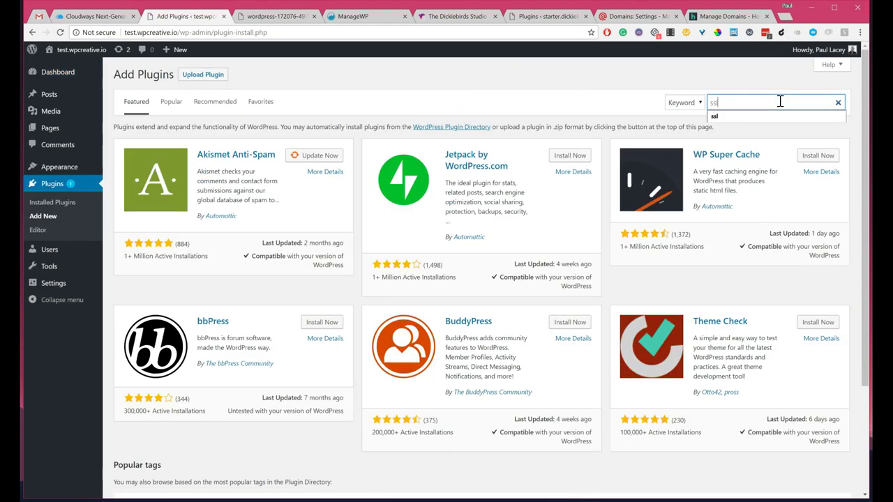
click(775, 101)
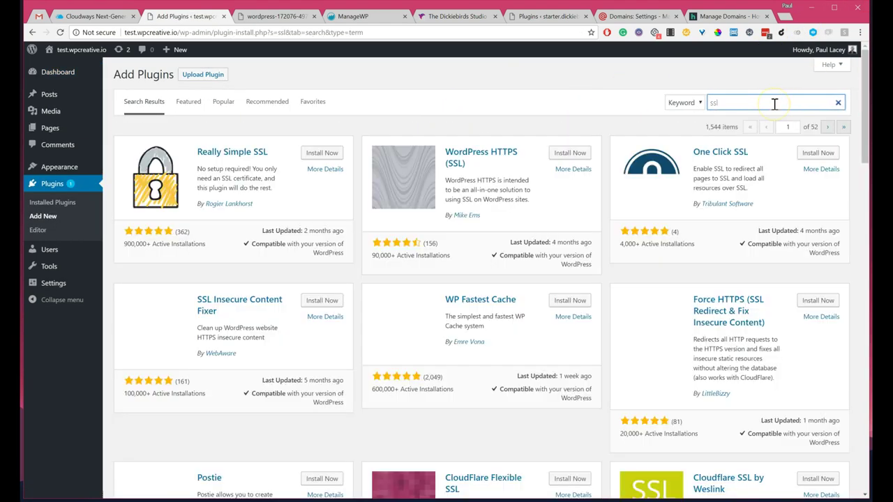
click(341, 152)
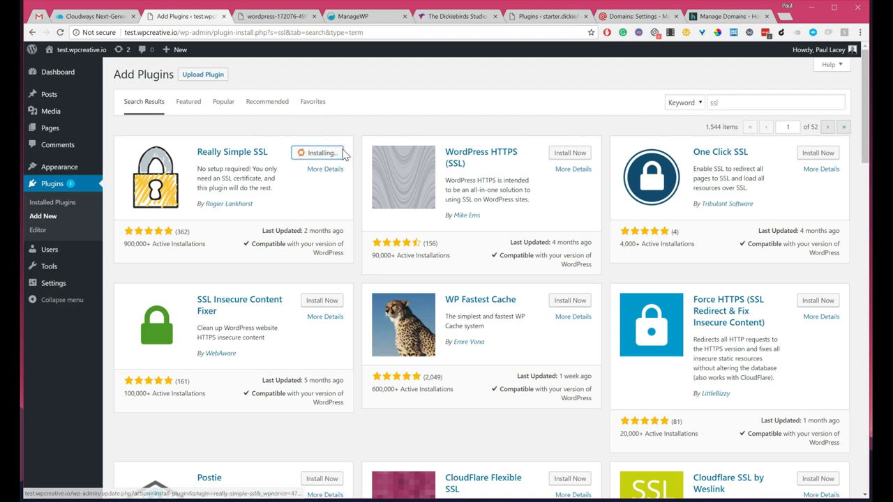
click(284, 128)
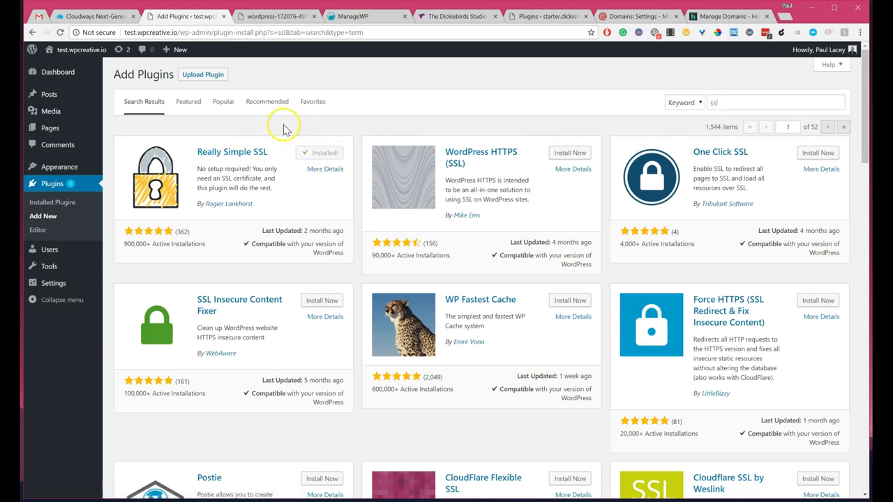
click(325, 153)
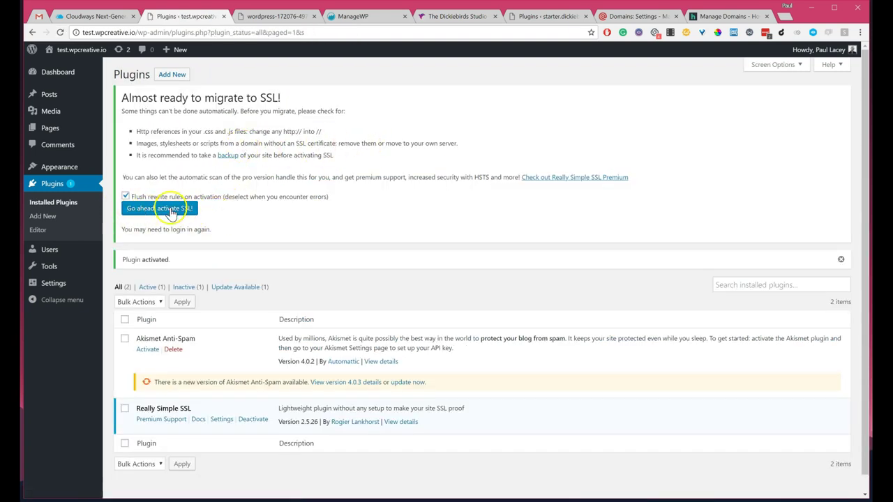
click(170, 211)
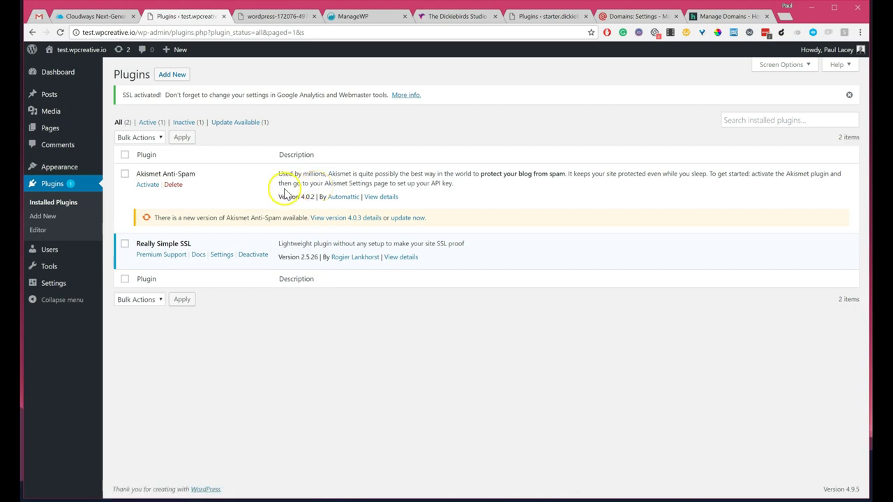
Step: View the test.wpcreative.io home page over https, then return to the Cloudways access details
click(78, 50)
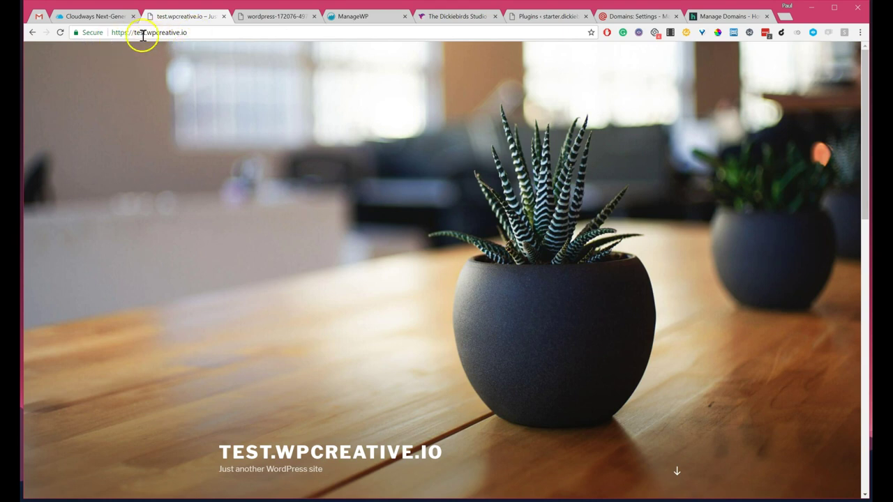
scroll(309, 155, down, 7)
scroll(242, 101, up, 7)
click(95, 16)
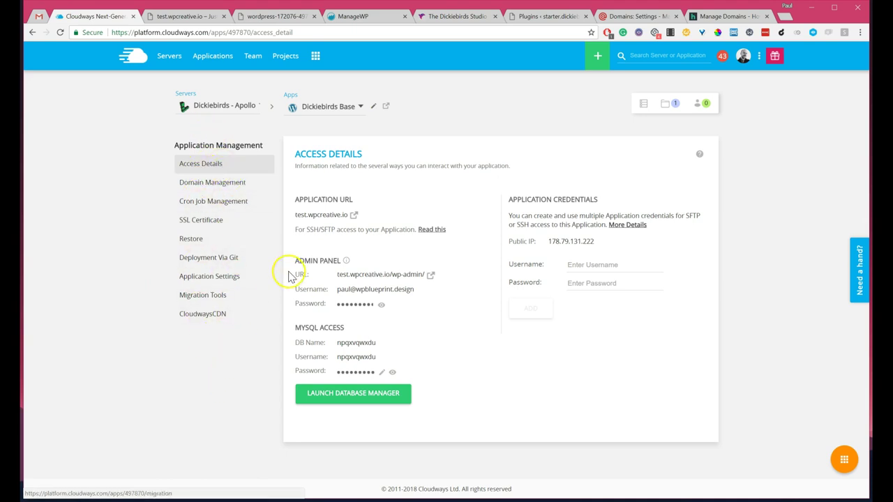
Step: Open Dickiebirds - Apollo's Manage Services page, showing Apache, MySQL, Nginx, PHP FPM and Varnish running
click(171, 59)
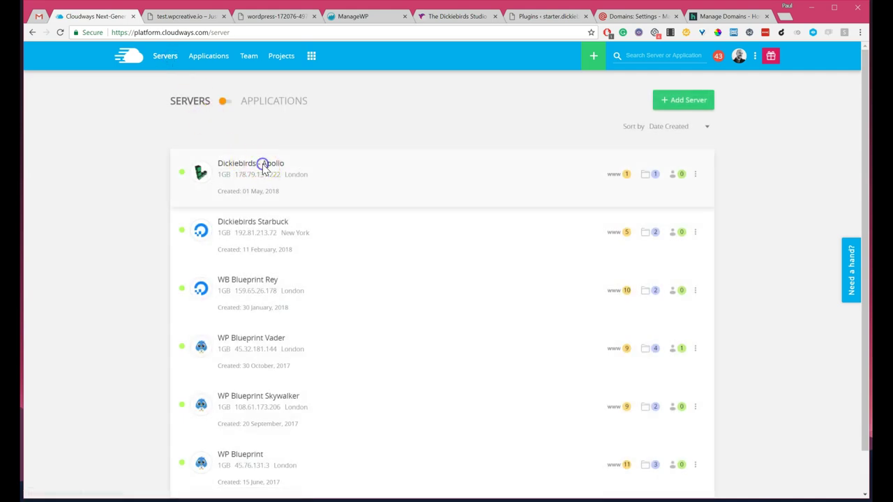
click(264, 168)
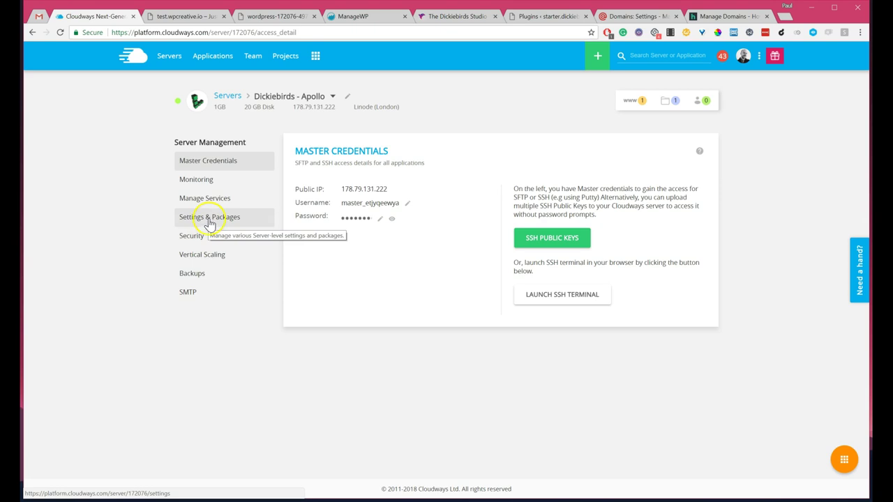
click(206, 222)
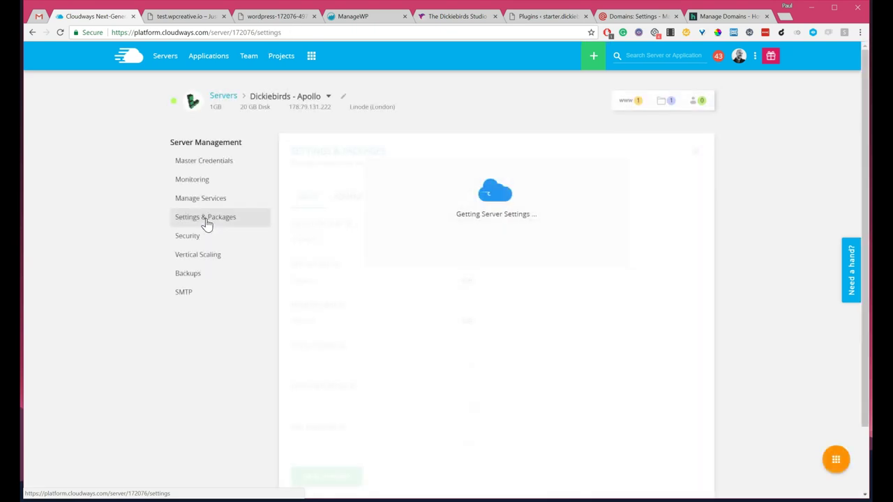
click(351, 196)
scroll(380, 280, down, 3)
scroll(382, 281, down, 7)
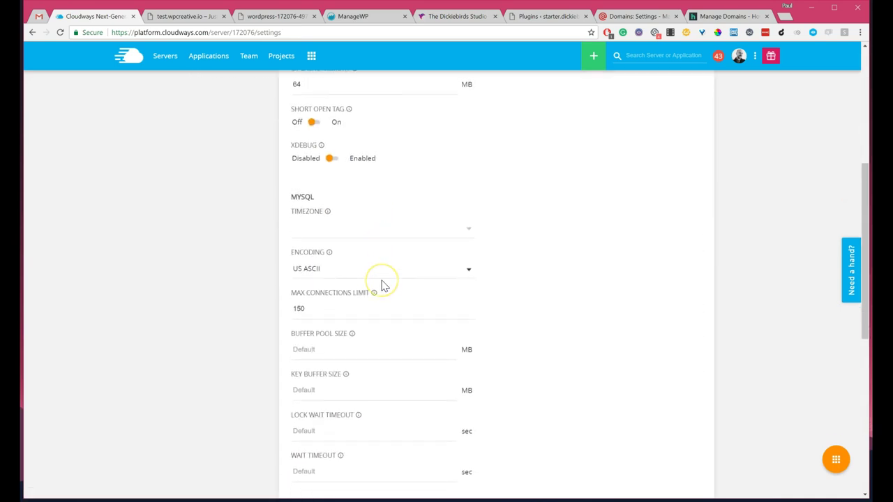
scroll(382, 280, down, 1)
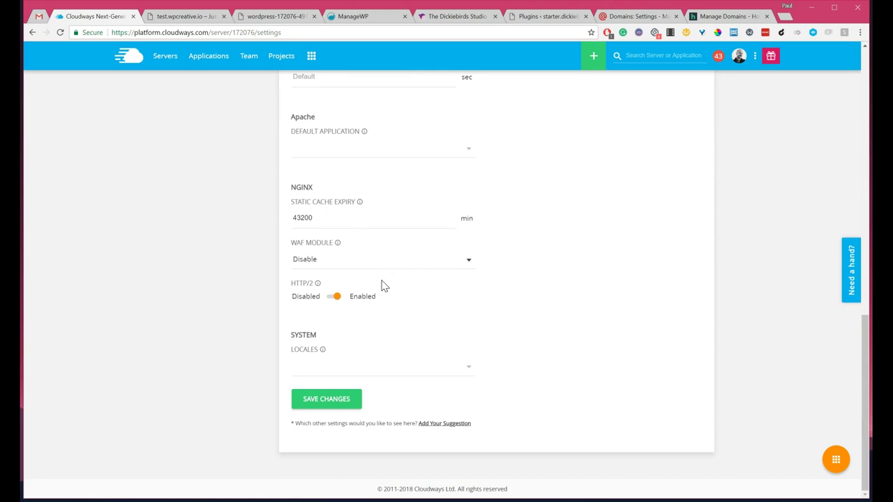
scroll(348, 269, up, 10)
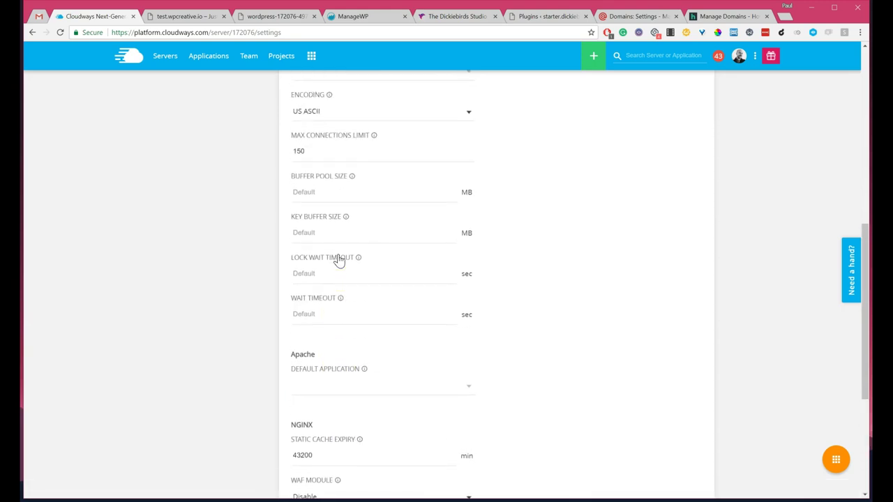
scroll(339, 255, up, 5)
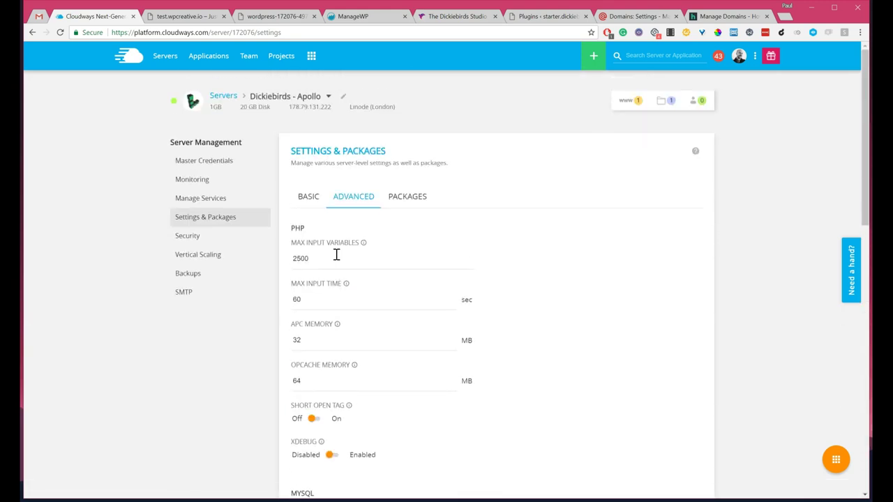
click(213, 199)
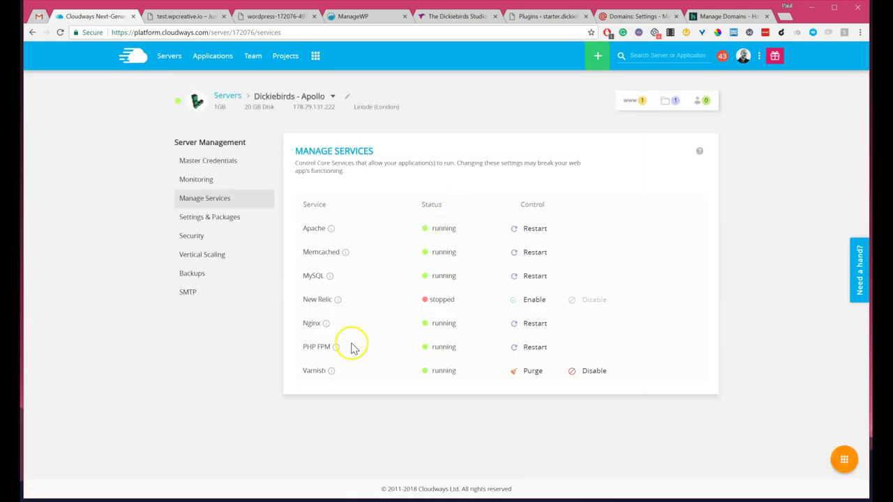
Step: Disable Varnish on Dickiebirds - Apollo, then view the full Applications list
click(594, 372)
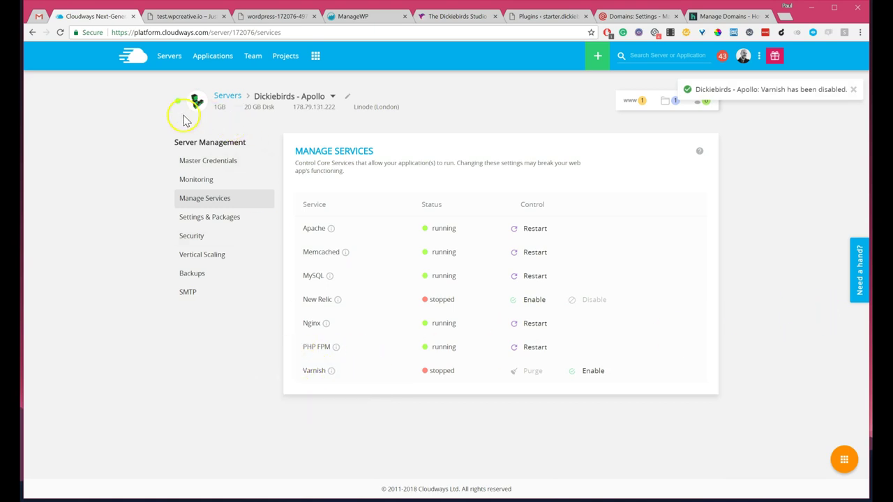
click(209, 56)
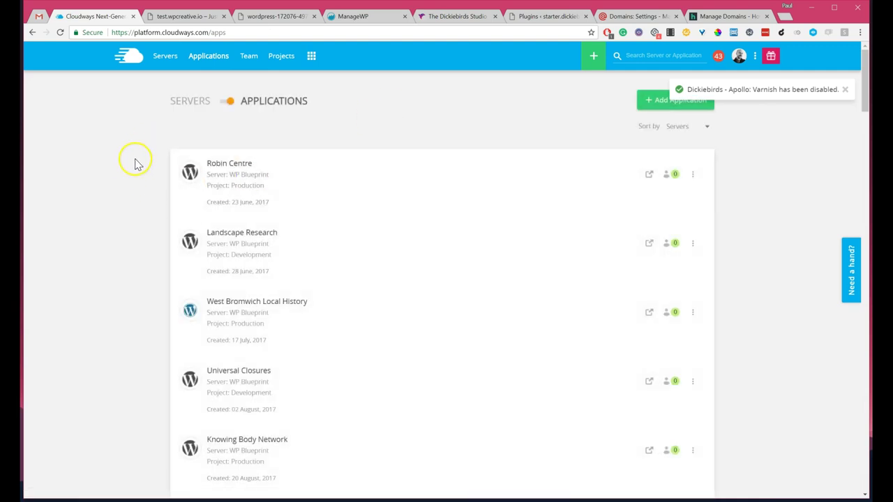
scroll(132, 241, down, 1)
scroll(132, 240, down, 20)
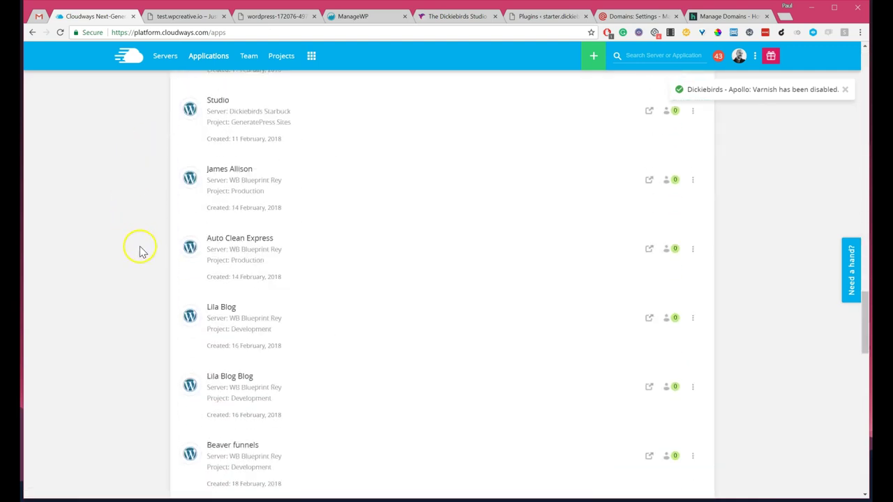
scroll(345, 271, up, 20)
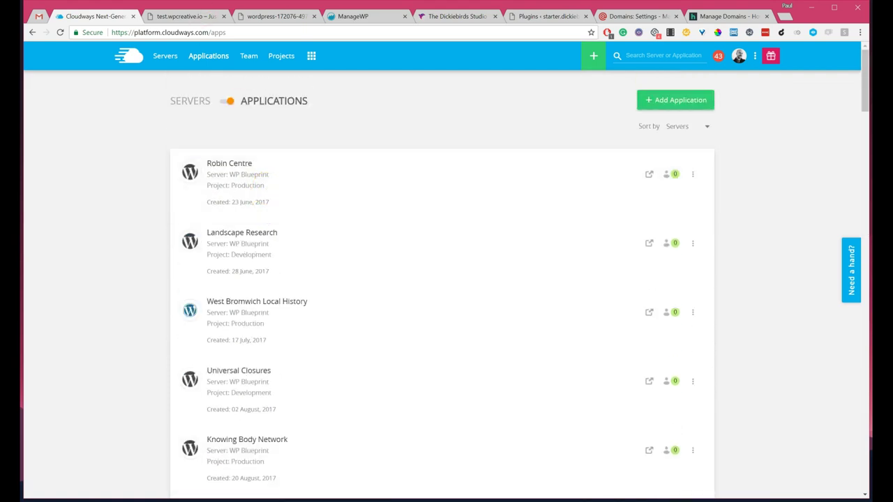
Step: Try signing in at test.wpcreative.io/wp-admin, which fails with an incorrect-password error
click(179, 17)
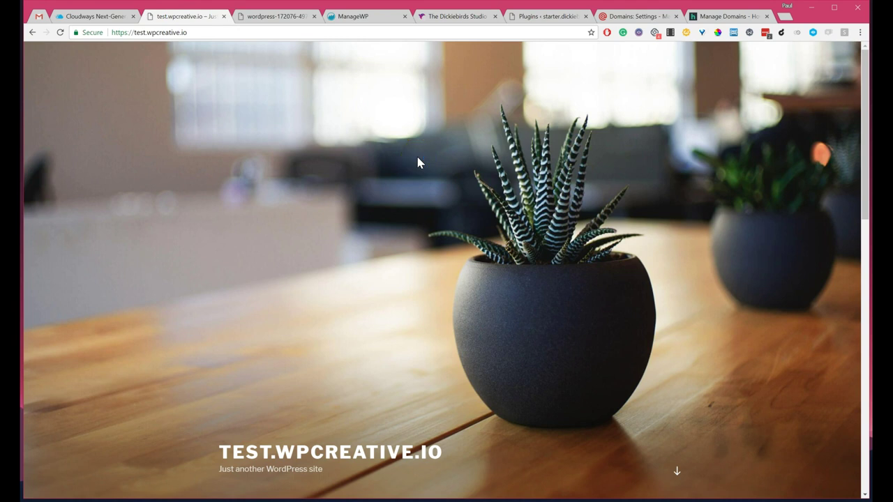
click(207, 32)
text(/wp-admin)
key(Return)
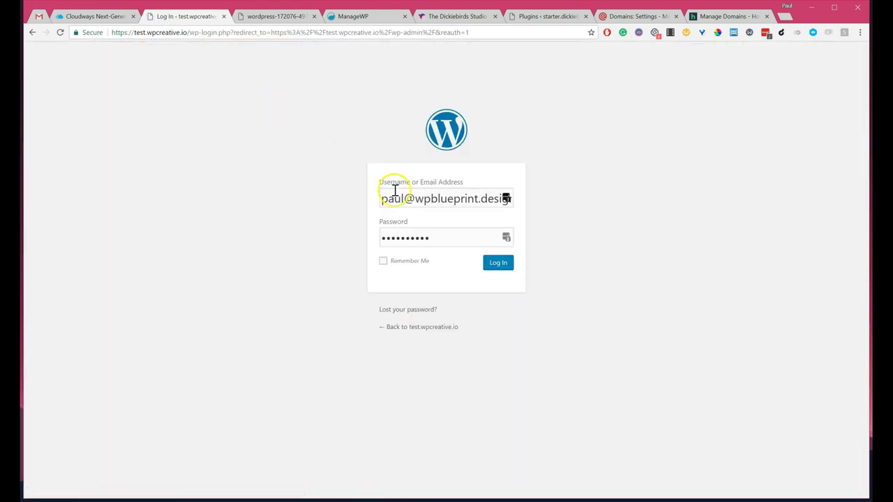
click(501, 264)
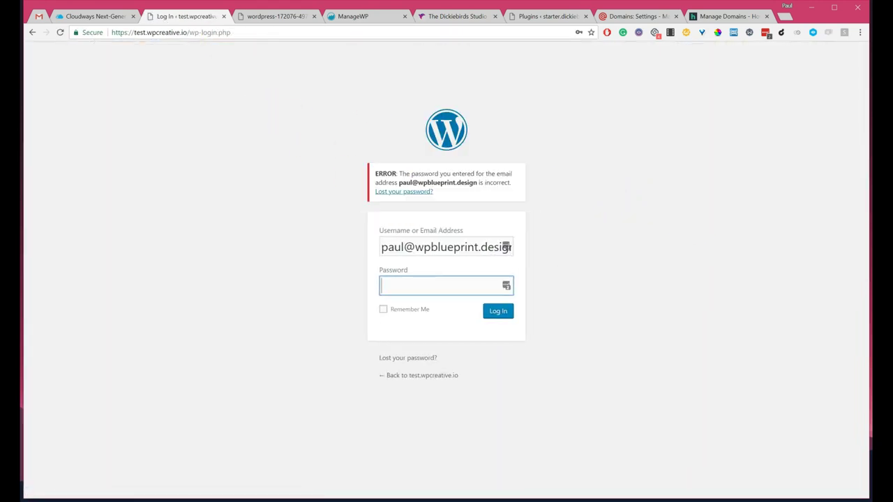
Step: Return to the Cloudways applications list
click(94, 16)
middle_click(267, 285)
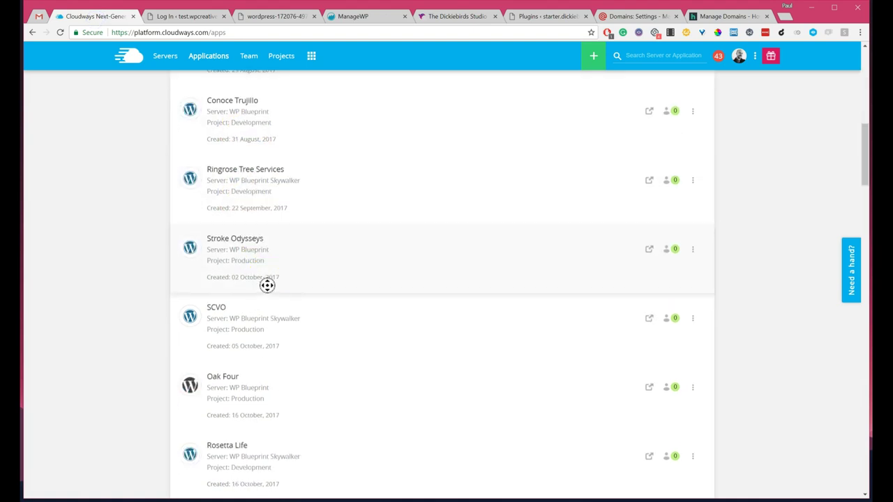
drag(862, 155, 727, 474)
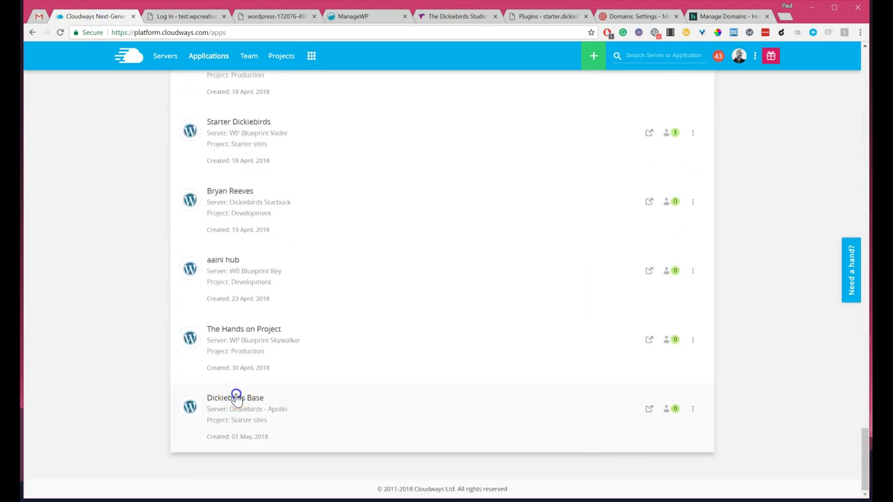
Step: Look up Dickiebirds Base's admin credentials in Cloudways and sign in to test.wpcreative.io's dashboard
click(236, 398)
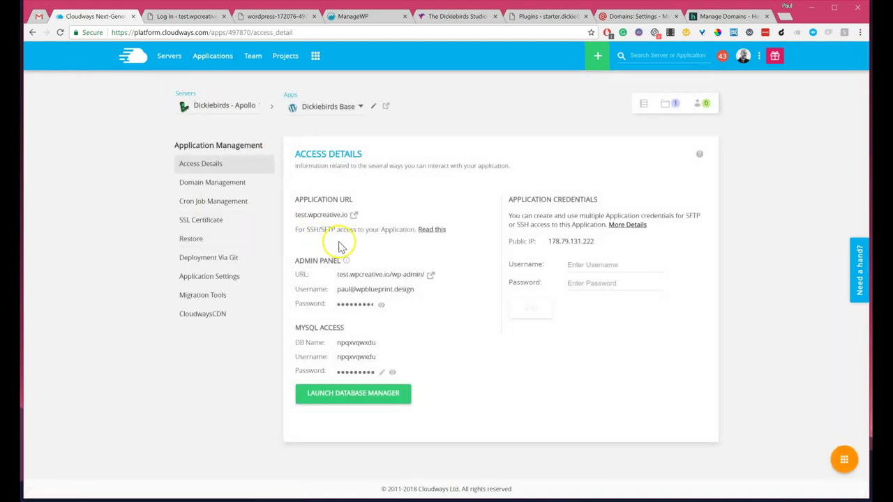
click(185, 15)
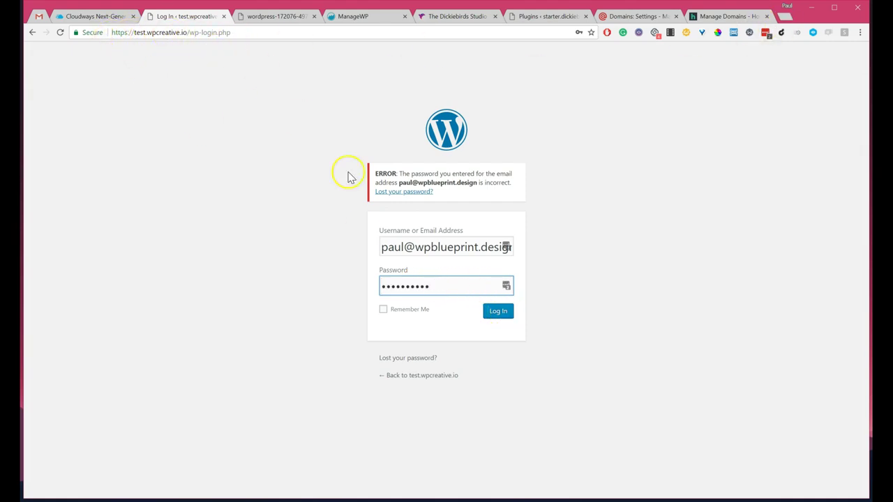
click(500, 312)
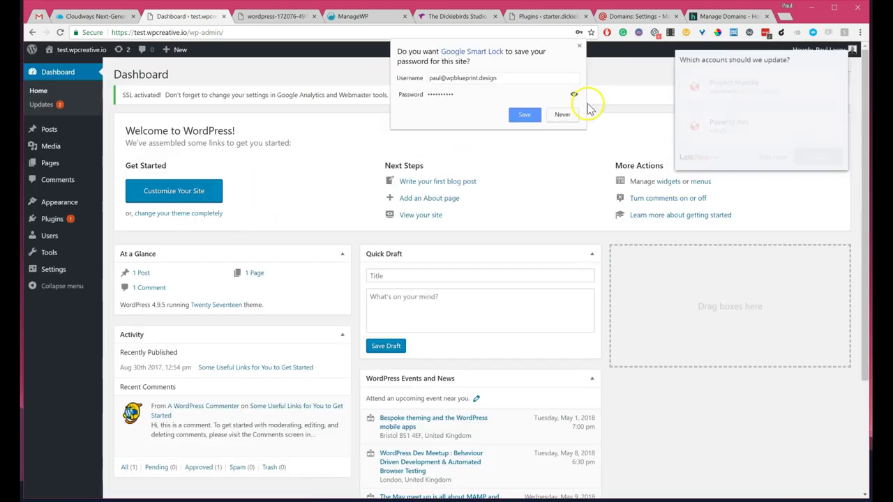
Step: Dismiss the browser's password prompts and go to Plugins > Add New
click(562, 114)
click(774, 155)
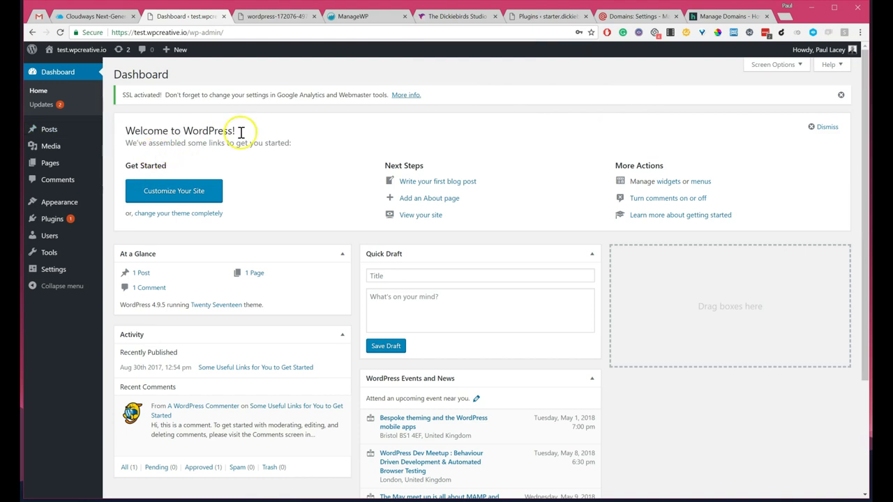
mouse_move(55, 219)
click(142, 236)
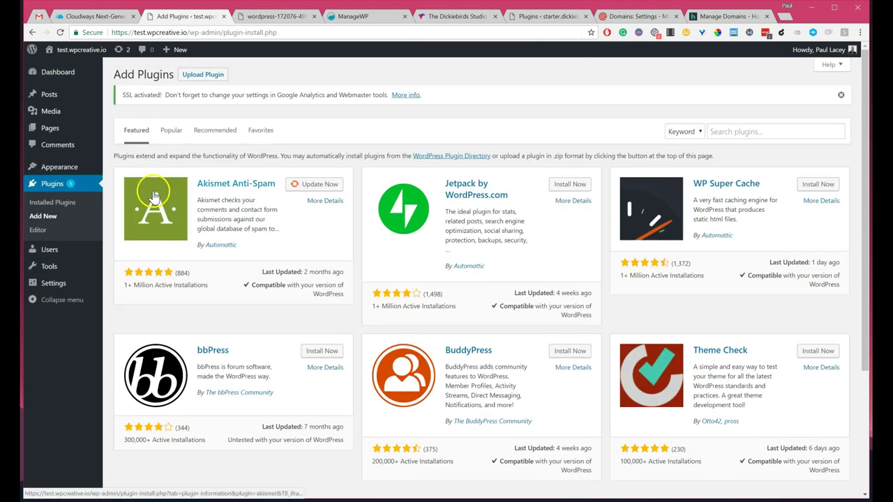
click(632, 17)
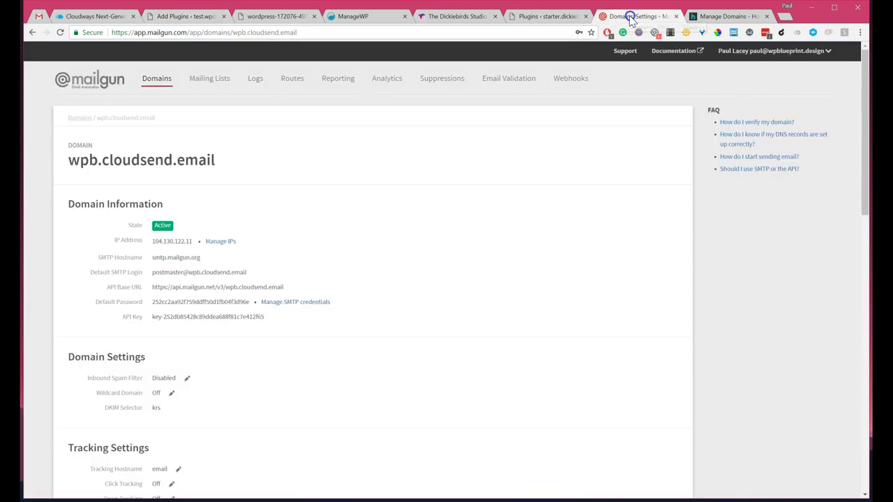
click(177, 18)
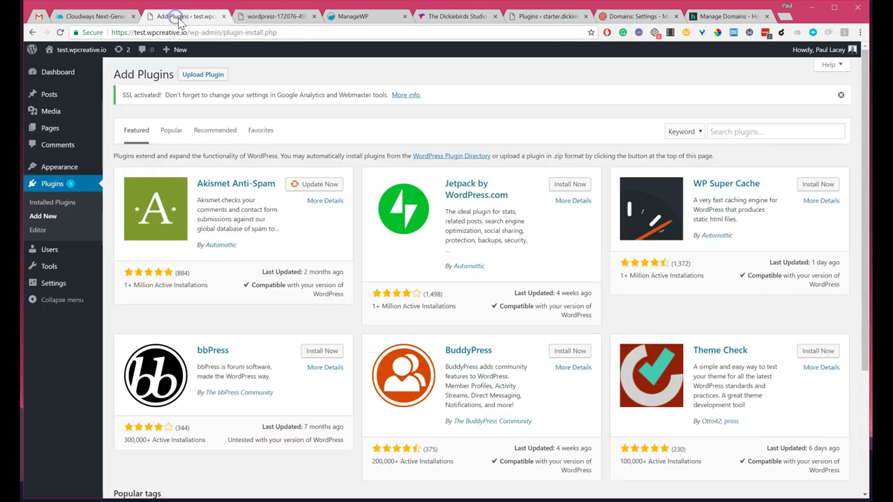
Step: Search 'mailgun', then install and activate Mailgun for WordPress
click(751, 131)
text(mailgun)
click(746, 127)
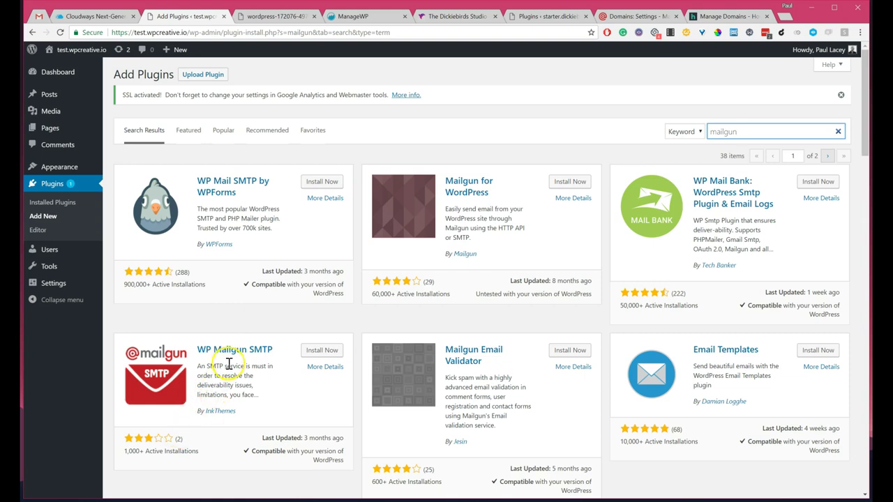
click(572, 182)
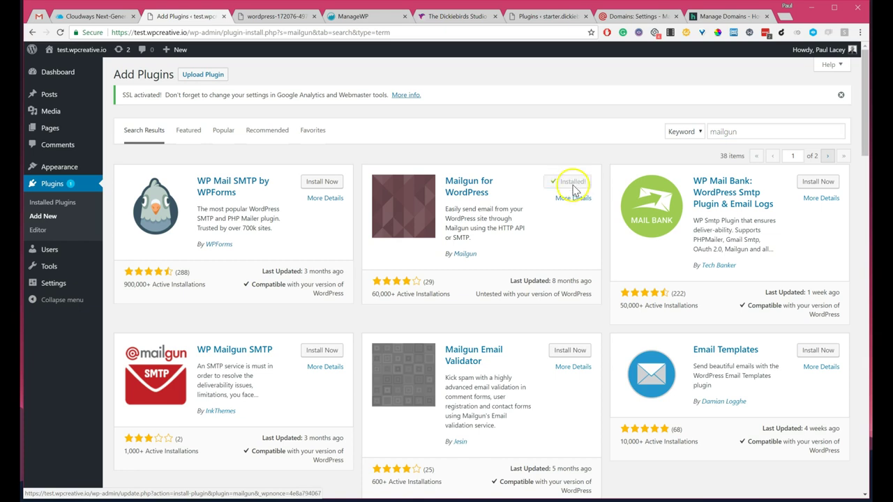
click(574, 182)
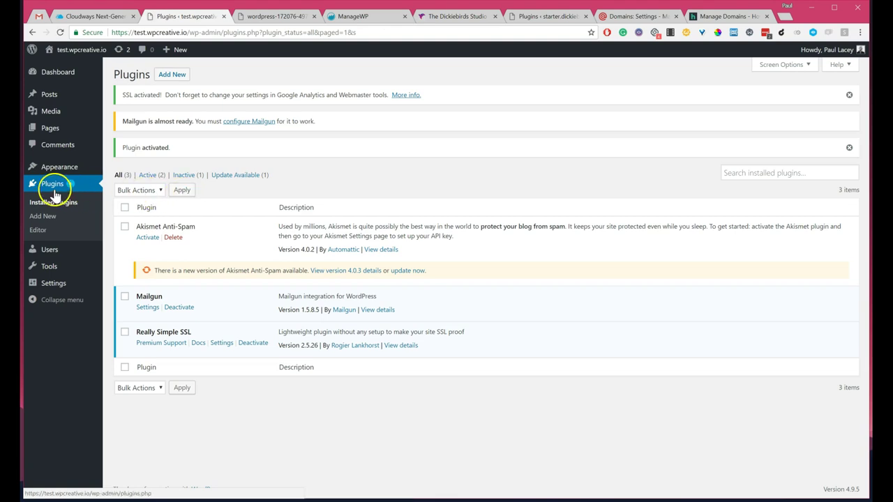
Step: Open the Mailgun settings and paste domain wpb.cloudsend.email into Domain Name
mouse_move(42, 174)
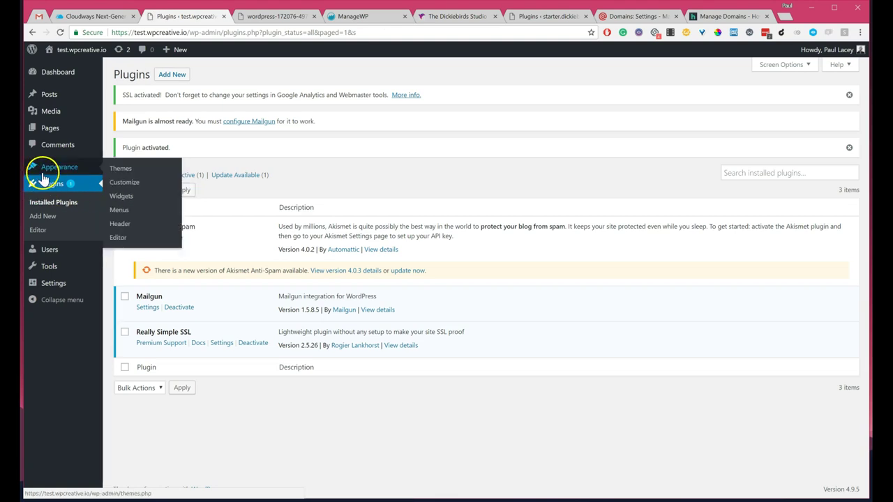
mouse_move(53, 286)
click(122, 368)
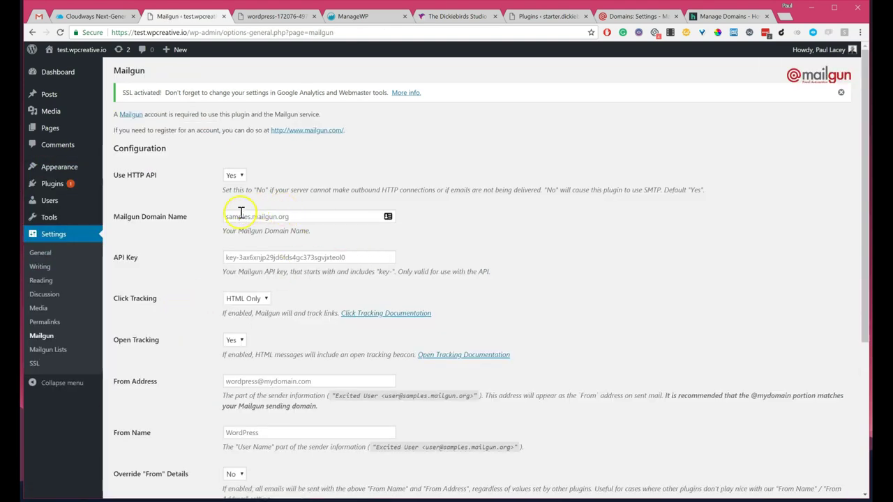
click(246, 217)
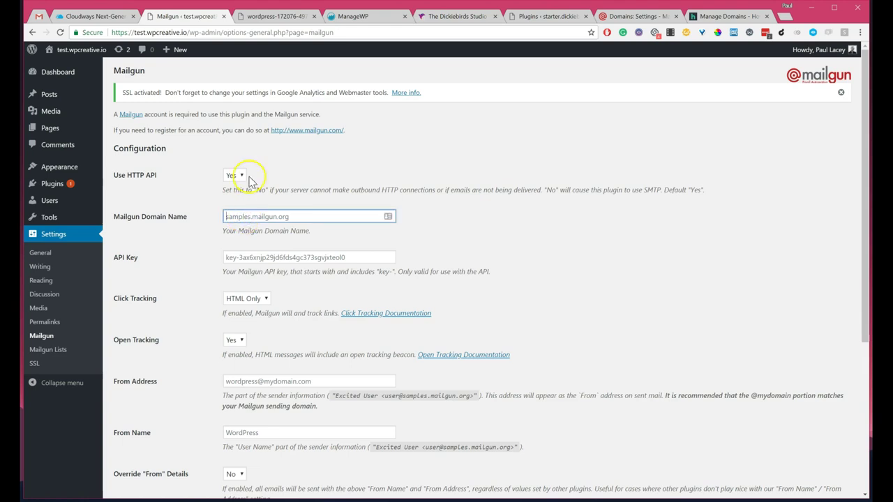
drag(617, 16, 267, 25)
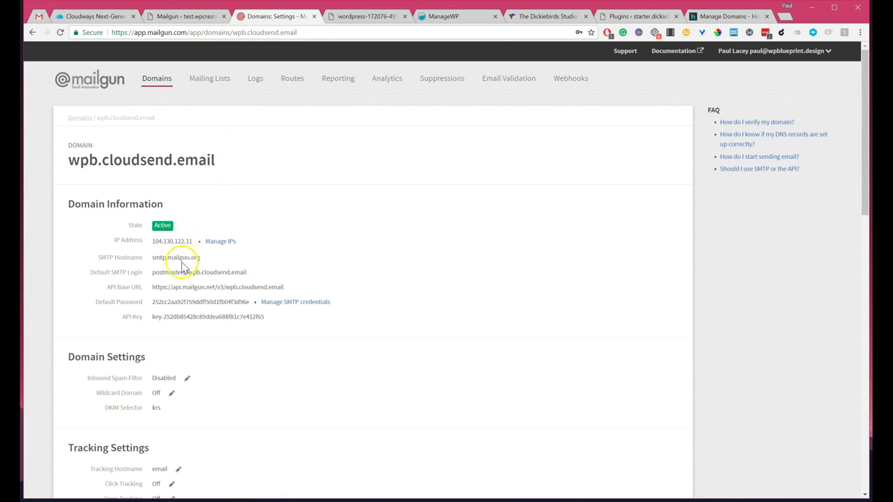
drag(215, 160, 67, 157)
key(ctrl+c)
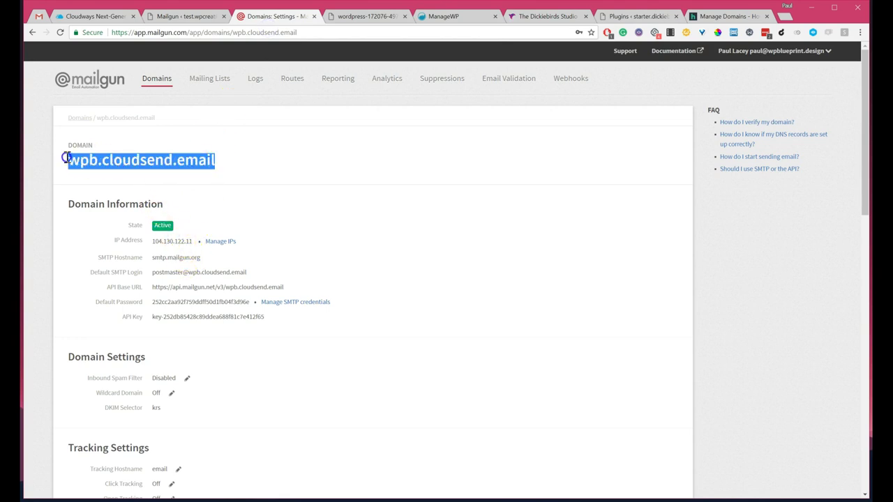
click(183, 16)
click(235, 216)
key(ctrl+v)
Step: Fill in the Mailgun API key from the saved suggestions
click(268, 257)
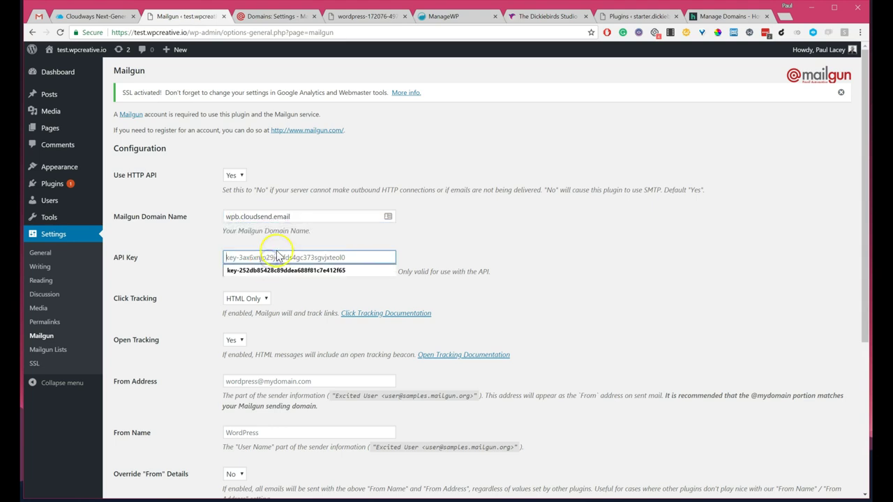
click(282, 16)
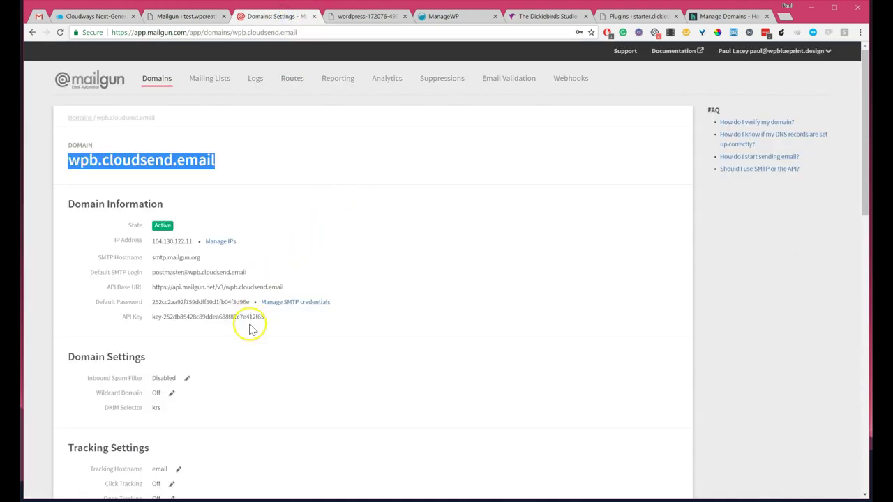
click(175, 16)
click(299, 257)
click(300, 269)
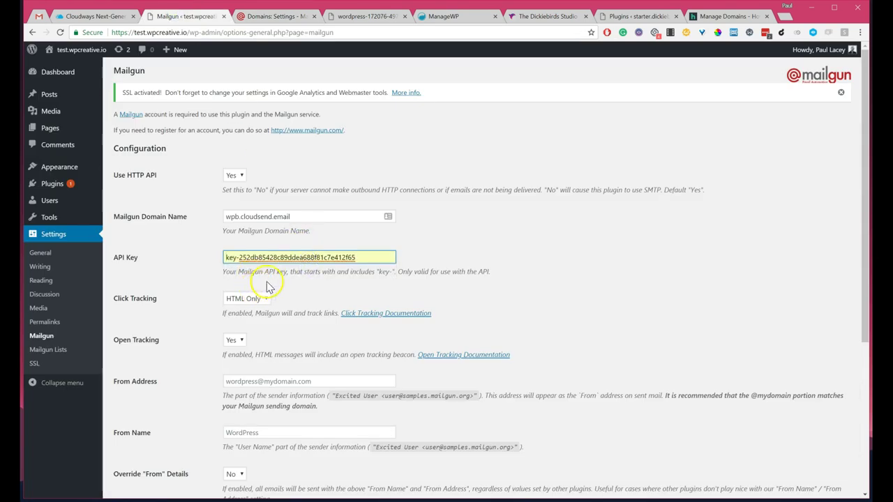
Step: Set a no-reply From Address and From Name 'No Reply', then save the settings
scroll(265, 285, down, 3)
click(251, 230)
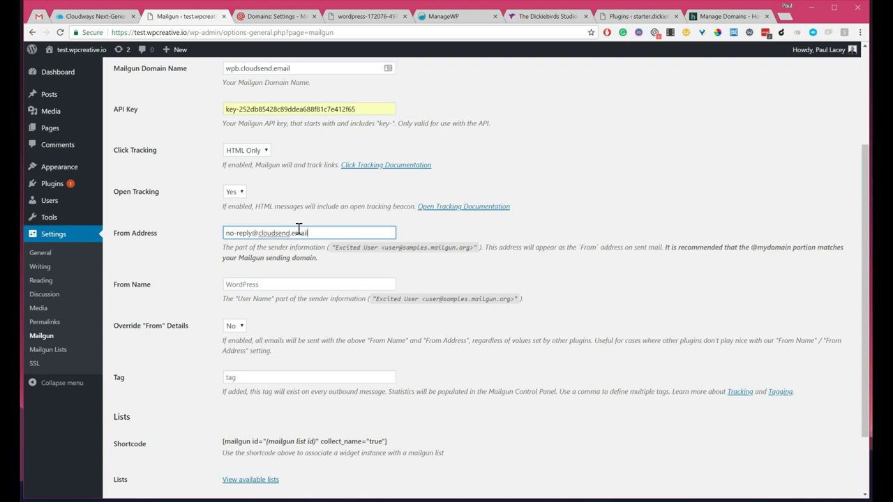
click(265, 281)
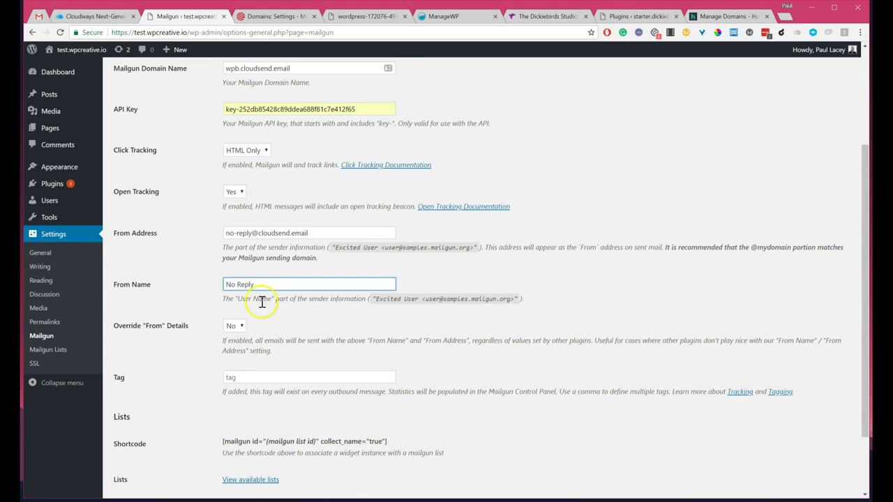
scroll(261, 301, down, 2)
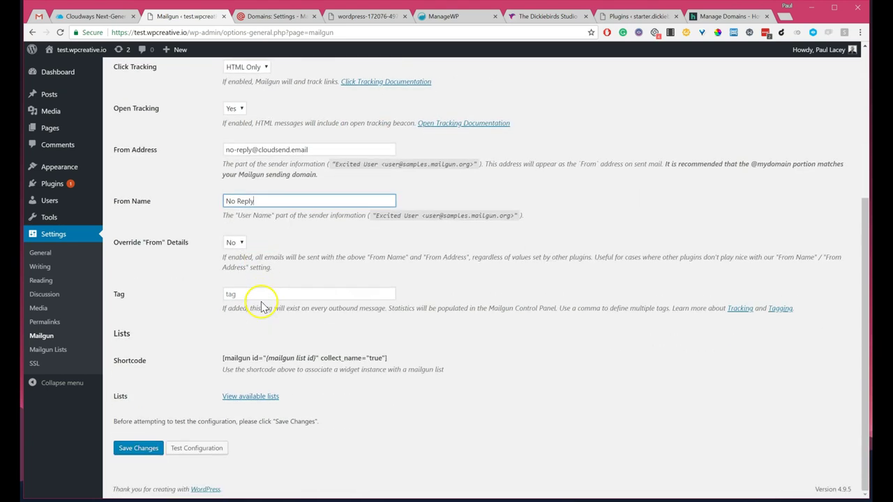
click(136, 449)
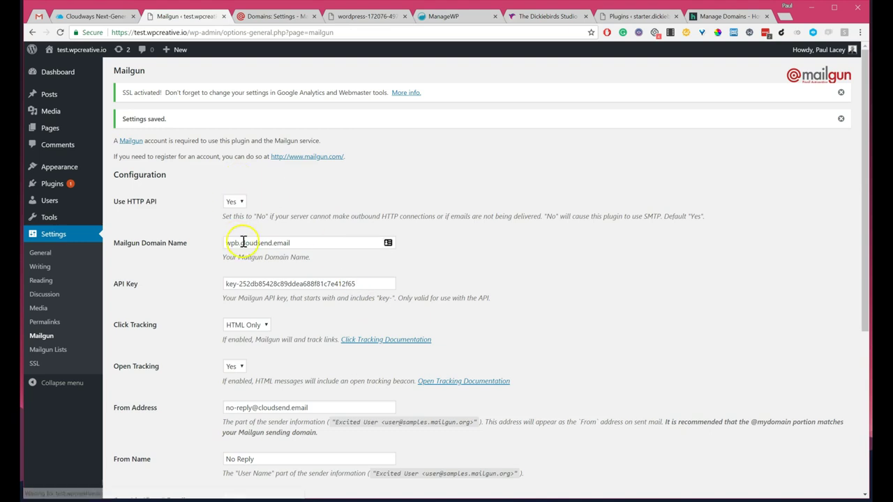
Step: Run Mailgun's Test Configuration and acknowledge the HTTP API success alert
scroll(237, 278, down, 5)
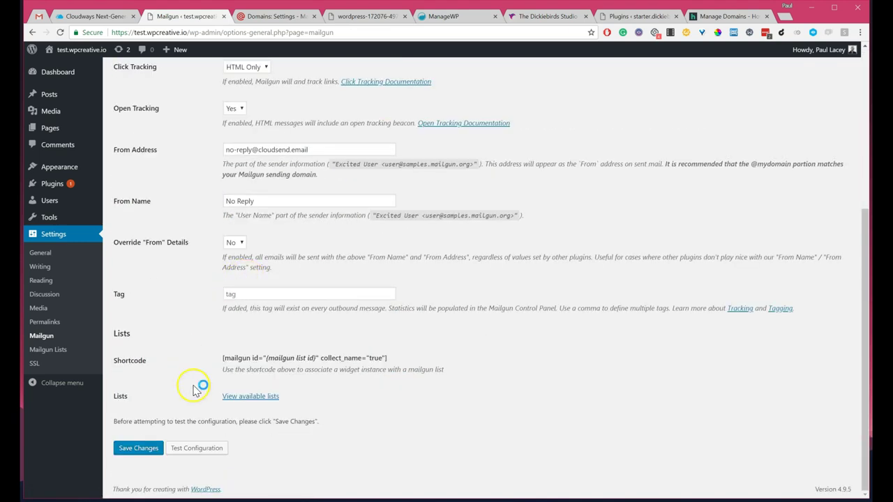
click(184, 448)
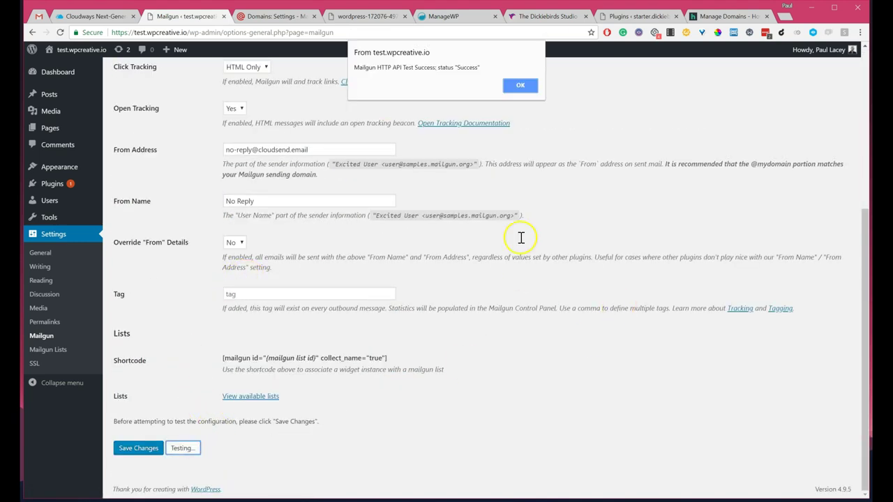
click(522, 84)
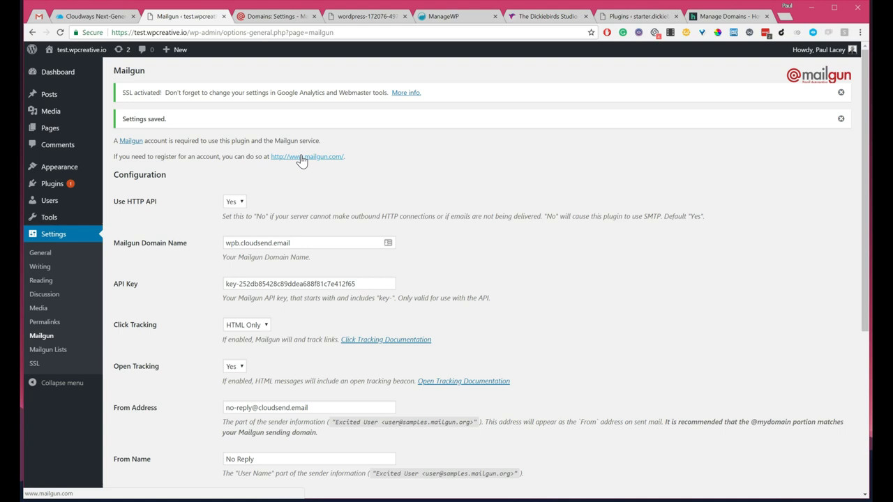
click(260, 16)
triple_click(183, 151)
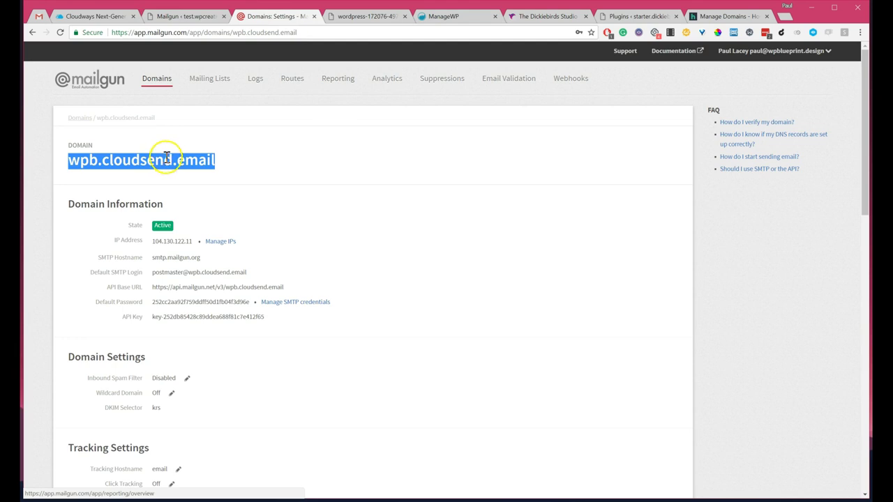
click(168, 82)
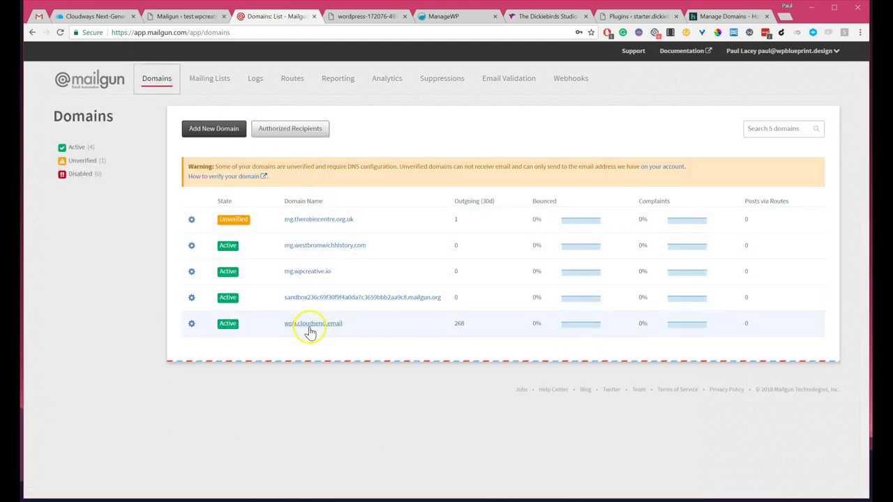
click(313, 273)
scroll(217, 115, up, 5)
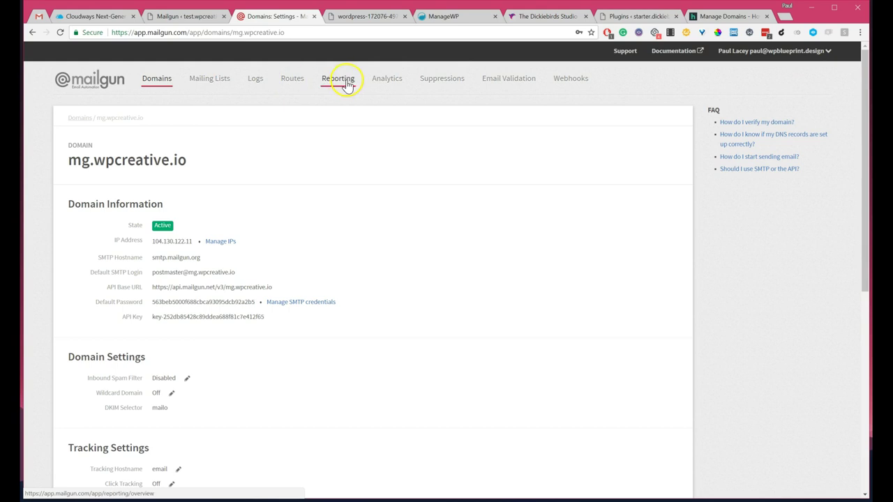
click(256, 81)
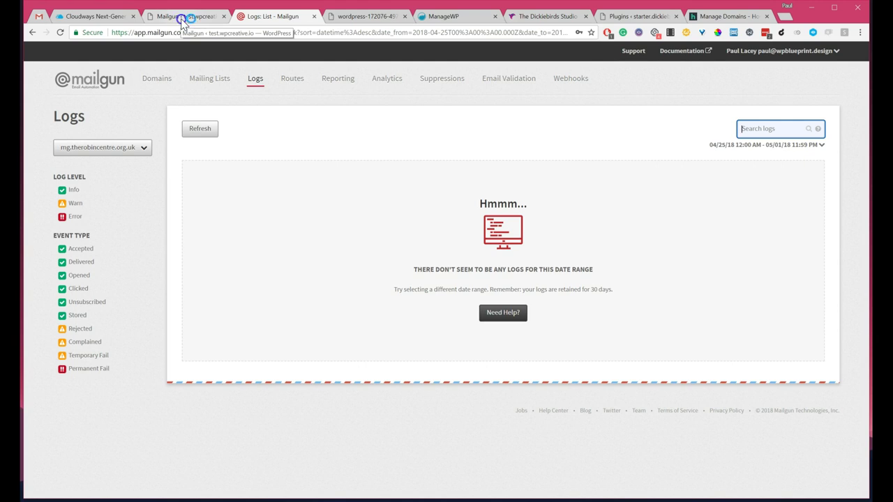
click(182, 17)
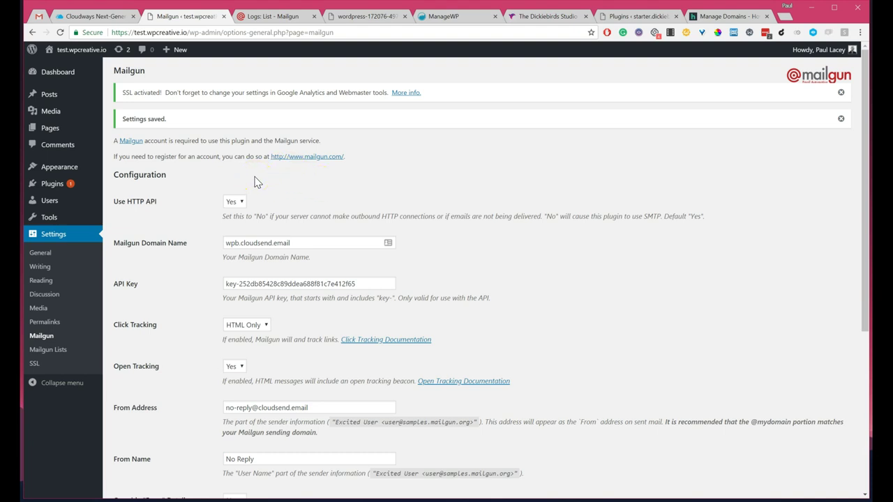
click(89, 15)
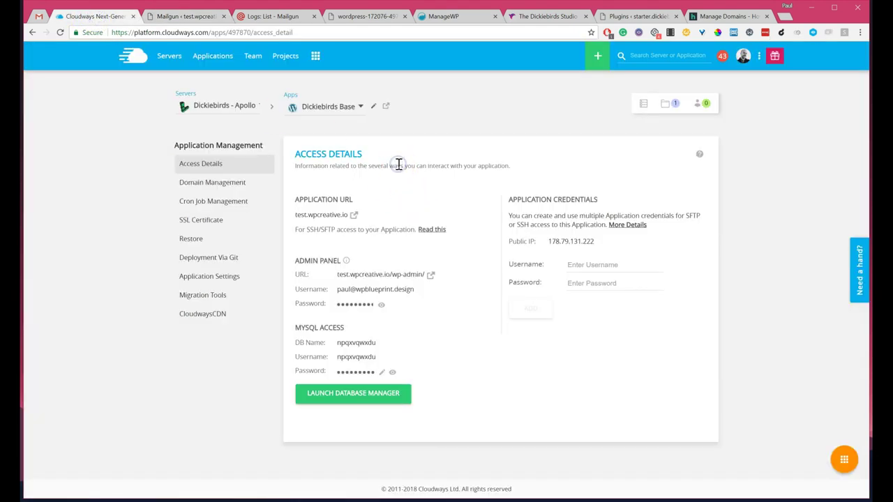
Step: View the test.wpcreative.io front page from its admin bar
click(185, 15)
mouse_move(77, 50)
click(77, 67)
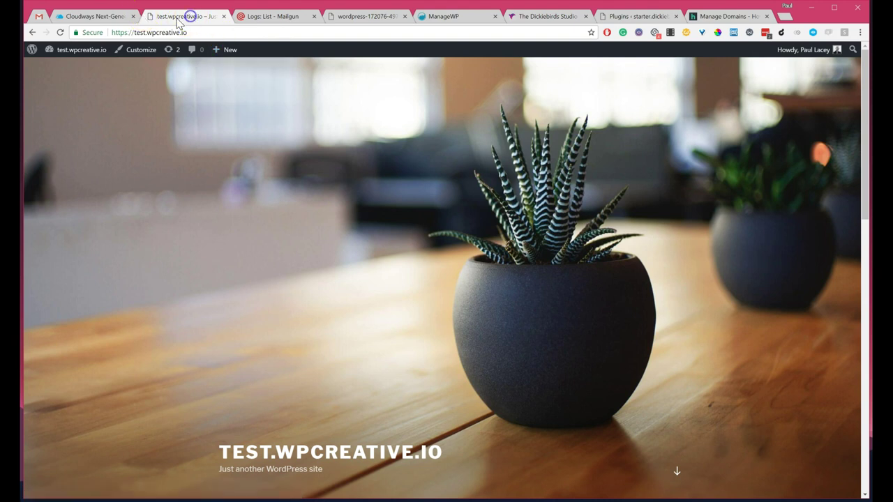
Step: Open Starter Dickiebirds in Cloudways and launch starter.dickiebirds.studio in a new tab
click(90, 16)
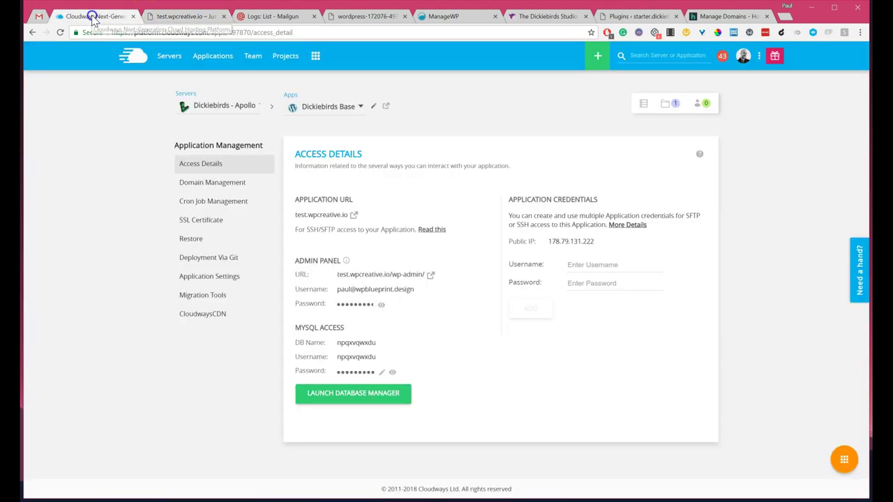
click(212, 57)
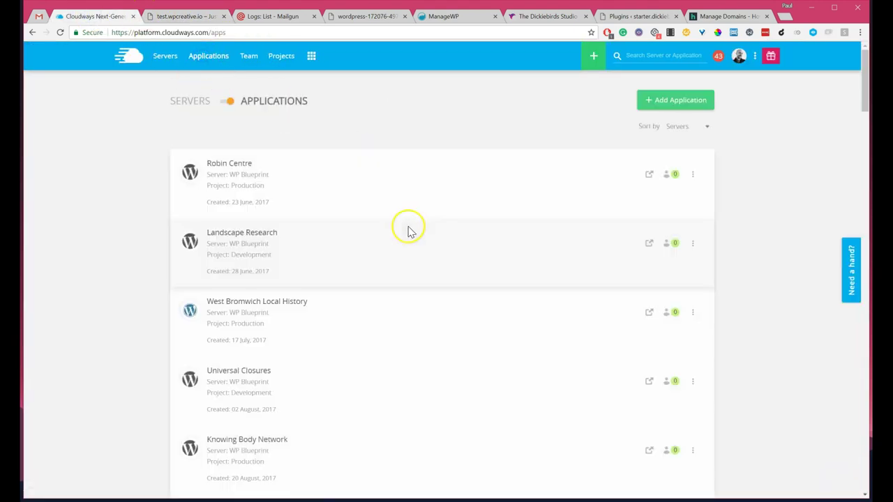
scroll(411, 231, down, 20)
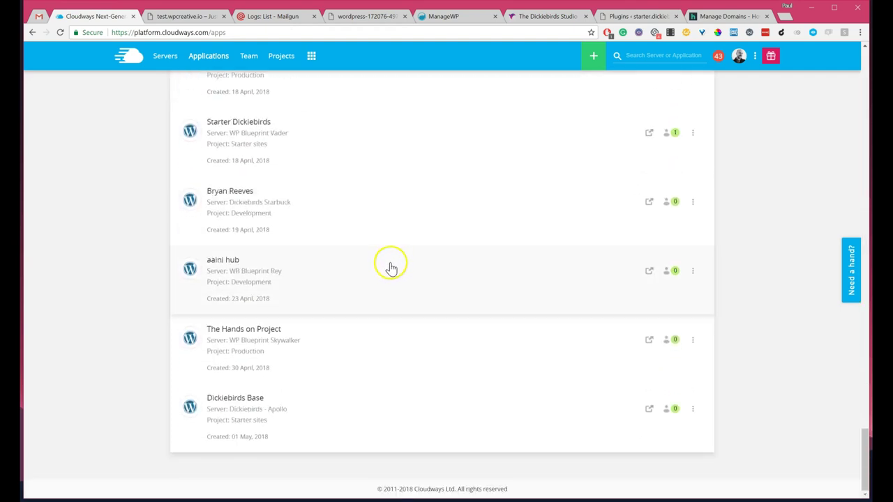
scroll(239, 209, up, 2)
click(238, 222)
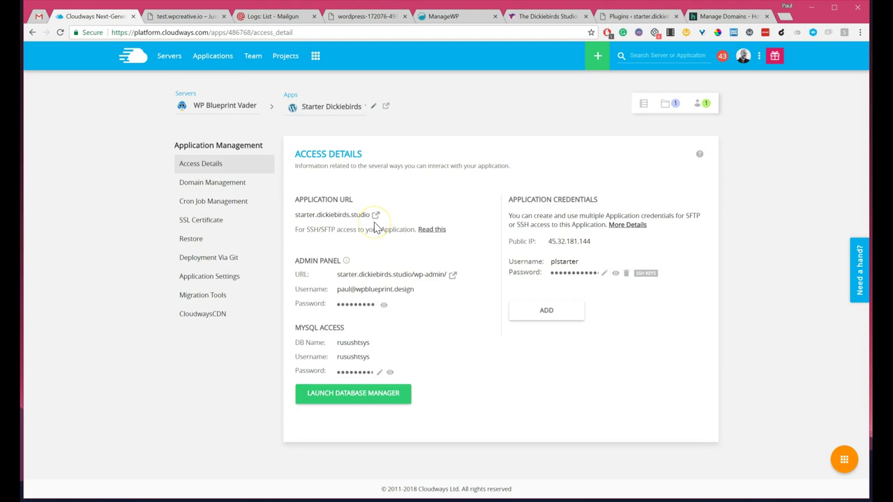
click(386, 106)
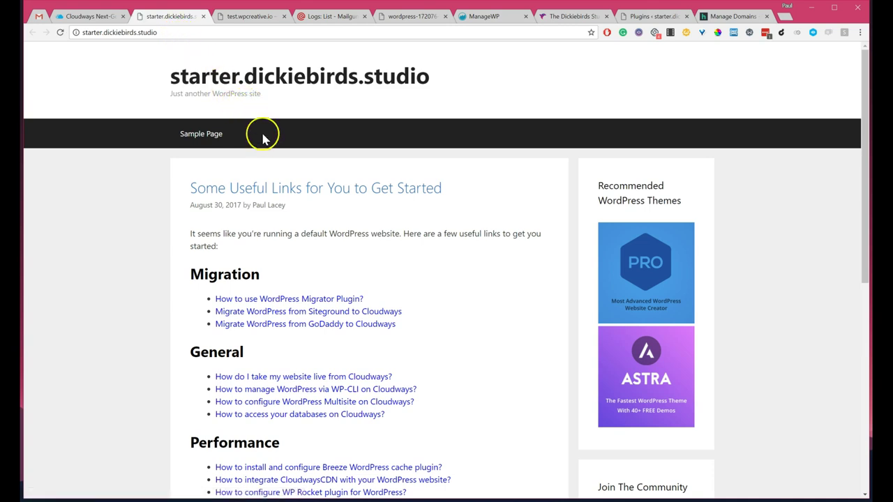
Step: Load starter.dickiebirds.studio/wp-admin to reach the starter site's dashboard
scroll(255, 139, down, 5)
scroll(258, 142, up, 5)
scroll(263, 143, up, 1)
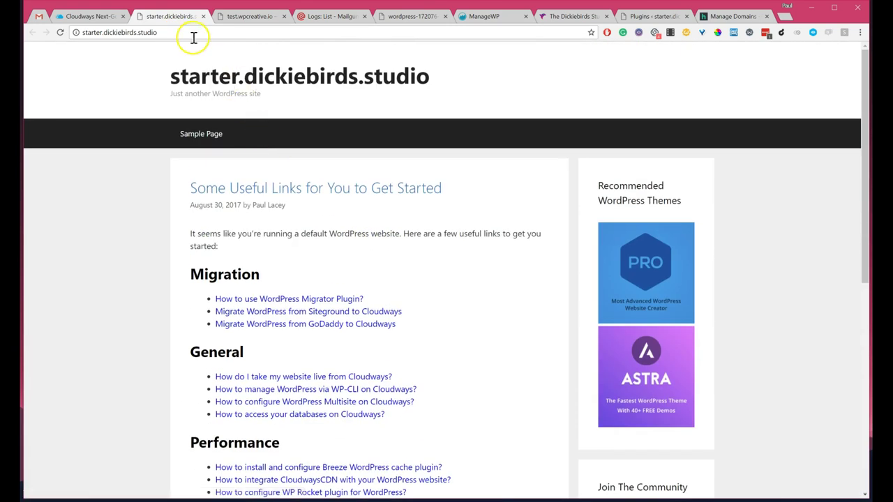
click(189, 32)
double_click(189, 32)
text(/wp-admin)
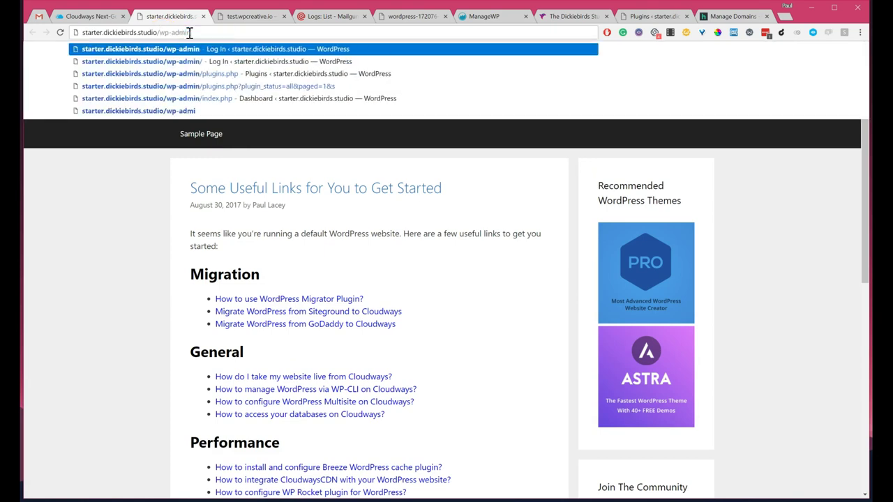
key(Return)
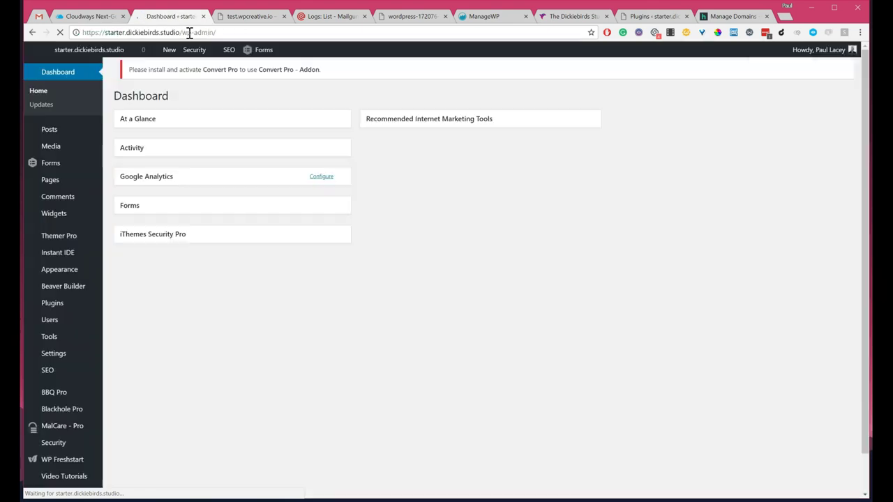
Step: Open Installed Plugins and review the 28-plugin list, noting Convert Pro inactive
mouse_move(70, 301)
click(134, 306)
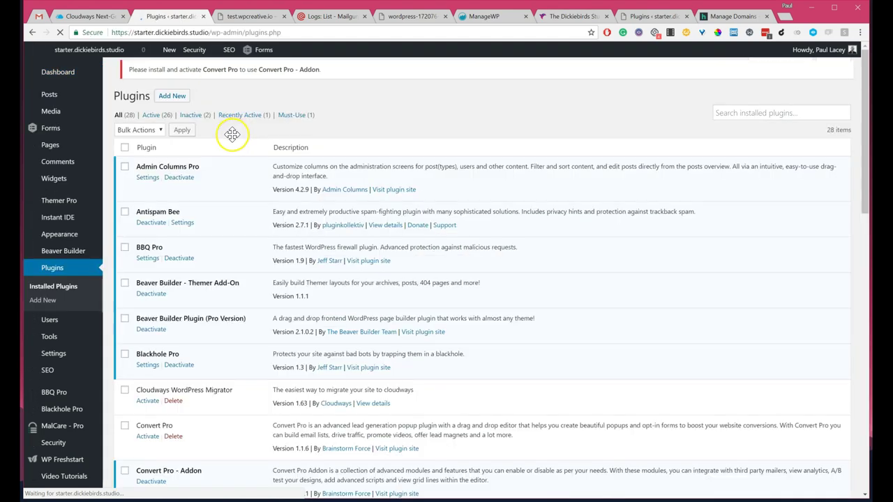
scroll(232, 139, down, 3)
scroll(235, 154, down, 8)
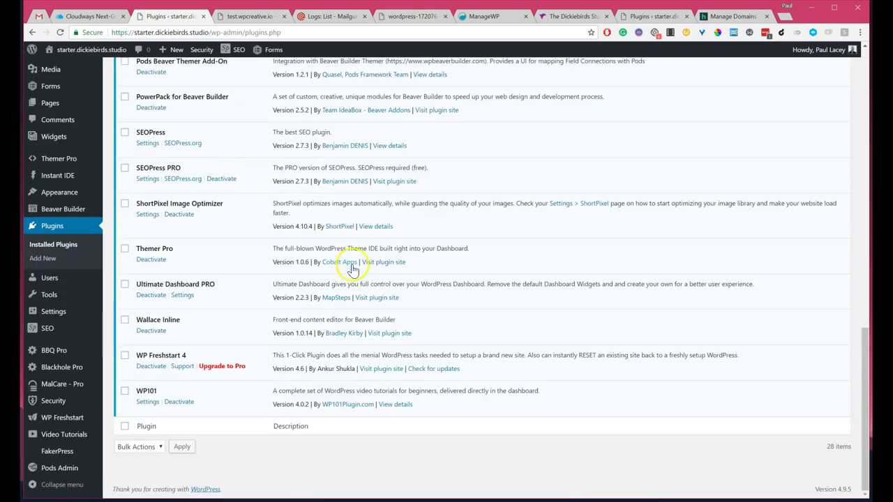
scroll(302, 296, up, 2)
scroll(302, 296, up, 8)
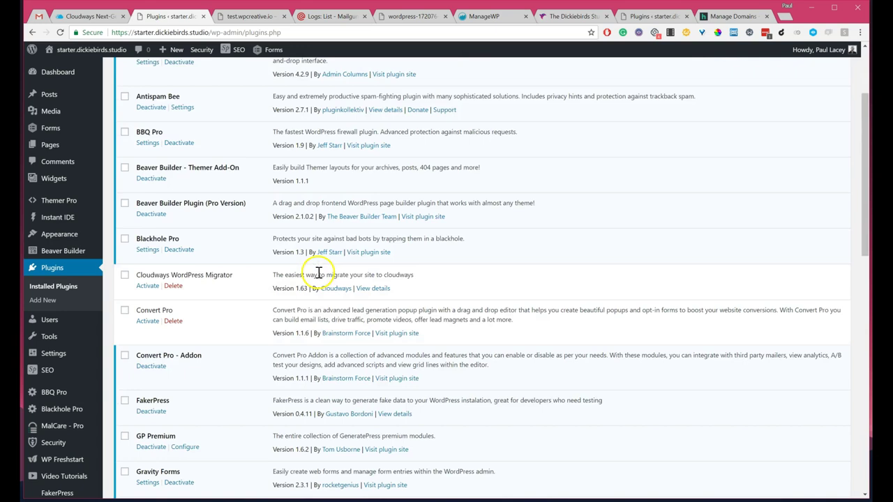
scroll(304, 246, up, 2)
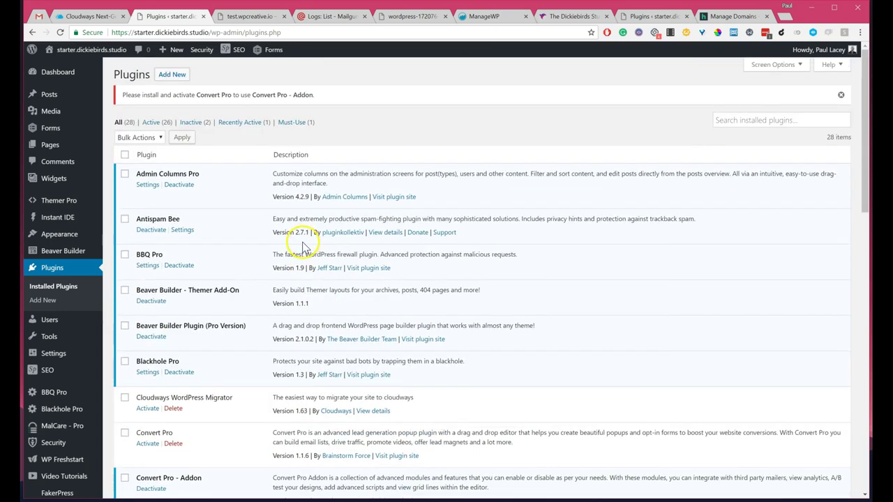
scroll(304, 245, down, 5)
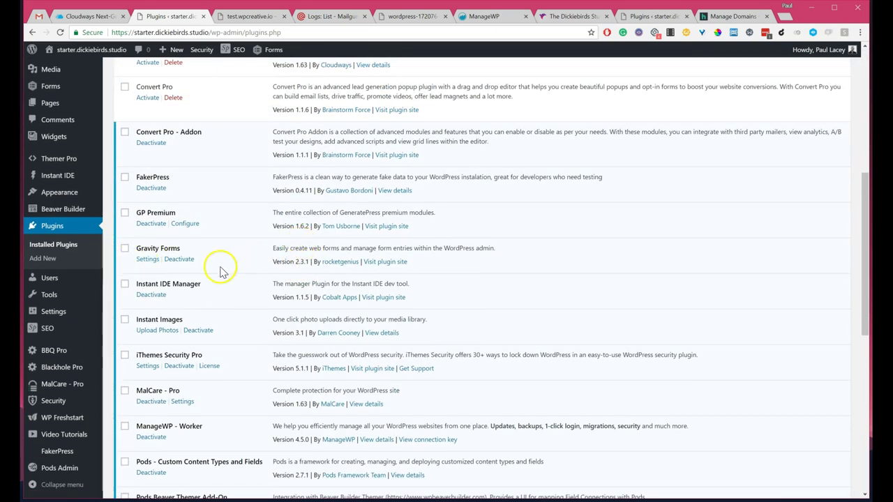
scroll(295, 209, down, 5)
scroll(309, 223, up, 3)
scroll(355, 230, up, 2)
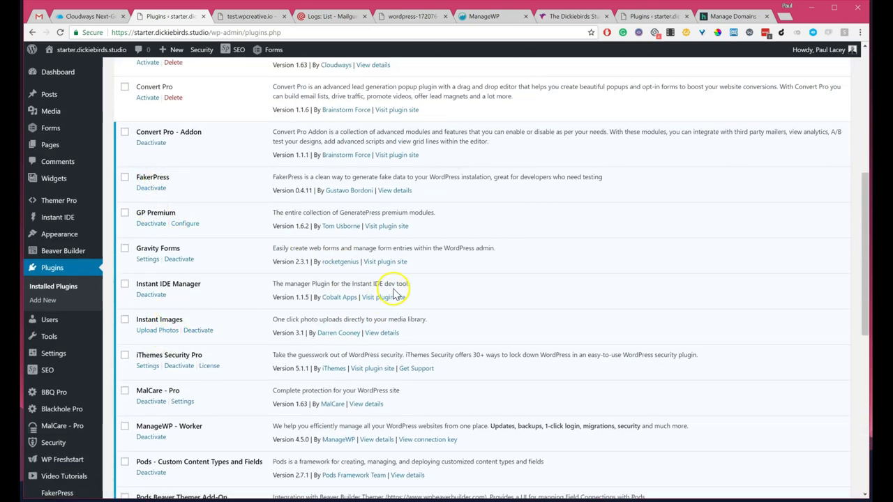
scroll(394, 290, up, 3)
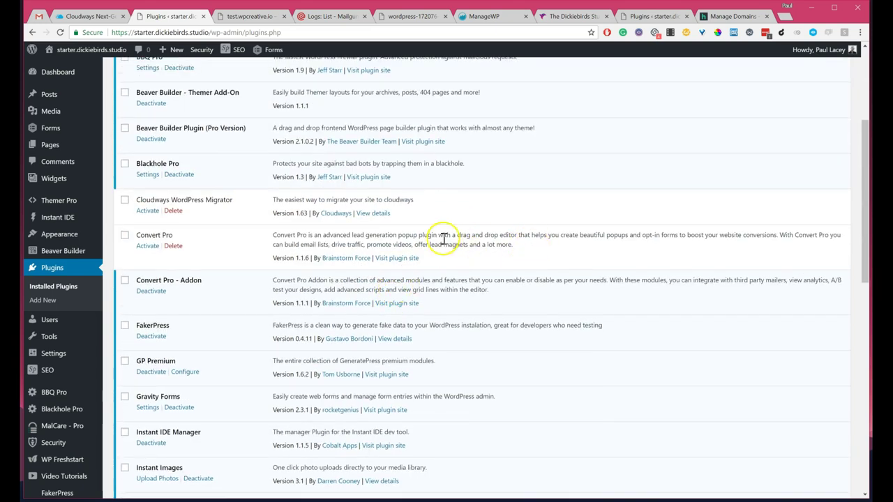
scroll(444, 239, up, 4)
scroll(150, 339, down, 3)
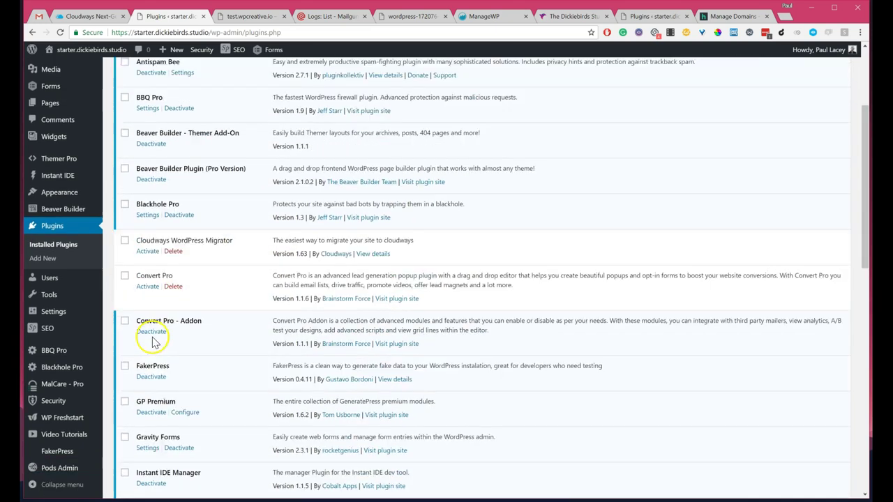
scroll(153, 342, down, 2)
Step: Deactivate Convert Pro - Addon, then delete both Convert Pro and Convert Pro - Addon
click(152, 242)
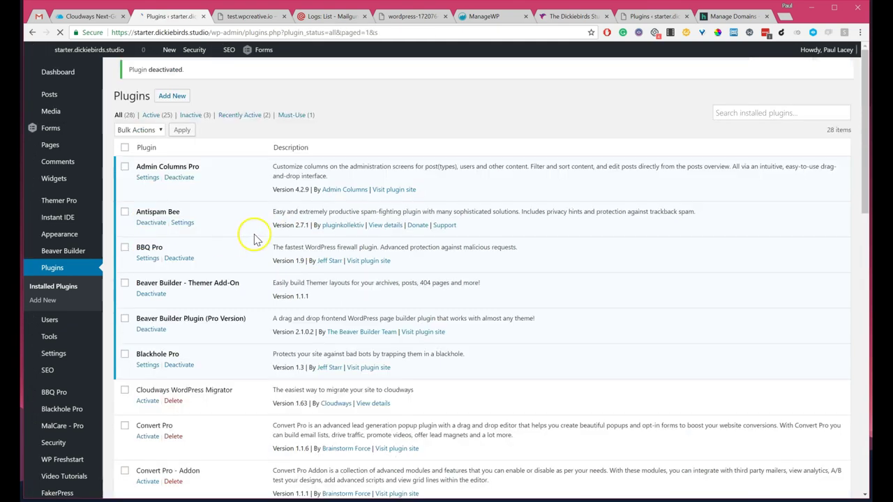
scroll(223, 253, down, 4)
scroll(184, 235, up, 1)
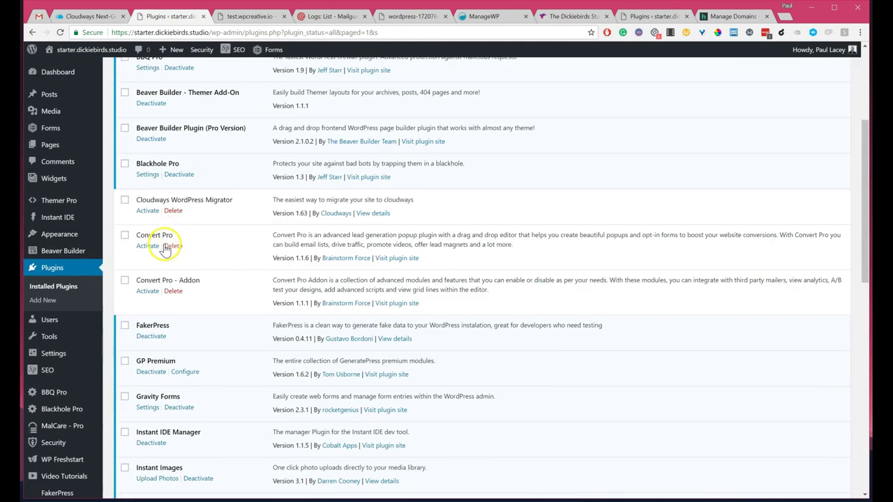
click(173, 247)
click(477, 85)
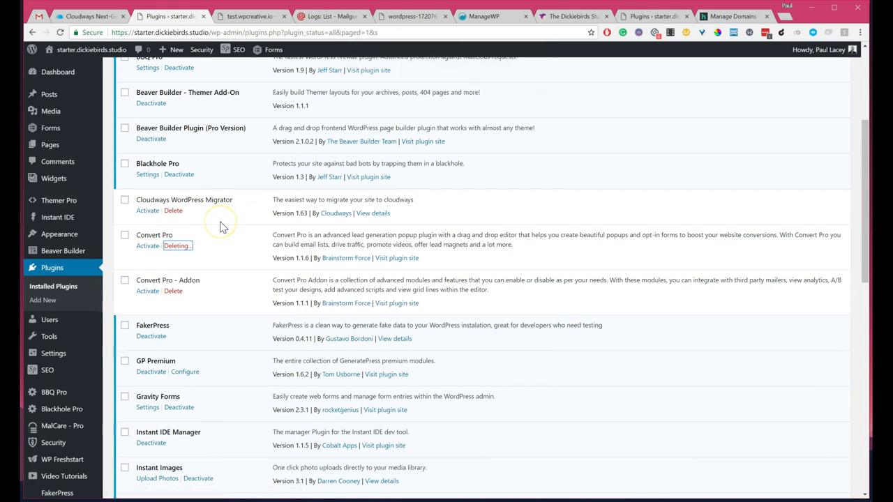
click(172, 265)
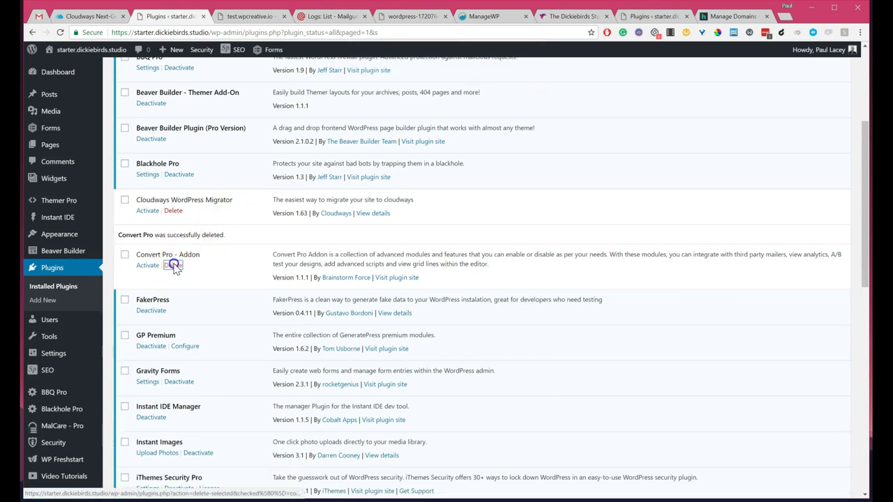
click(478, 85)
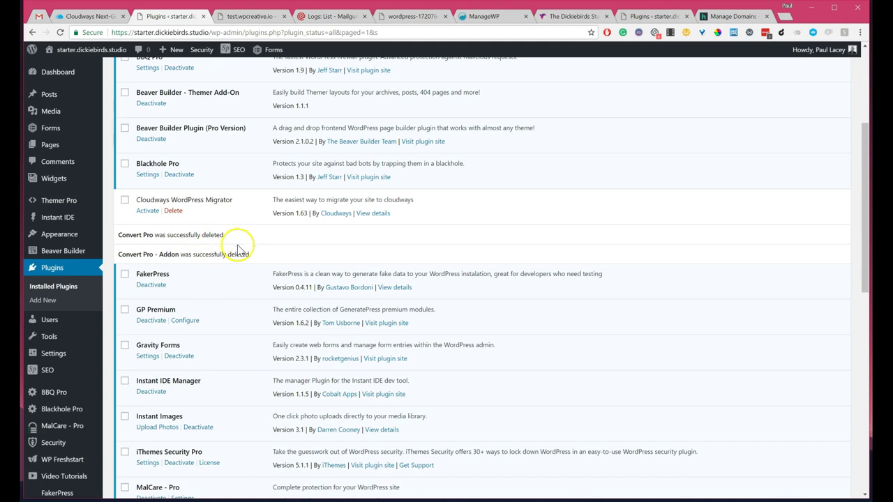
Step: Scroll through the remaining 26 plugins to confirm both removals, then return to Cloudways
scroll(328, 257, up, 3)
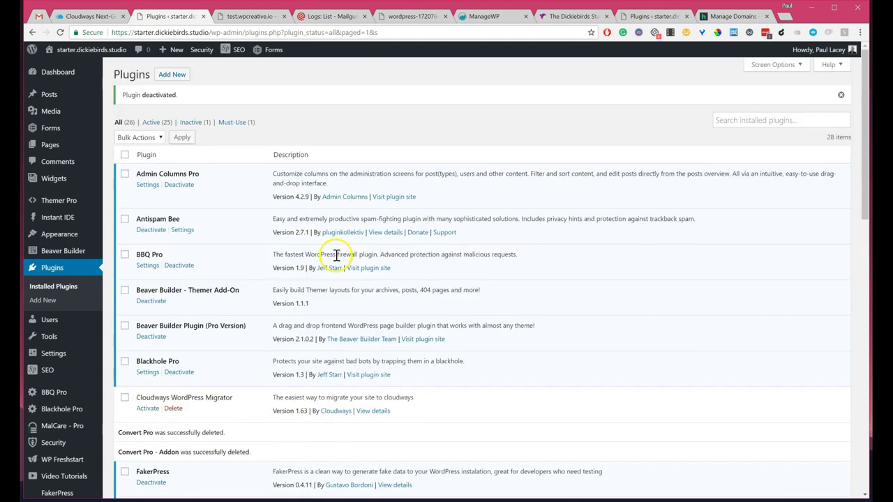
scroll(336, 255, down, 9)
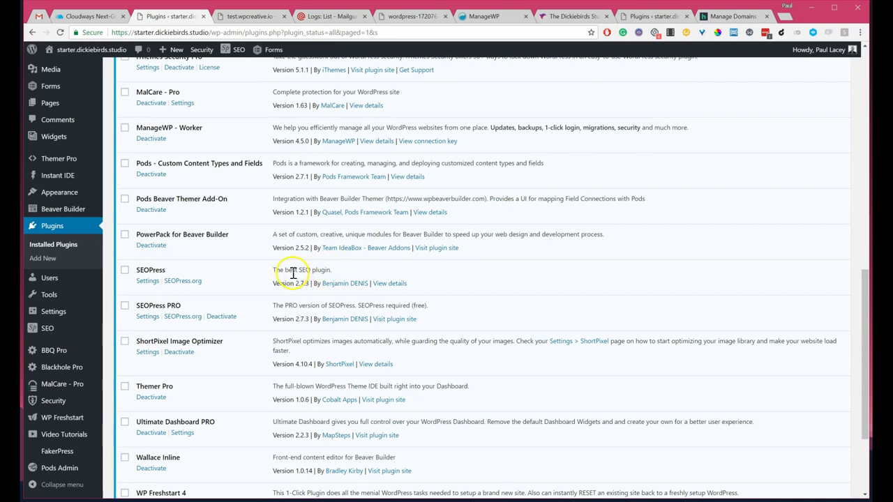
scroll(290, 273, up, 10)
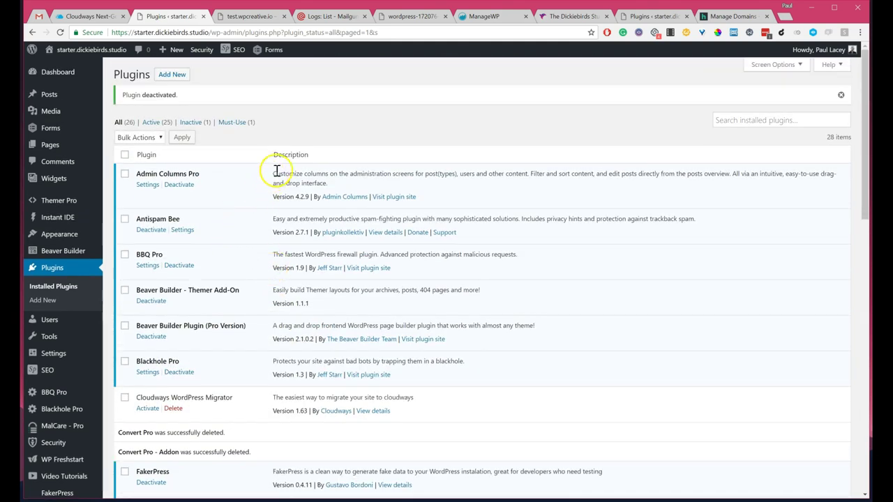
drag(272, 174, 329, 183)
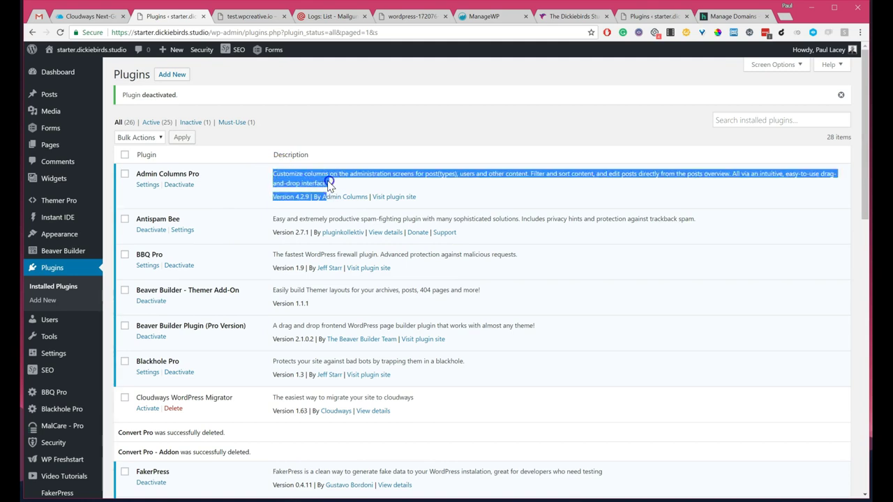
click(327, 183)
scroll(264, 216, down, 3)
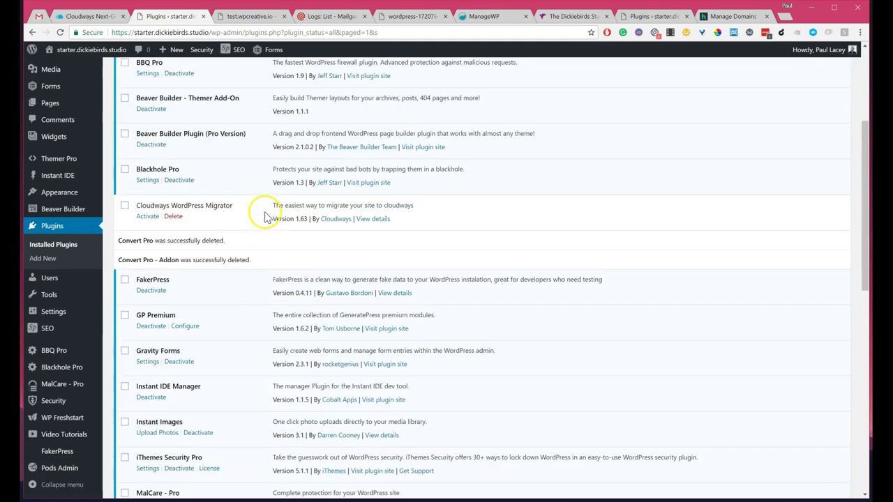
scroll(264, 216, down, 5)
scroll(266, 218, down, 4)
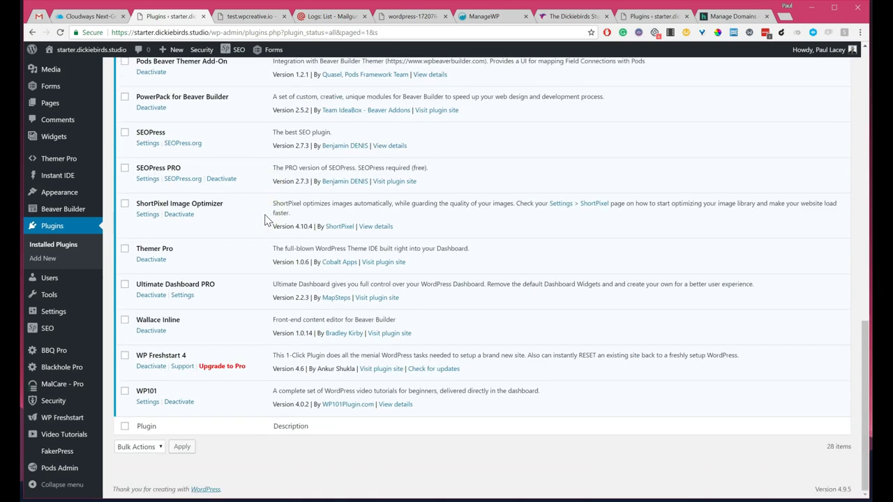
scroll(265, 219, up, 15)
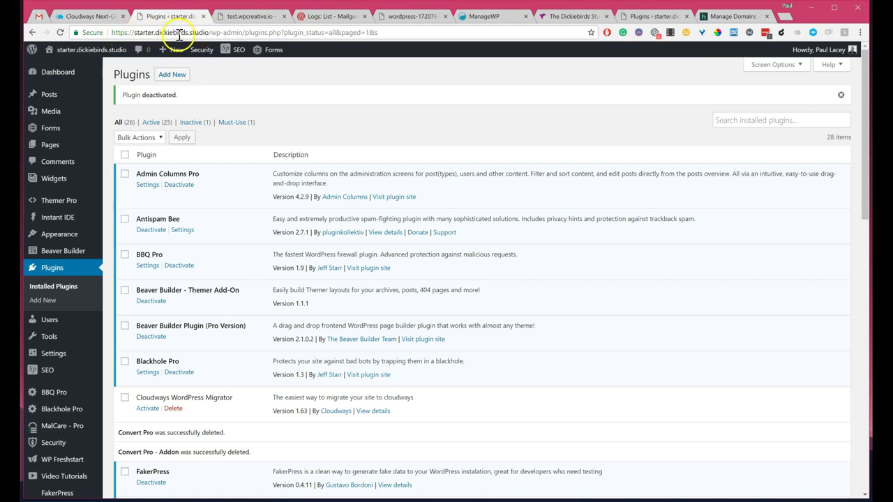
click(101, 16)
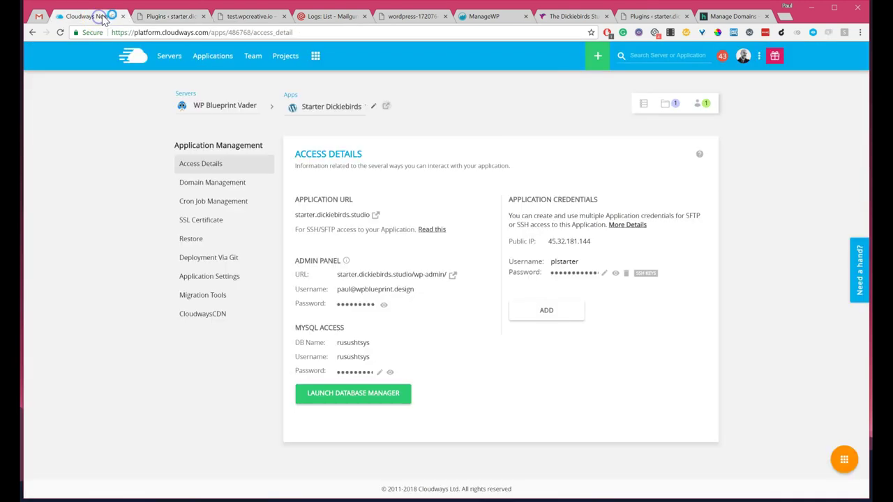
Step: Clone the Starter Dickiebirds app onto the Dickiebirds - Apollo server with Clone App
click(207, 61)
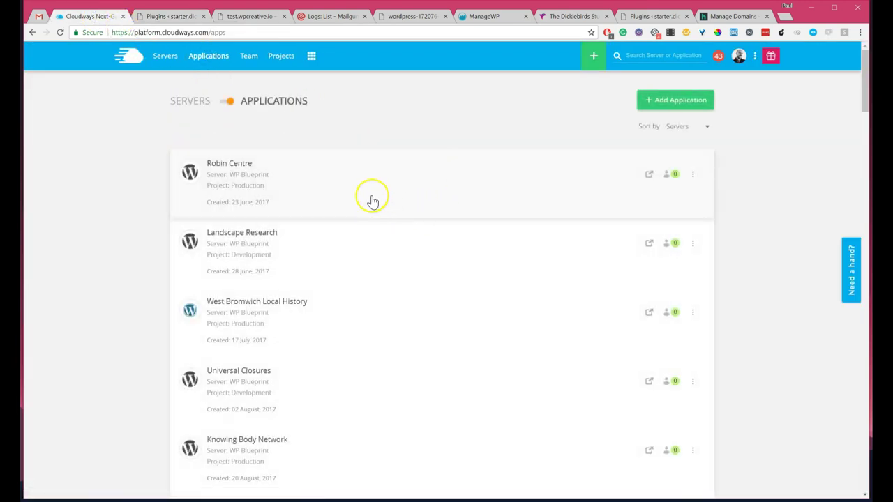
scroll(372, 201, down, 20)
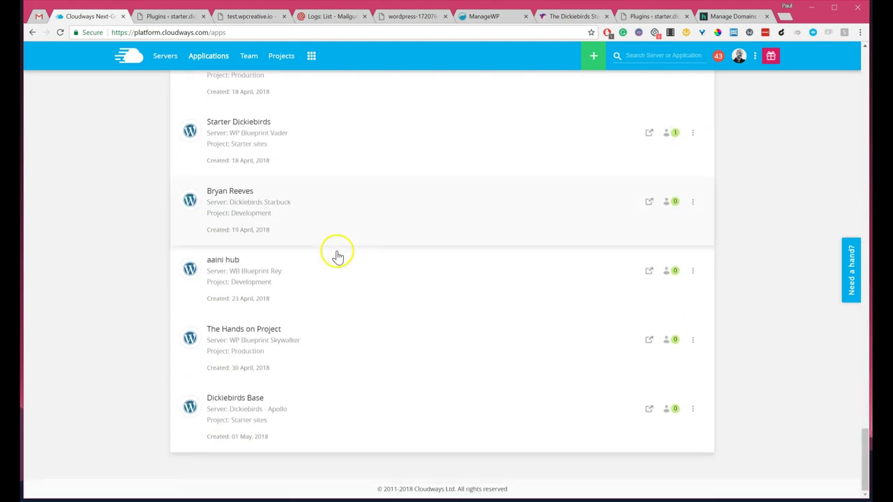
scroll(255, 210, up, 2)
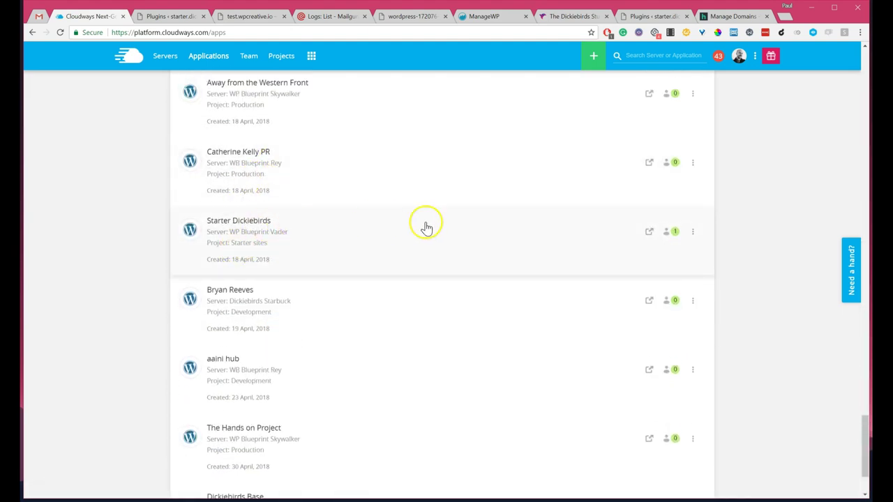
click(693, 232)
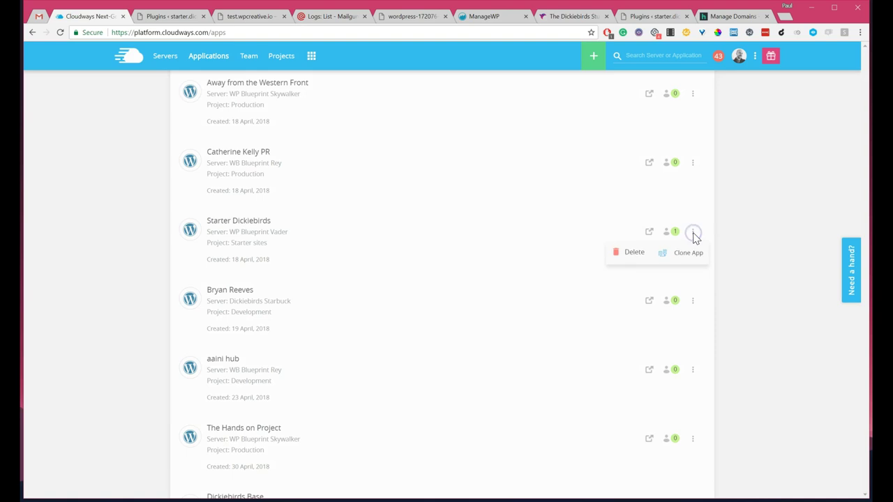
click(688, 254)
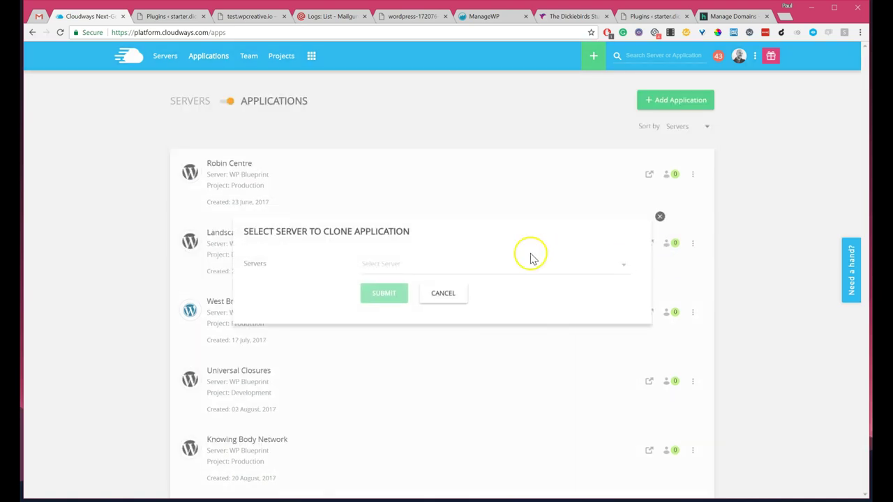
click(391, 269)
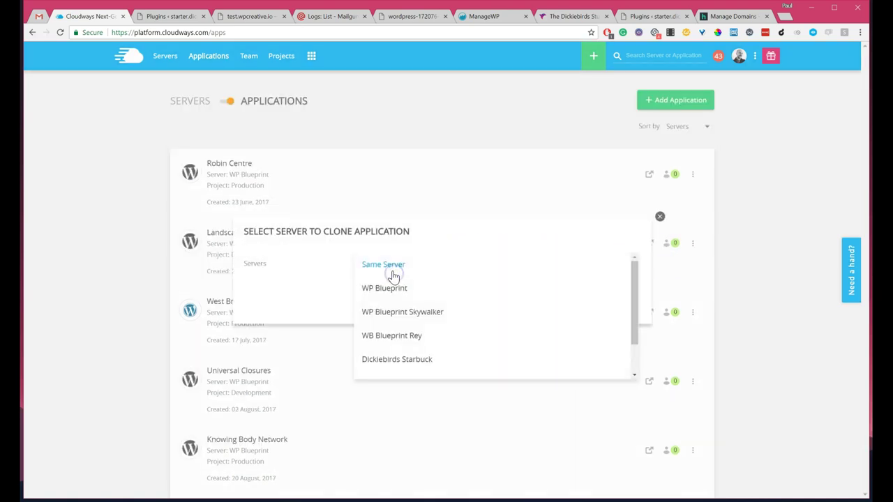
scroll(401, 348, down, 2)
click(409, 343)
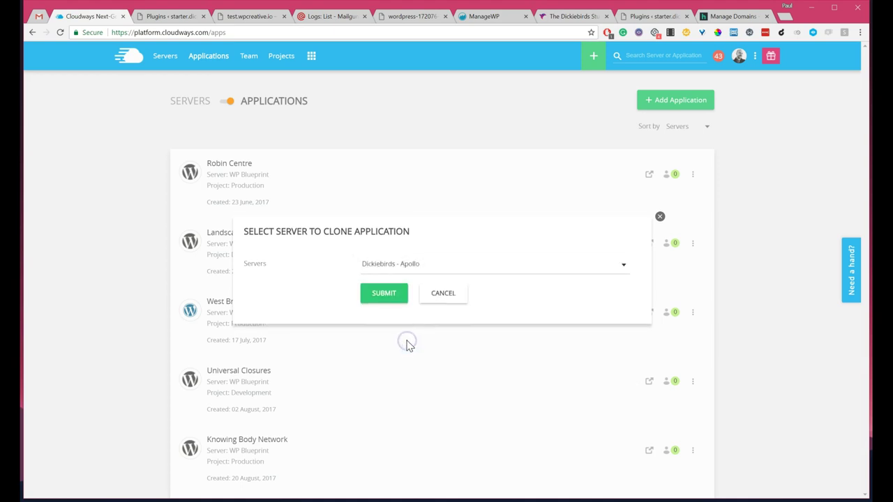
click(392, 297)
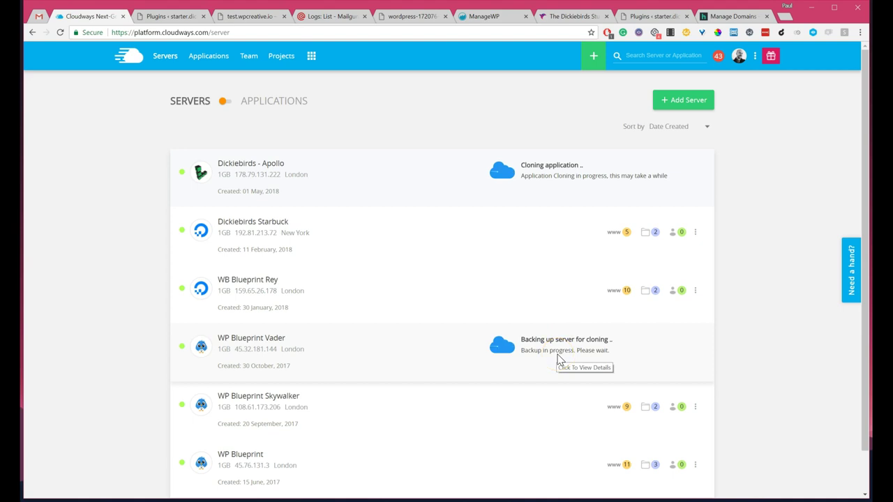
Step: Start a new wpcreative.io DNS record with hostname ct
click(733, 16)
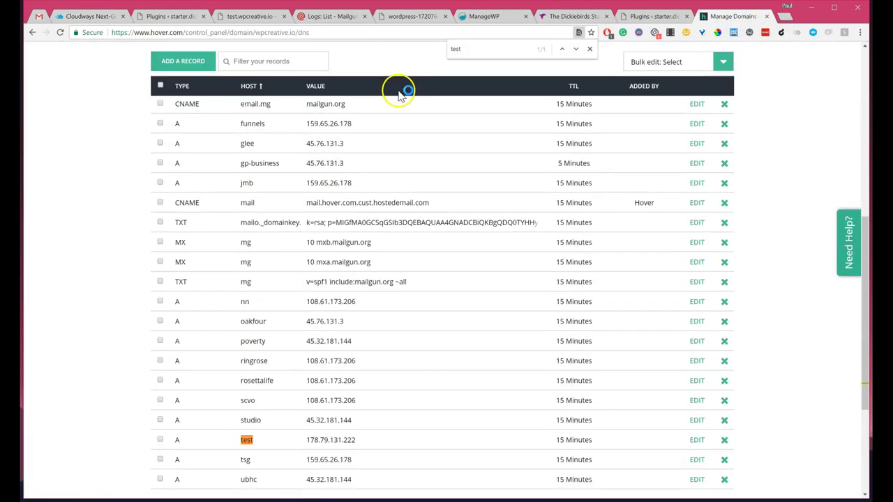
scroll(401, 94, up, 6)
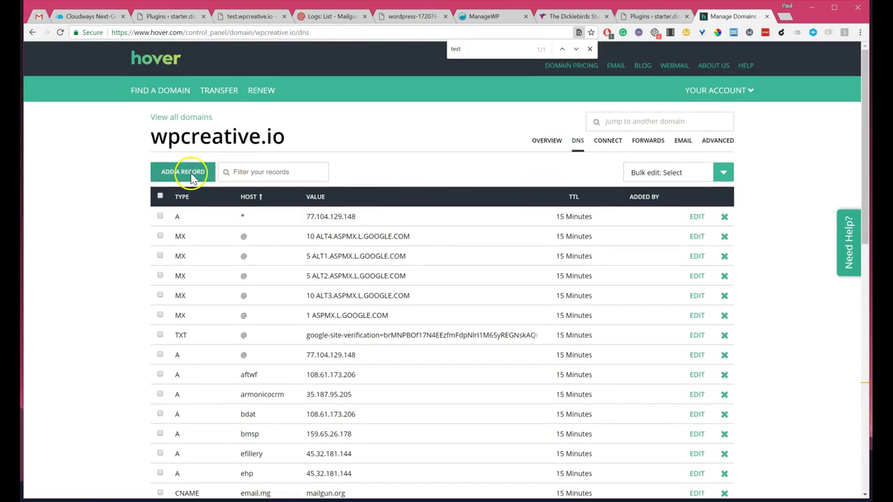
click(192, 177)
click(306, 224)
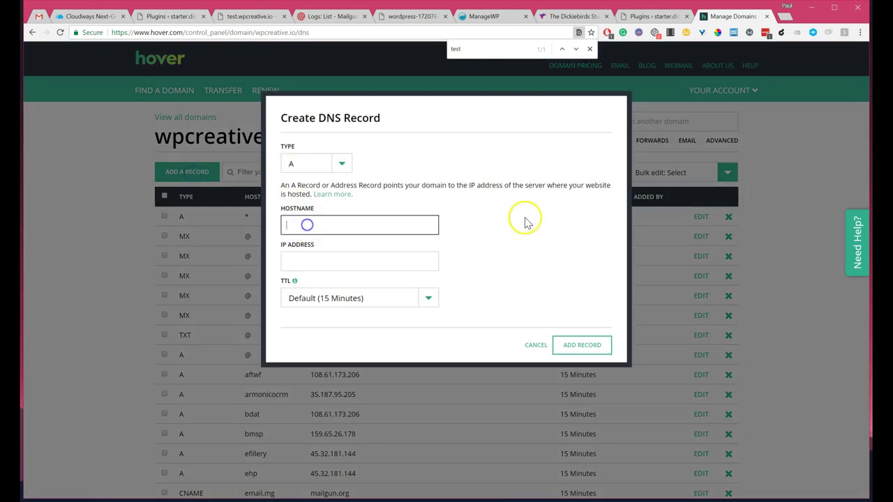
text(ct)
click(347, 261)
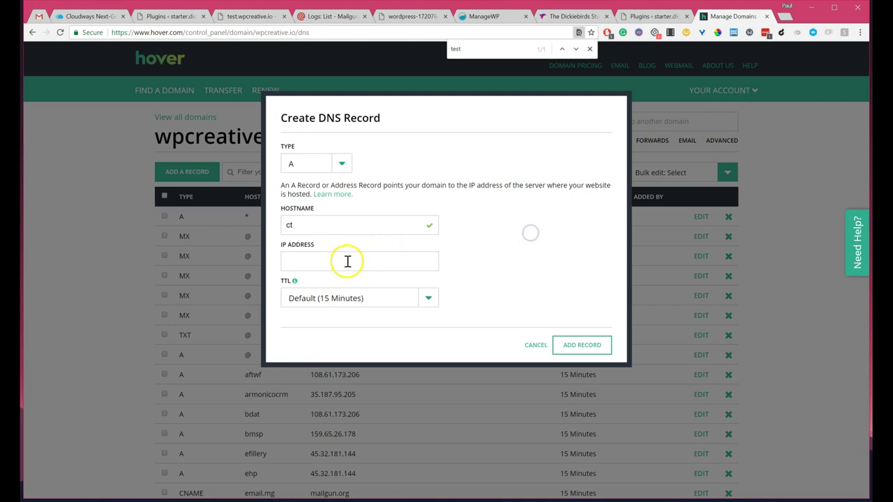
click(318, 265)
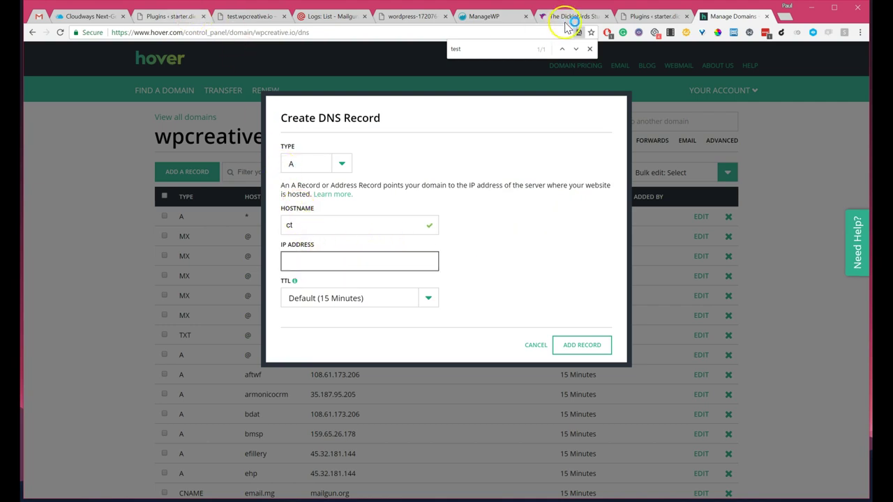
Step: Point the ct A record to Apollo's IP 178.79.131.222 copied from Cloudways, and save it
click(87, 15)
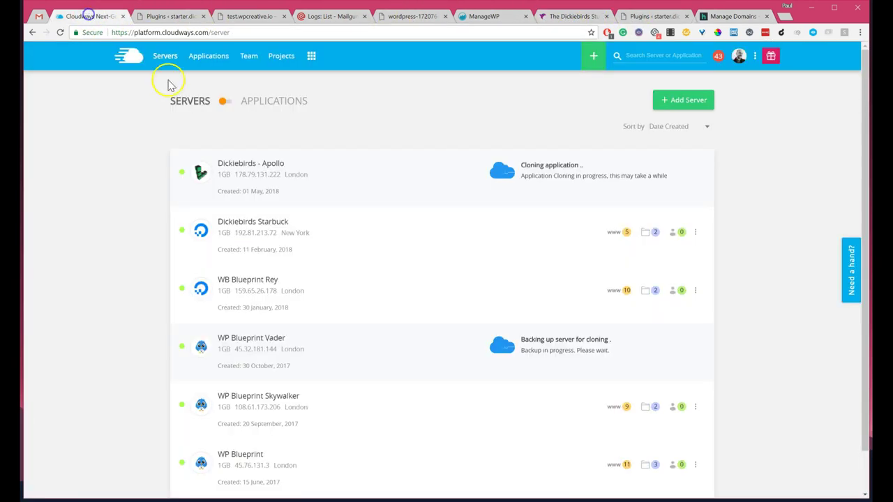
drag(282, 175, 236, 175)
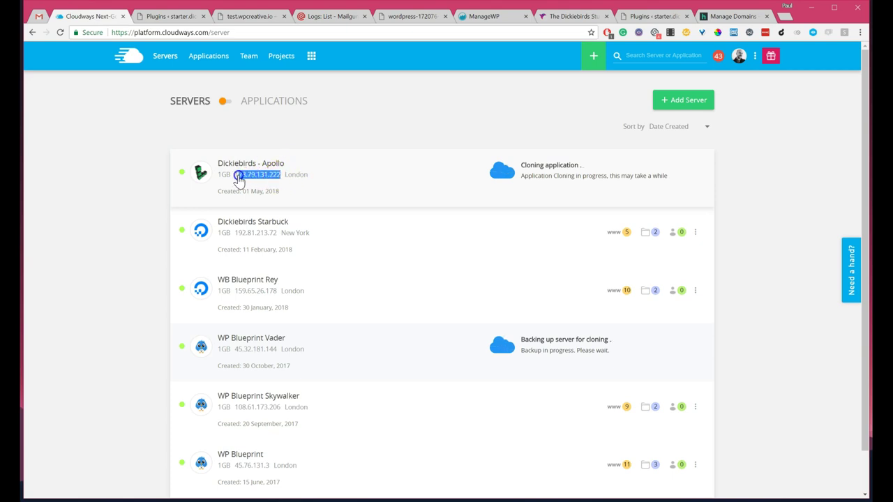
right_click(242, 179)
click(267, 182)
click(736, 15)
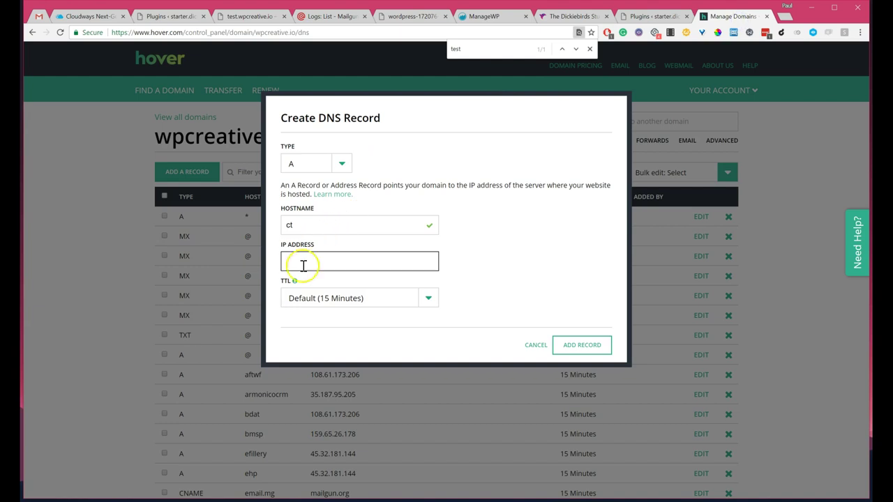
key(ctrl+v)
click(582, 345)
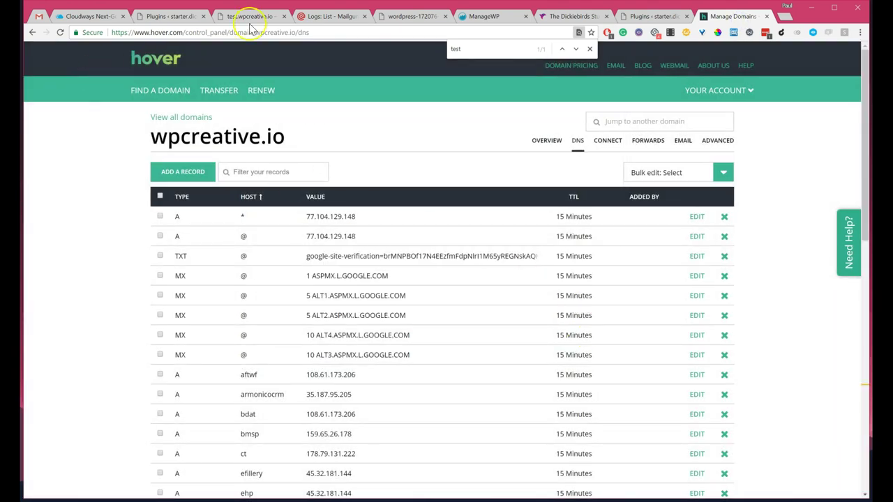
click(89, 15)
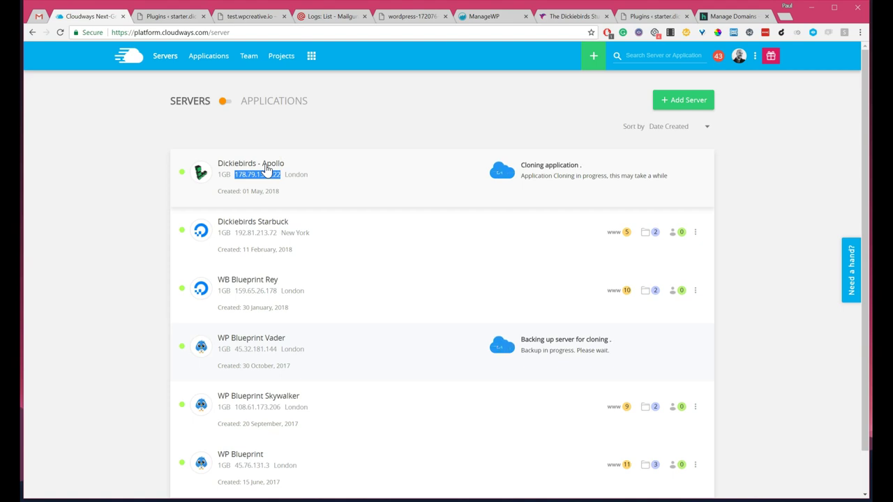
scroll(307, 245, down, 1)
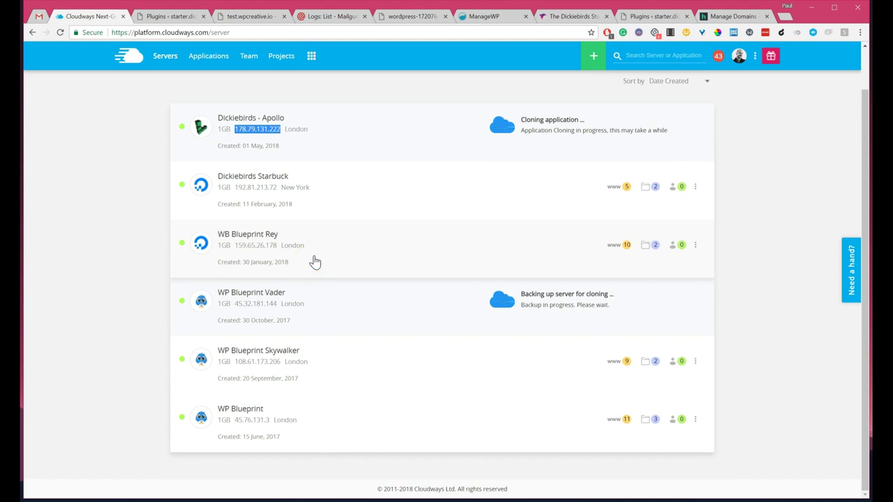
scroll(315, 261, up, 1)
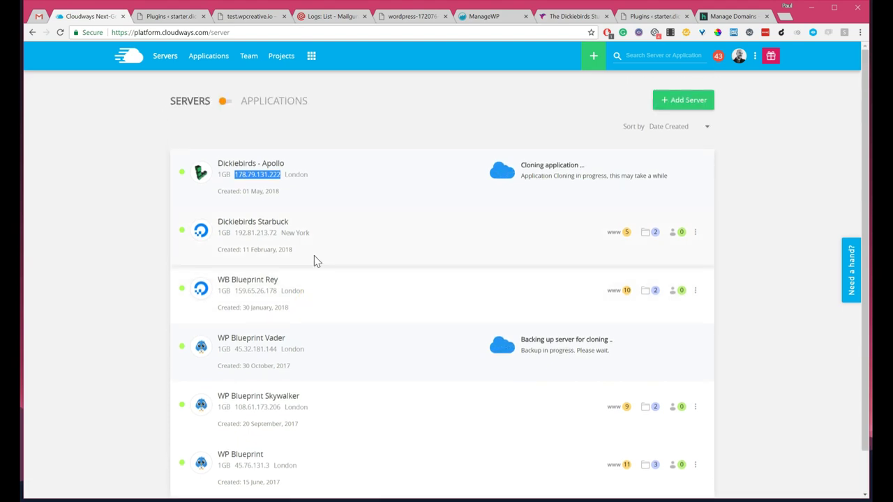
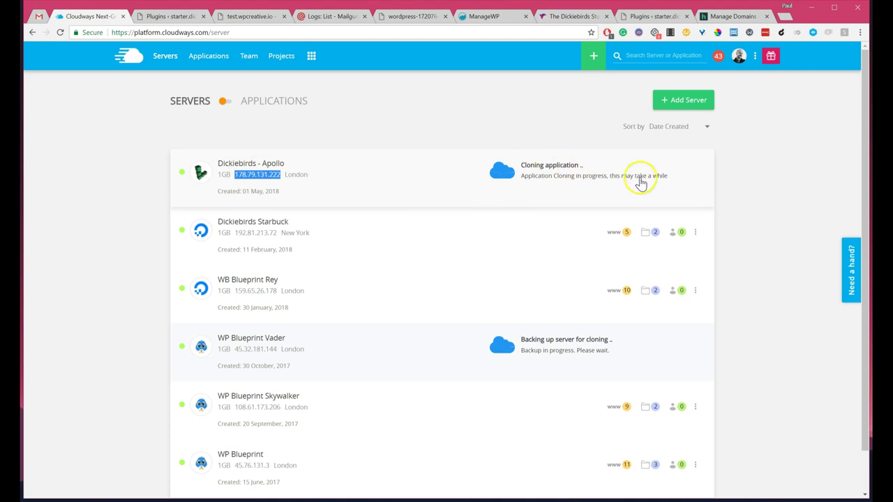
Step: Wait for cloning on Dickiebirds - Apollo to finish until it lists 2 applications
click(753, 181)
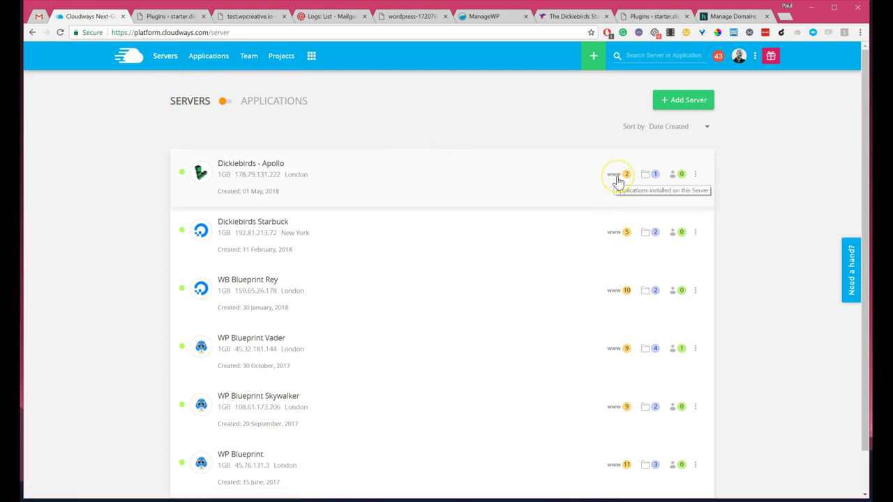
Step: Add Cloned-Starter Dickiebirds to the Development project and save the project
click(283, 57)
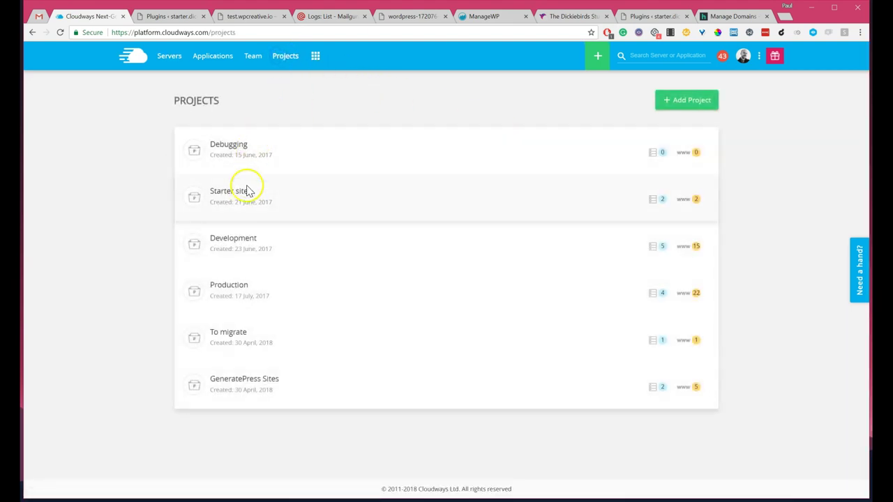
click(240, 244)
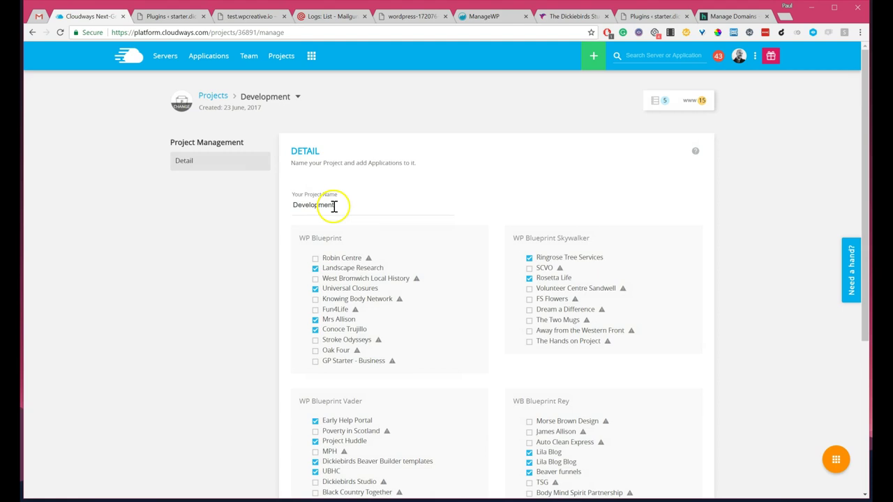
scroll(339, 207, down, 5)
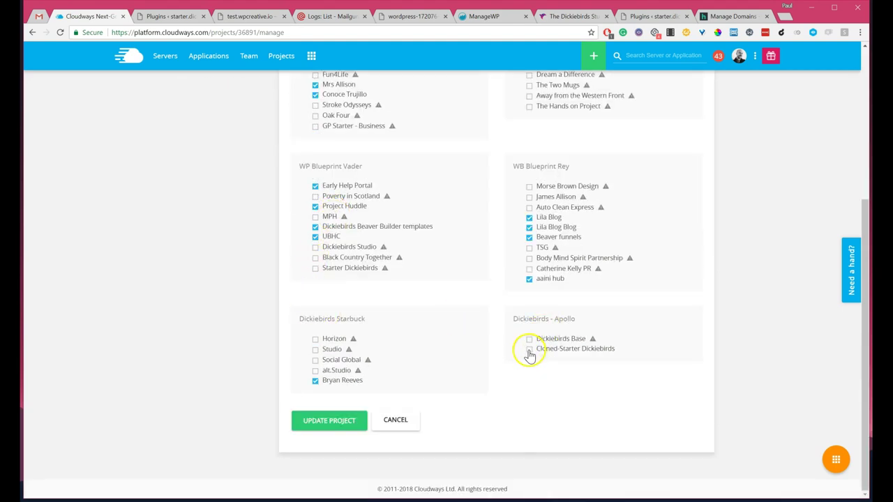
click(529, 349)
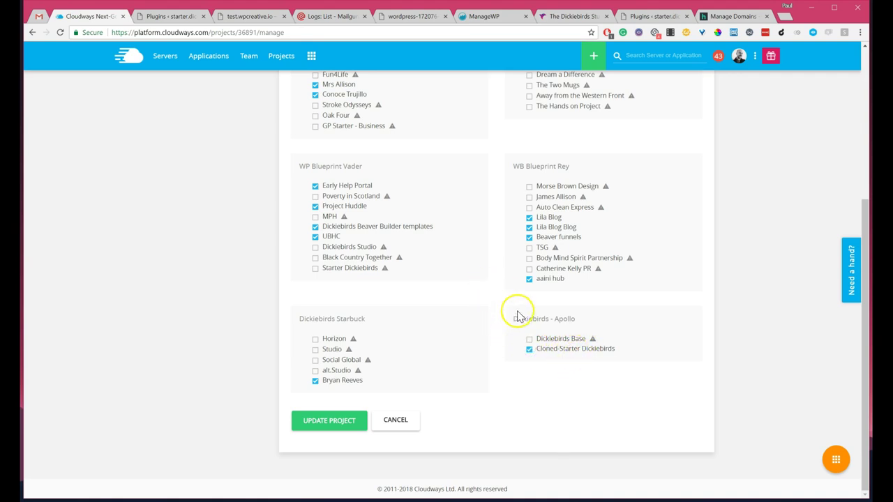
scroll(544, 300, up, 4)
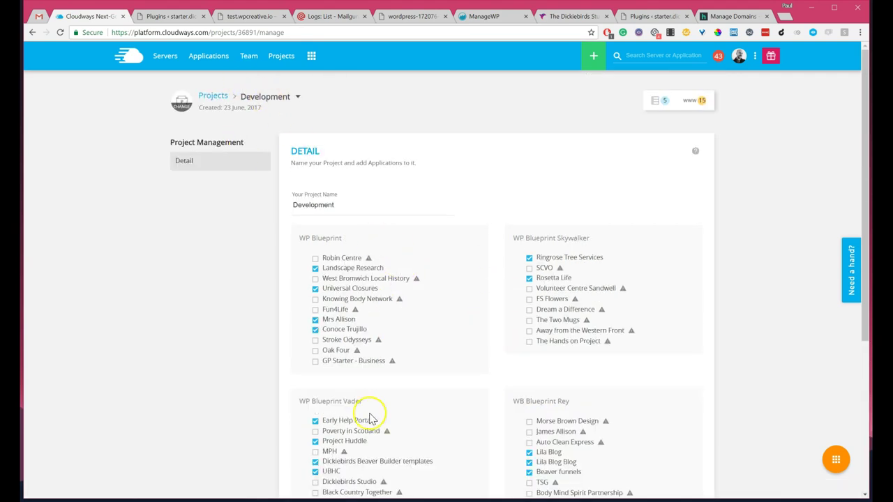
scroll(368, 419, down, 3)
click(331, 422)
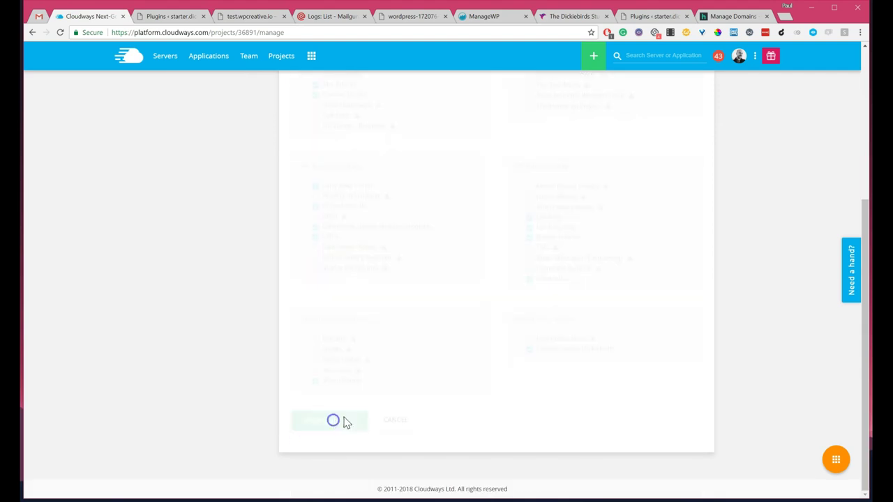
Step: Return through the projects list to the Cloudways servers list
scroll(293, 264, up, 3)
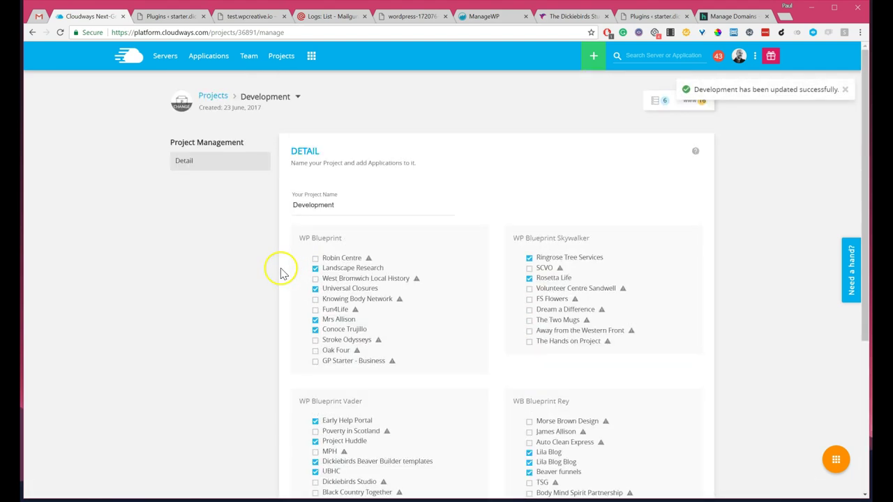
scroll(295, 259, down, 3)
scroll(386, 305, up, 2)
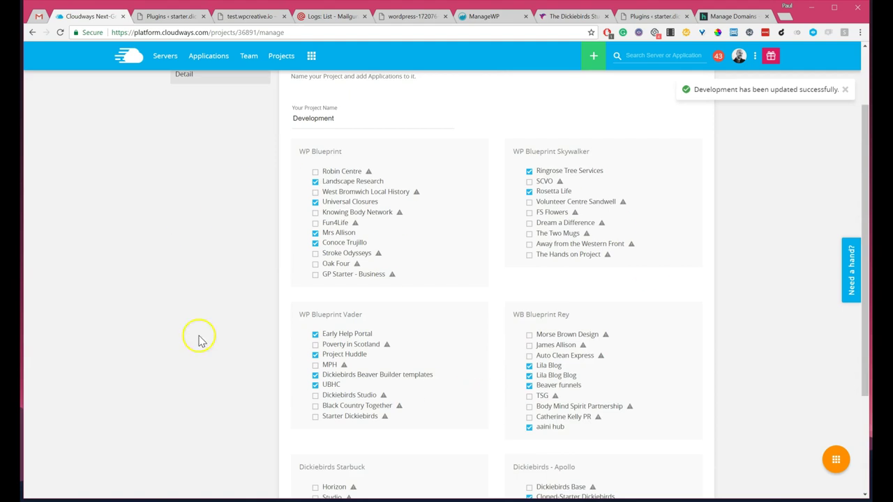
scroll(402, 271, up, 2)
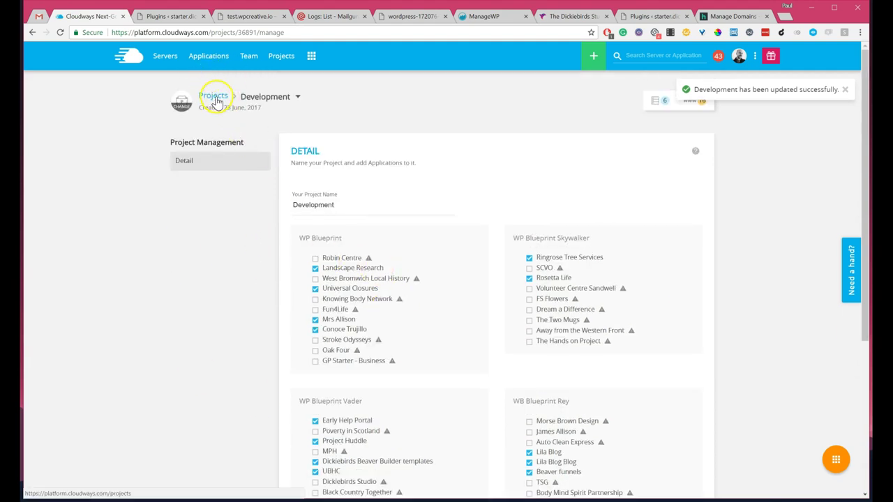
click(274, 97)
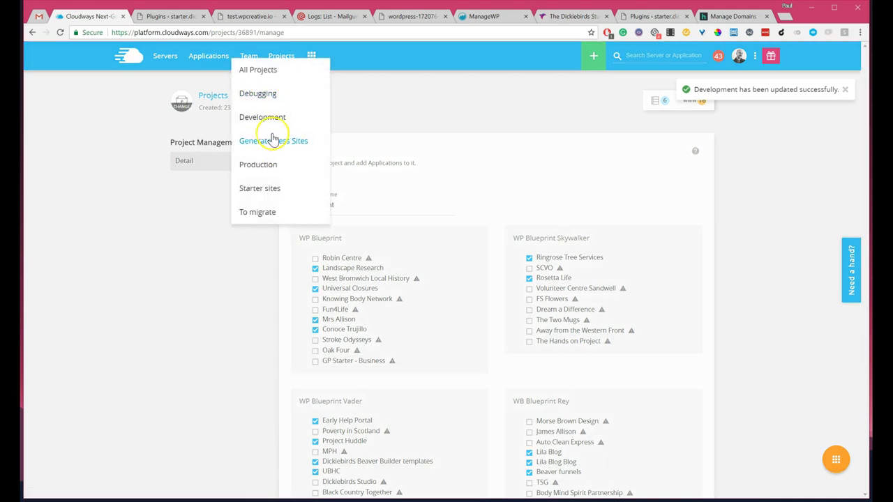
click(166, 58)
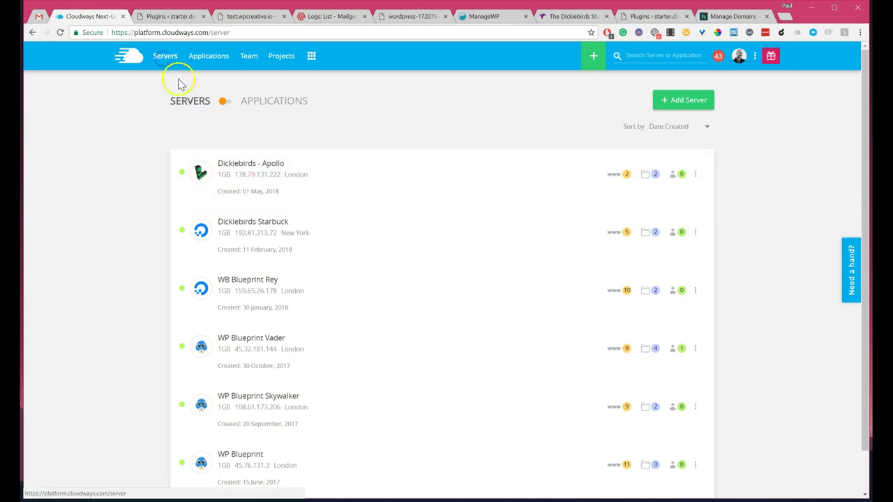
Step: On Dickiebirds - Apollo's Vertical Scaling, preview larger sizes like 24GB, then leave it at 1GB ($12.00/month)
click(252, 168)
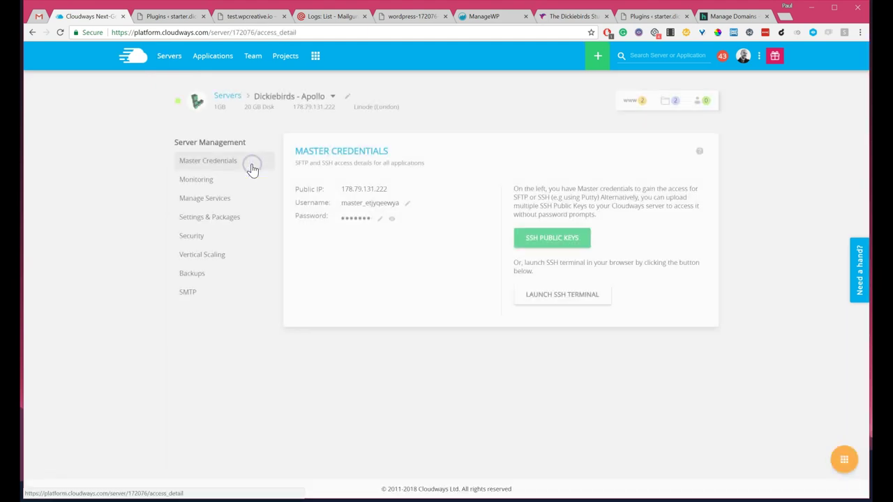
click(207, 259)
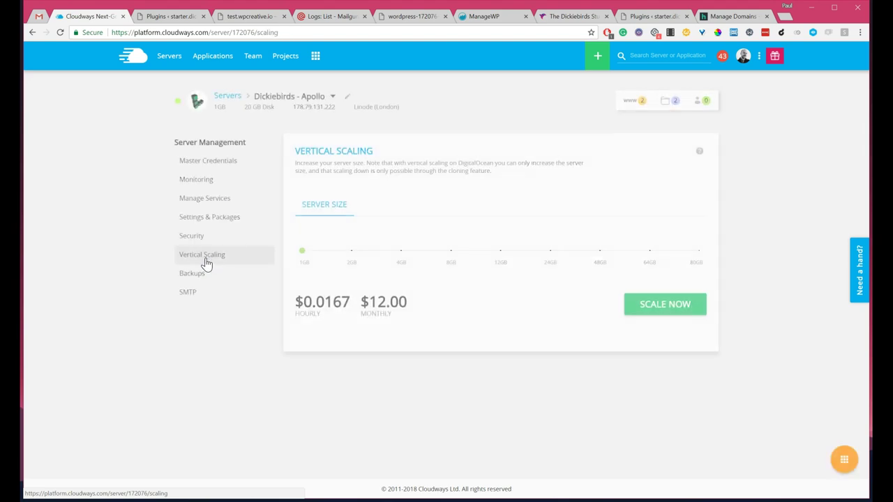
click(303, 253)
drag(312, 255, 726, 271)
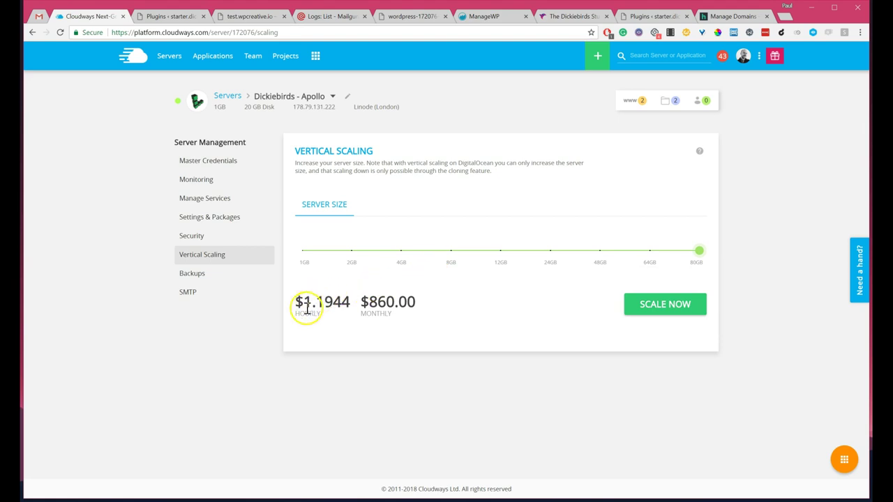
drag(701, 252, 303, 257)
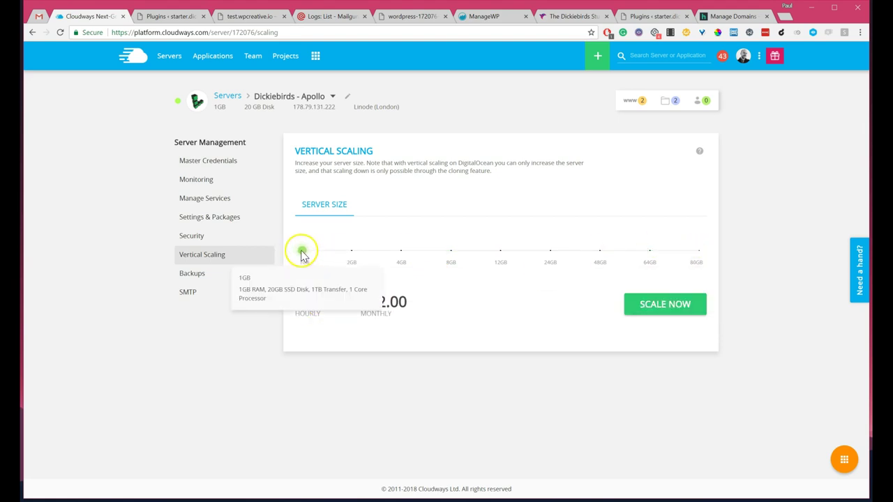
click(301, 254)
drag(301, 254, 551, 257)
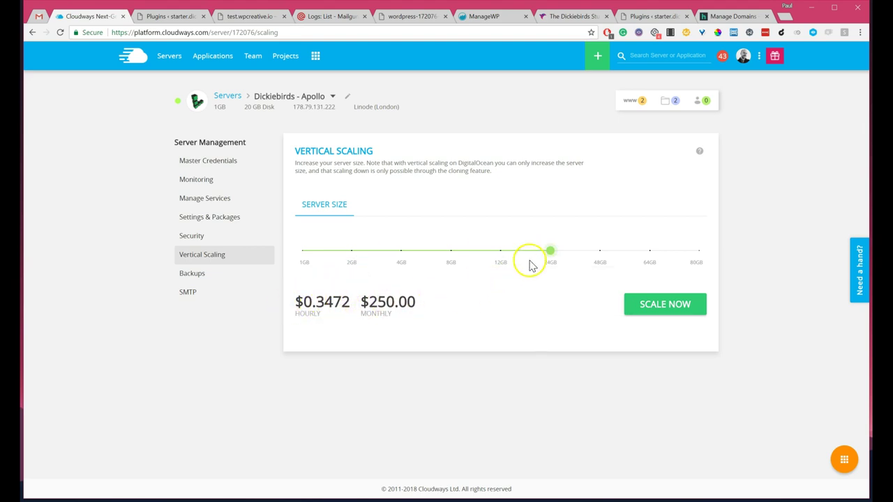
mouse_move(554, 256)
drag(554, 256, 303, 257)
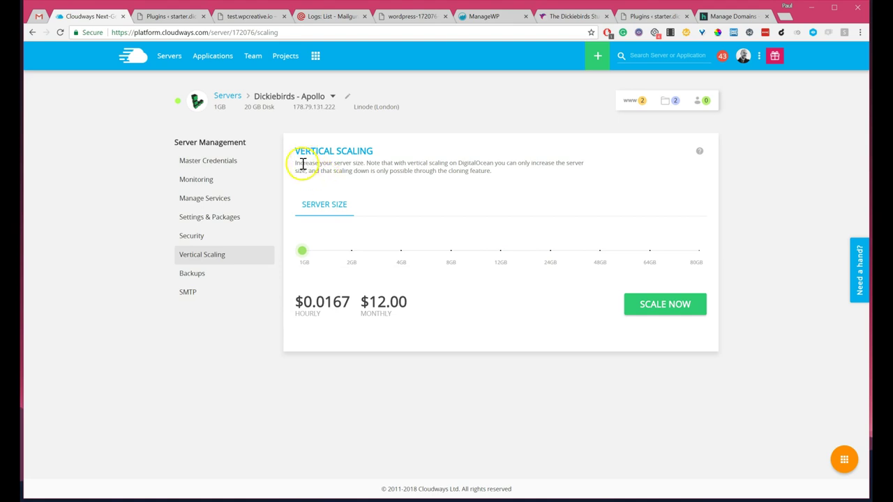
Step: Check Apollo's master credentials, then open the Cloned-Starter Dickiebirds application
click(201, 163)
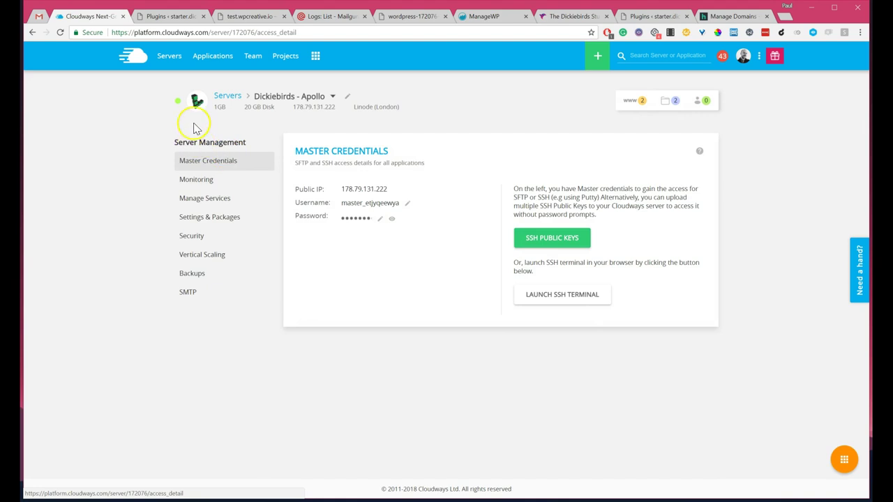
click(227, 97)
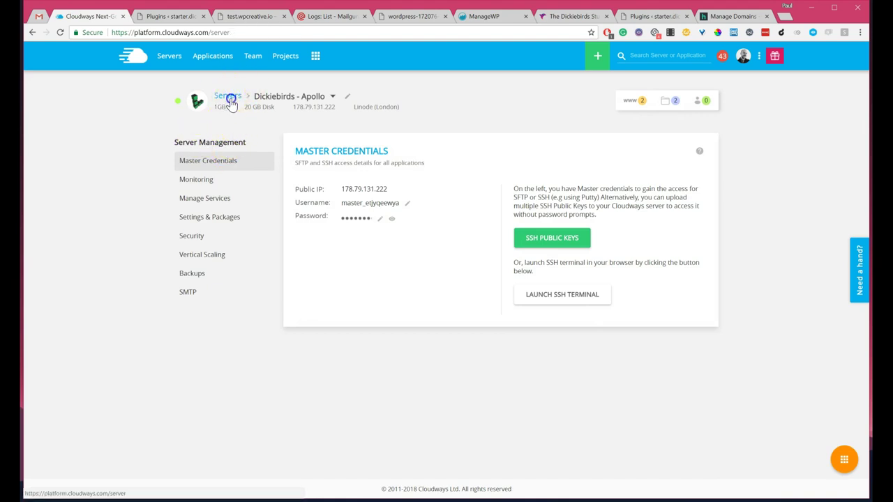
click(617, 176)
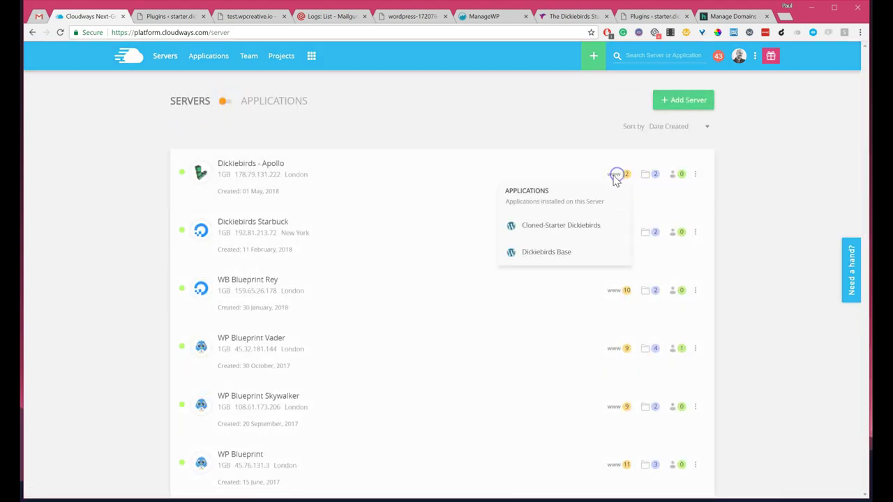
click(556, 226)
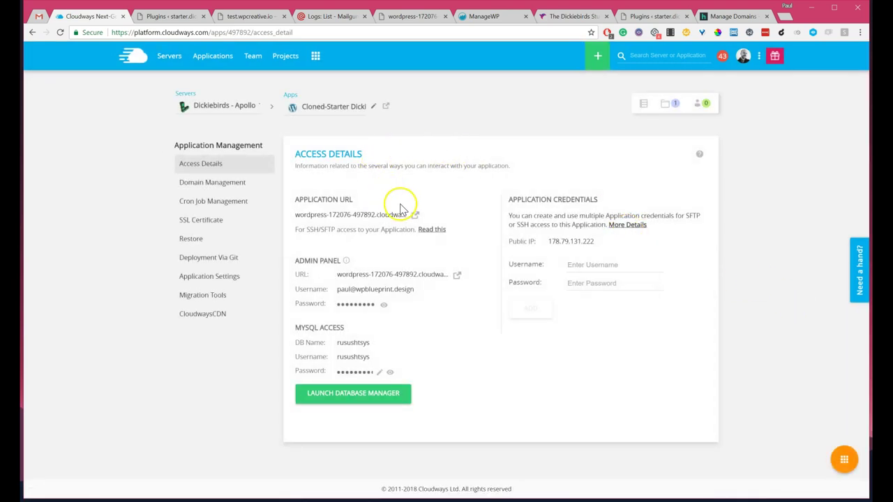
Step: Rename the cloned application to 'CT Dev'
click(375, 110)
triple_click(345, 99)
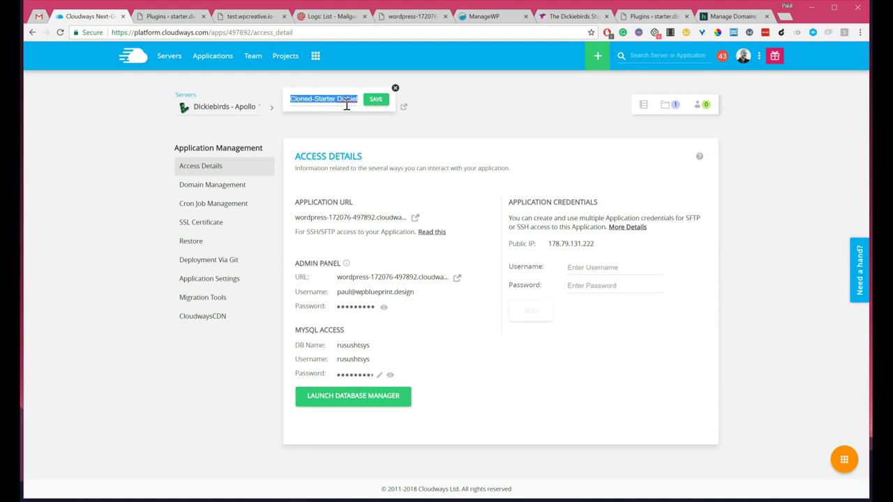
text(CT)
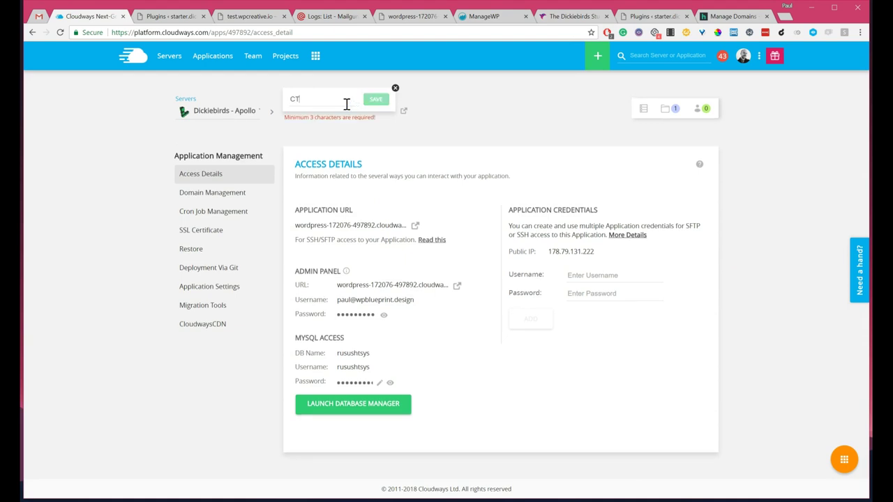
click(312, 98)
text(Dev)
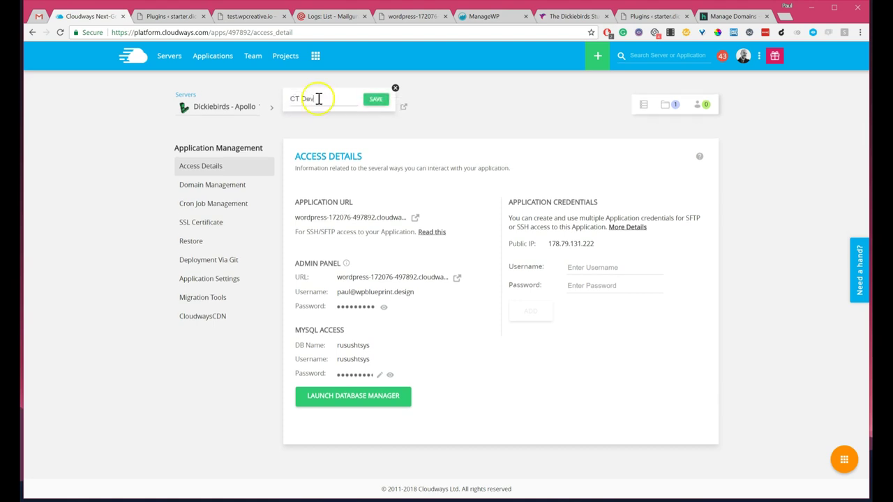
click(369, 99)
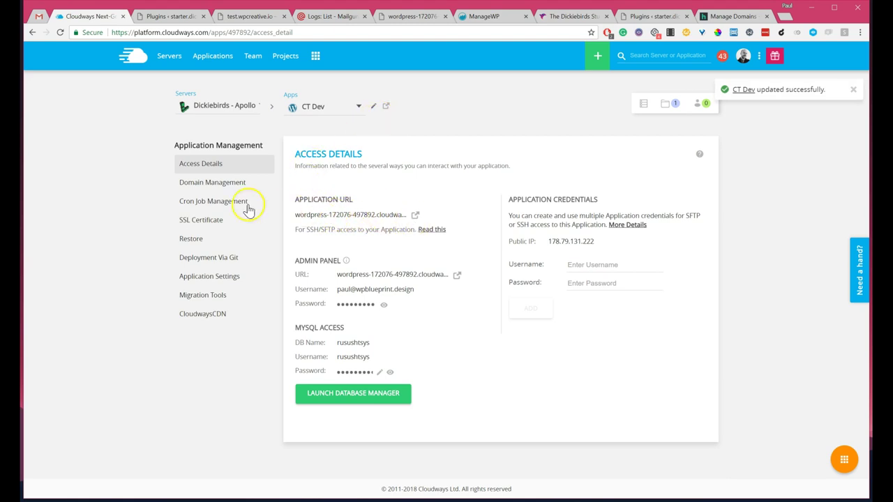
Step: Set CT Dev's primary domain to ct.wpcreative.io and save the change
click(217, 183)
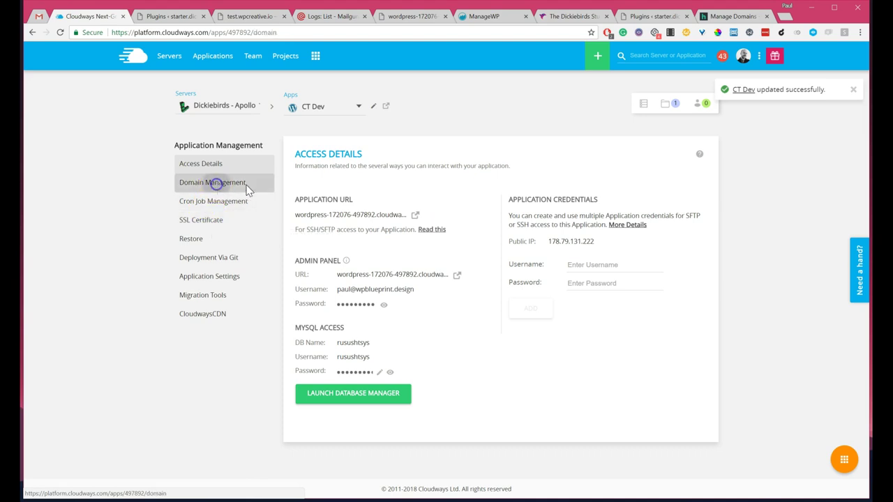
click(345, 218)
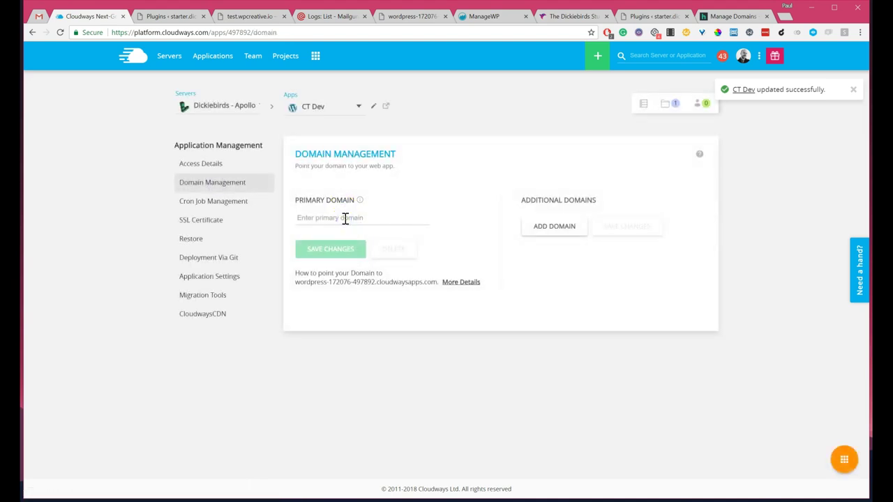
text(ct.wp)
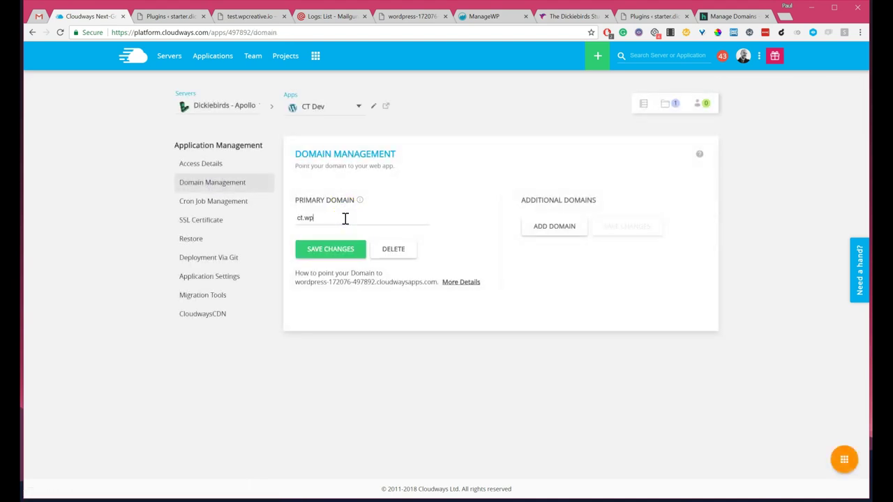
text(creative.io)
click(325, 255)
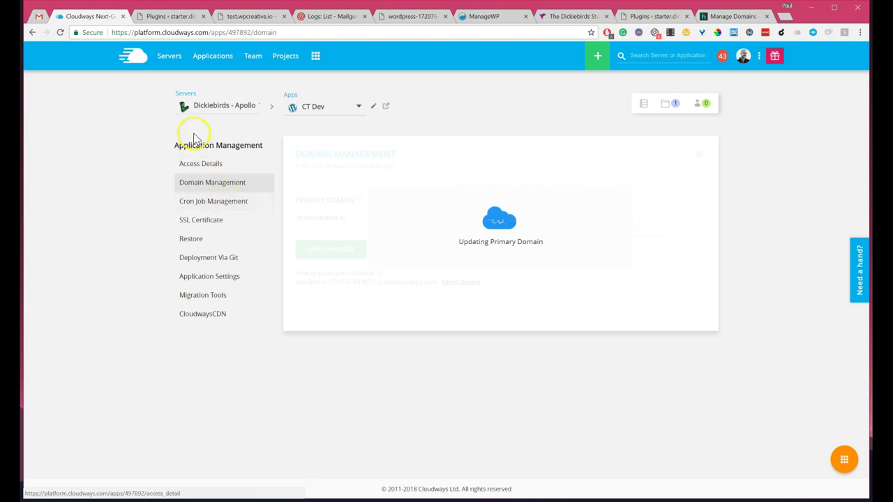
click(204, 220)
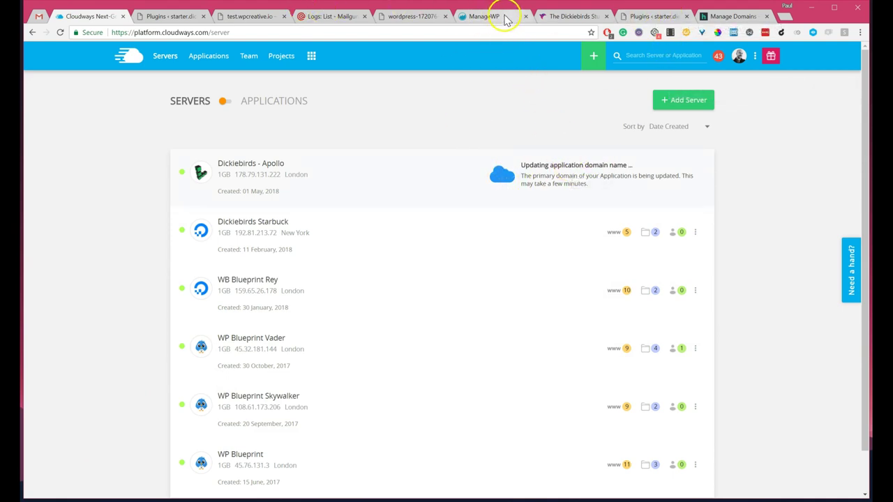
Step: Find and review the starter.dickiebirds.studio dashboard in ManageWP, then return to Cloudways
click(489, 16)
scroll(460, 279, down, 10)
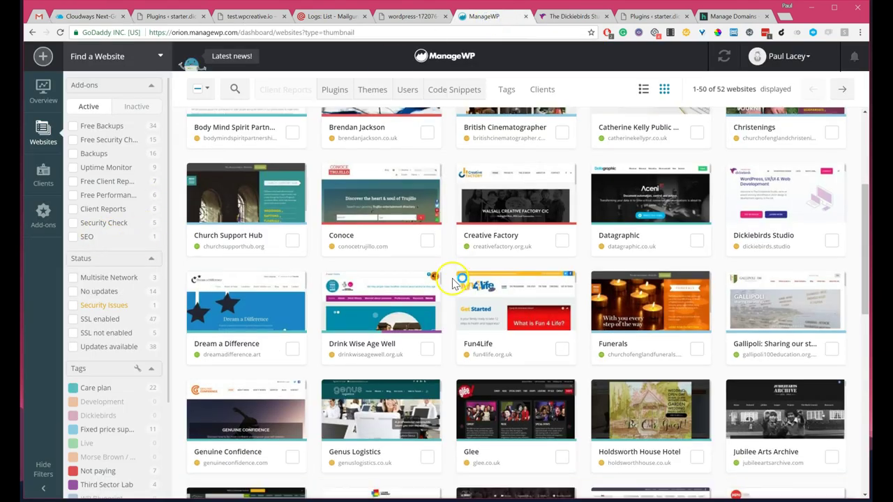
key(ctrl+f)
text(si)
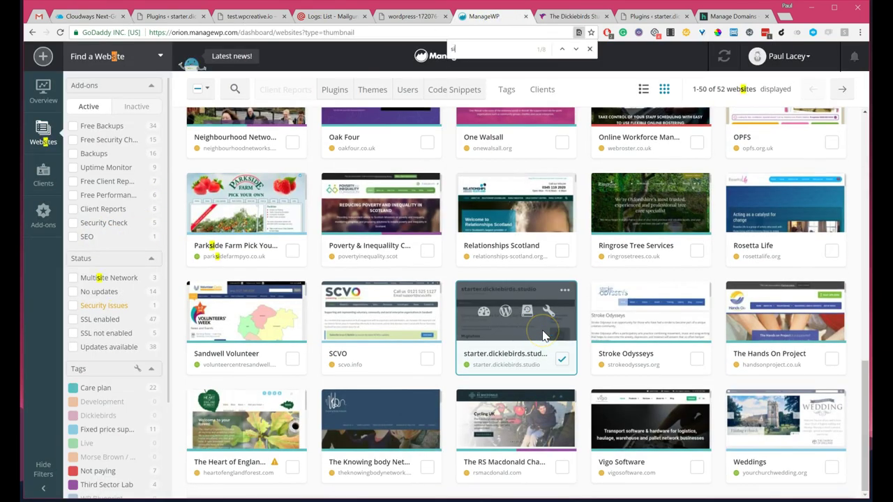
text(dcikie)
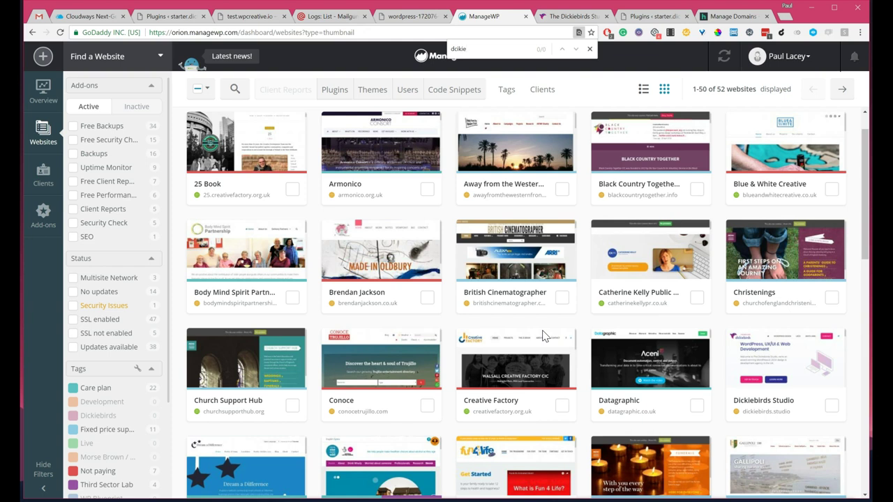
key(BackSpace)
text(i)
scroll(551, 377, down, 10)
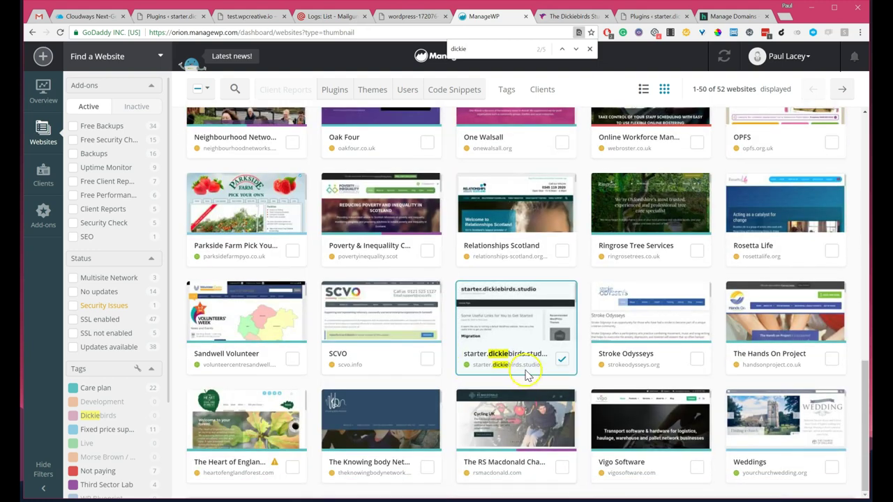
click(517, 354)
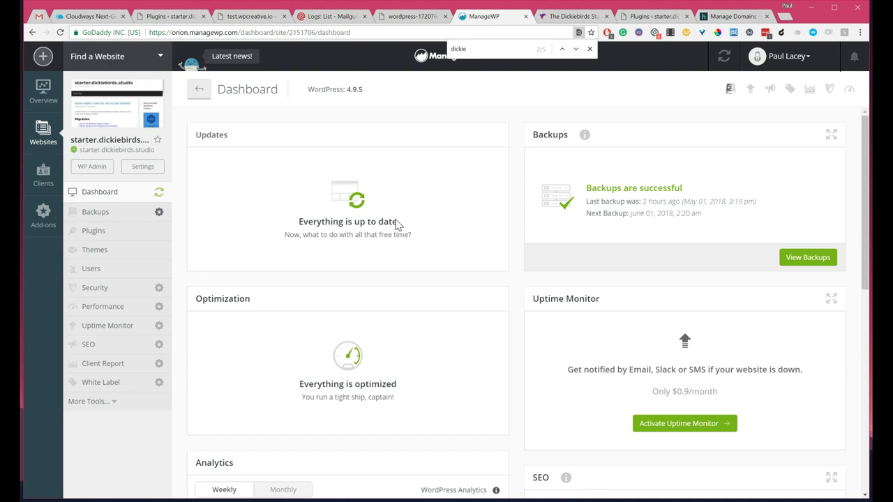
click(589, 49)
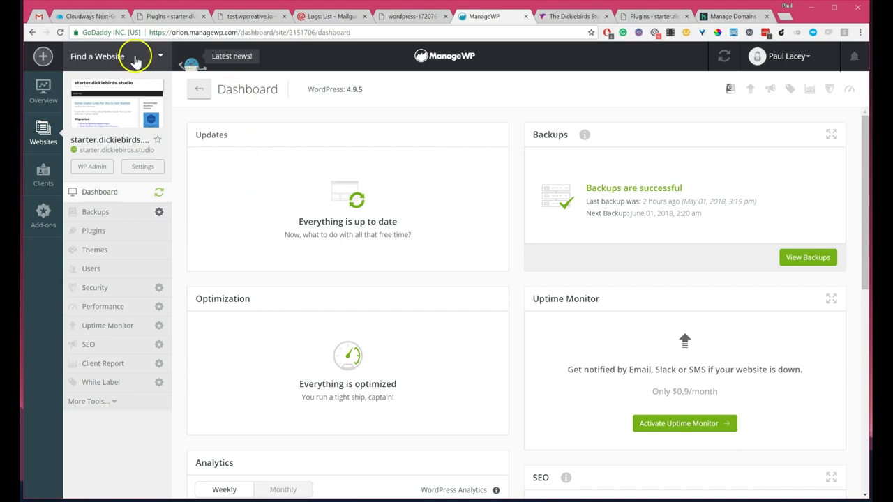
click(81, 19)
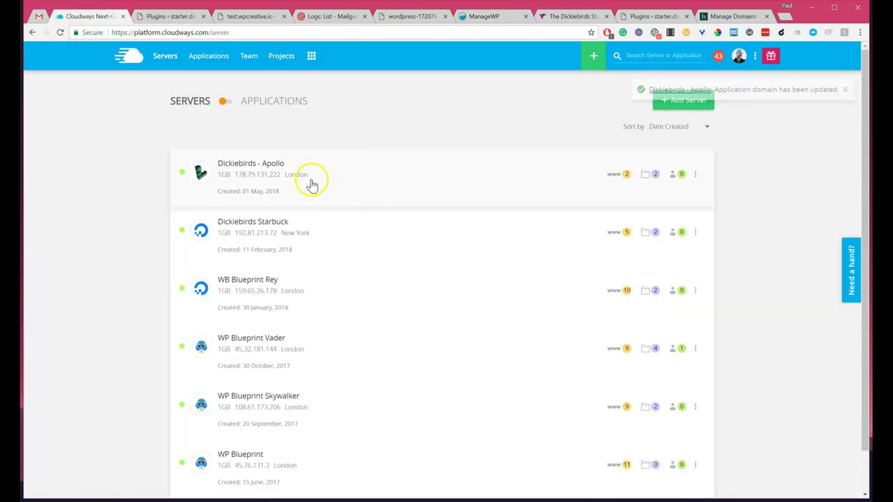
Step: Open the CT Dev application from the Applications list on Dickiebirds - Apollo
click(257, 168)
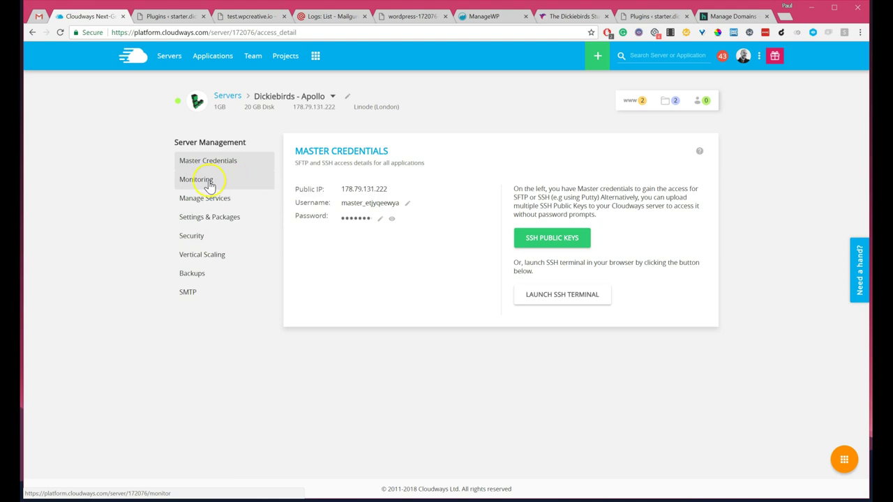
click(202, 57)
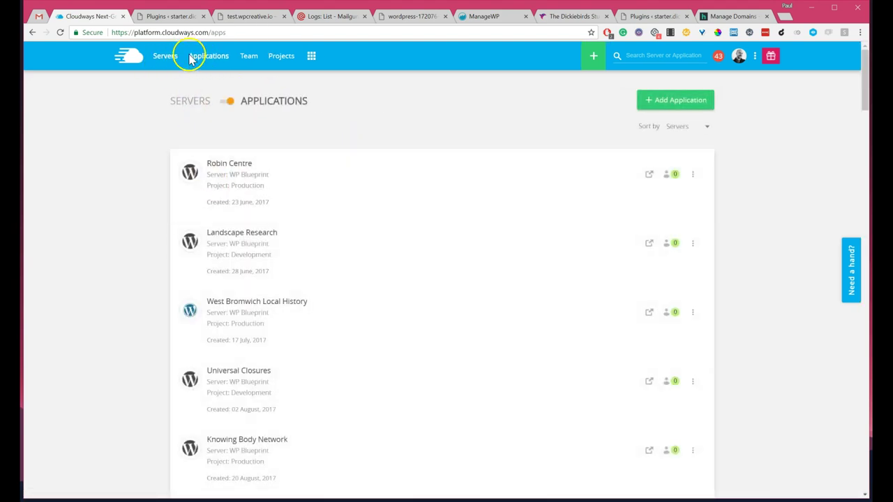
scroll(412, 253, down, 20)
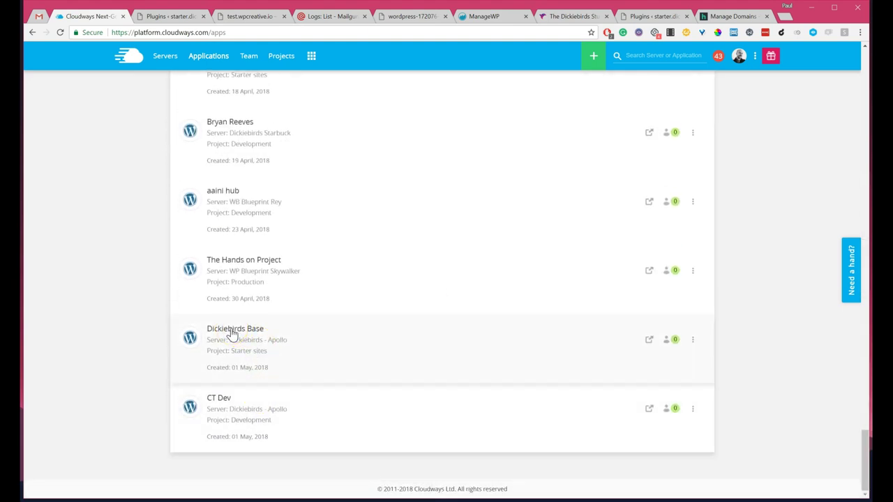
click(225, 398)
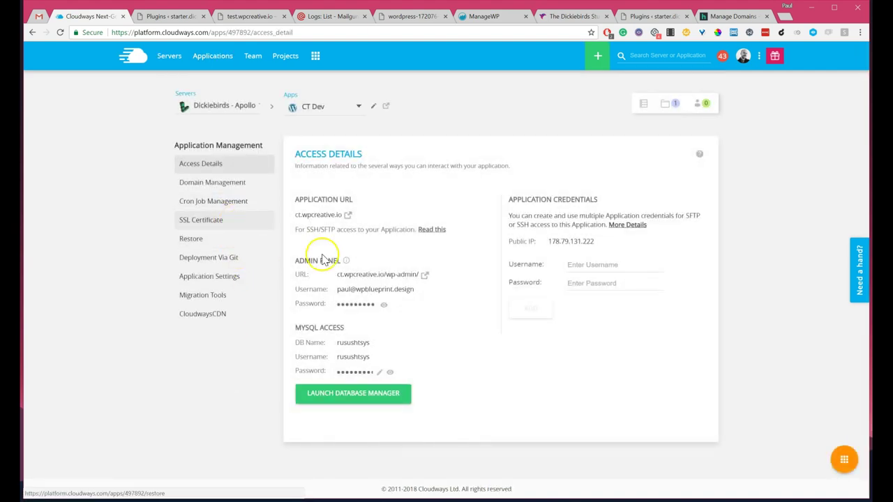
Step: Install a Let's Encrypt certificate for ct.wpcreative.io on CT Dev using the owner's contact e-mail
click(207, 189)
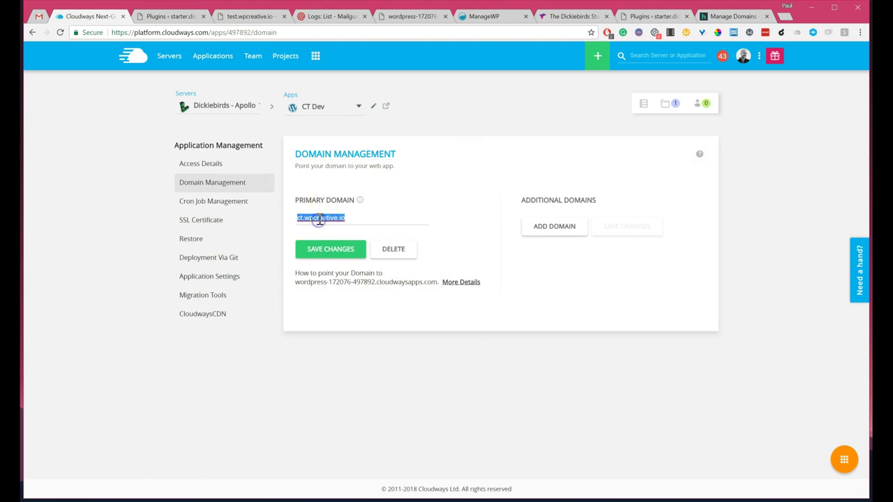
click(204, 220)
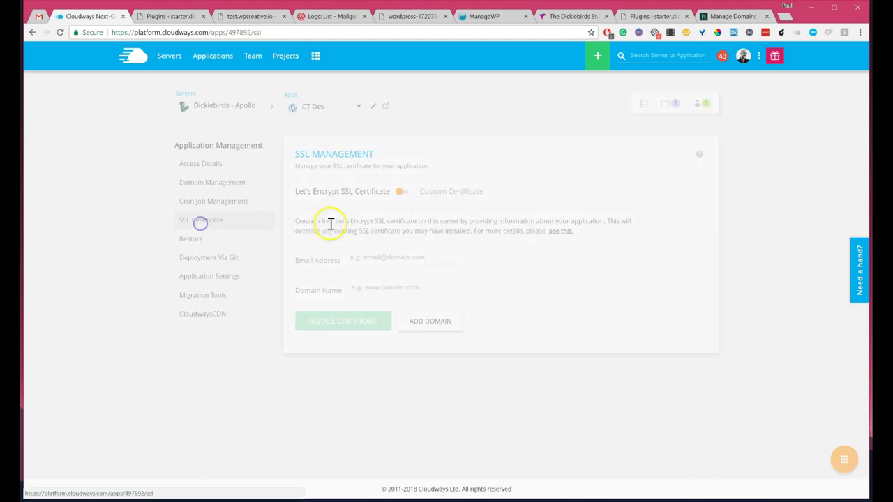
click(391, 257)
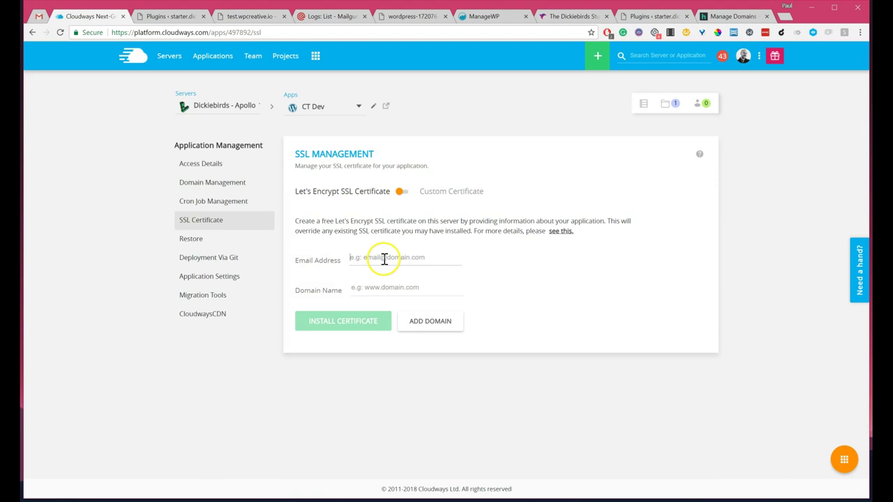
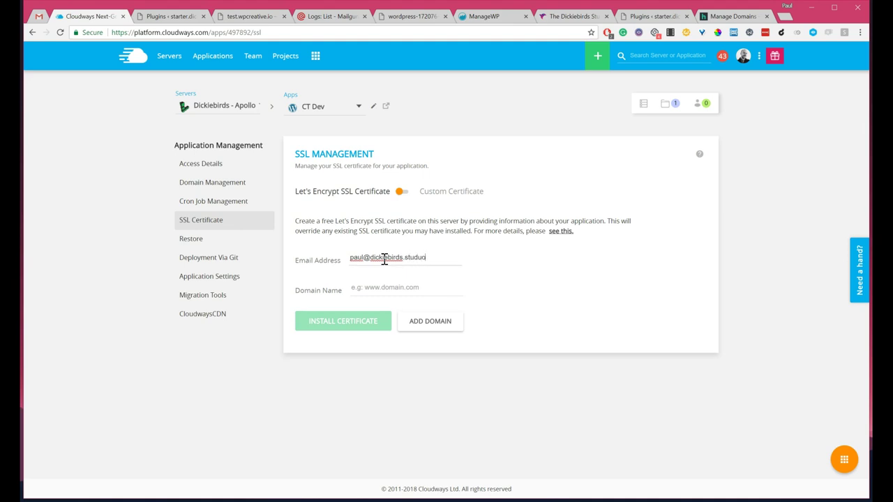
key(Tab)
text(ct.wpcreative.io)
click(350, 320)
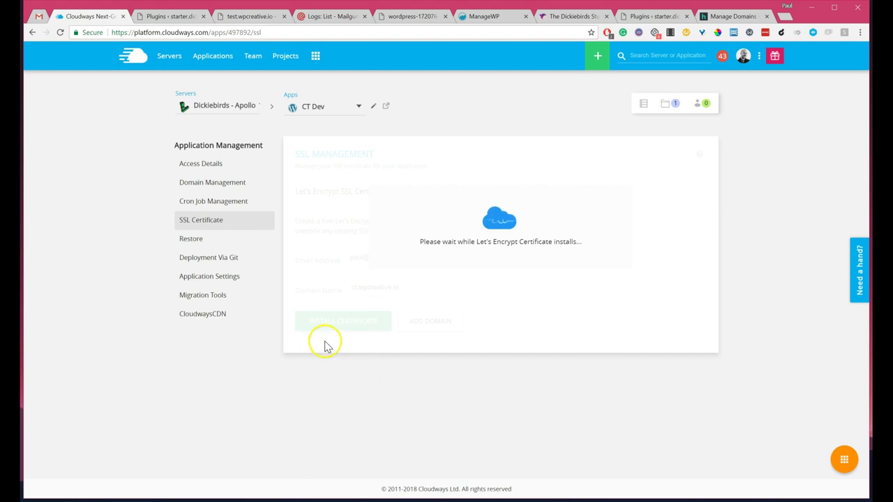
Step: Visit the starter.dickiebirds.studio front page from its WordPress admin, then go back to Cloudways
click(171, 16)
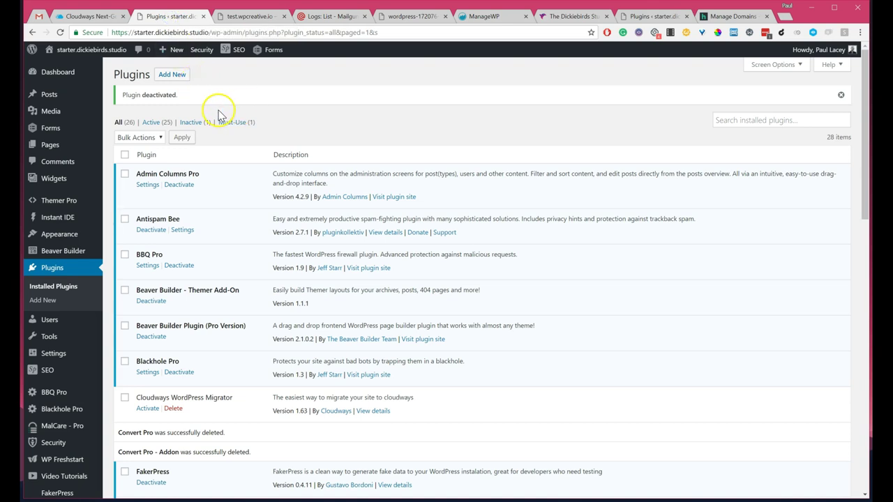
scroll(269, 186, down, 10)
scroll(269, 195, up, 10)
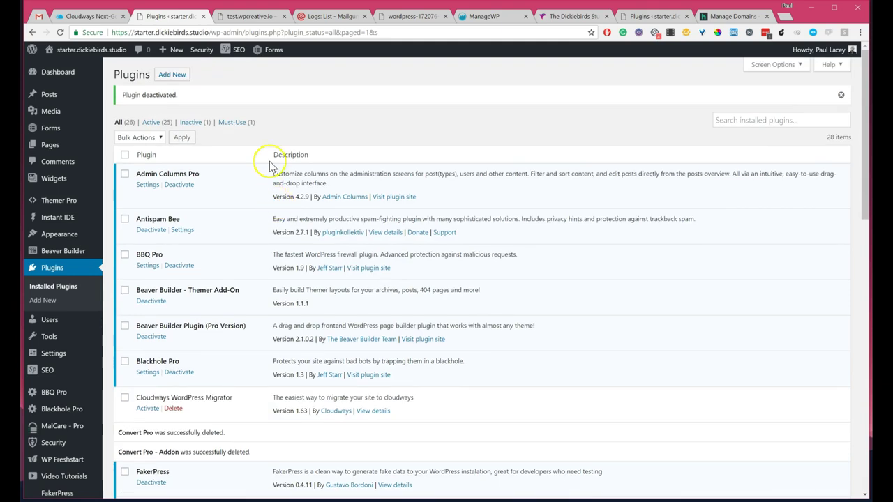
click(78, 53)
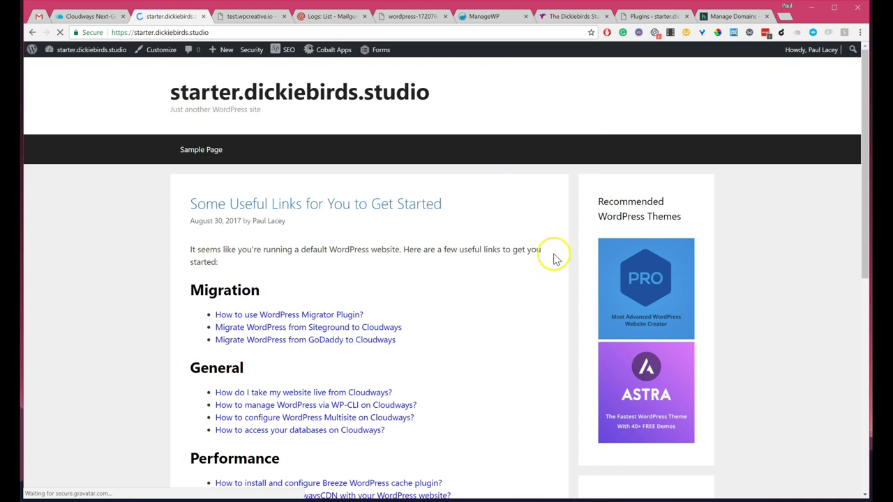
scroll(454, 300, down, 5)
scroll(412, 285, up, 5)
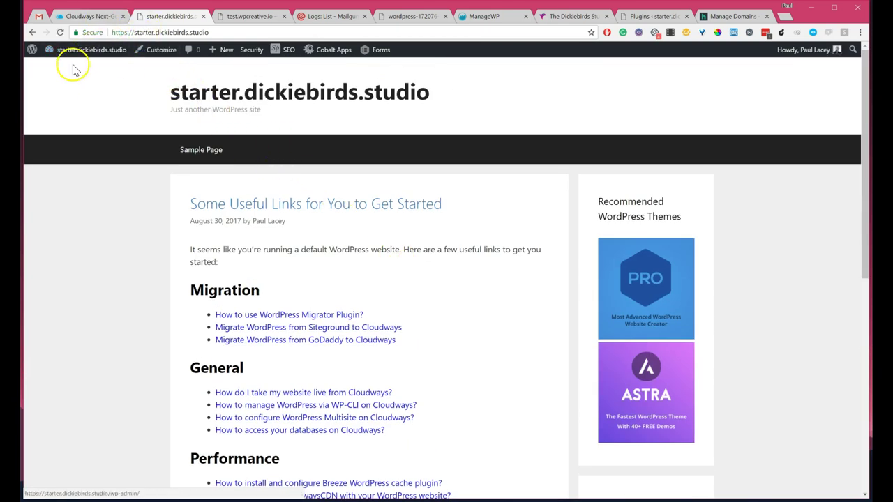
click(89, 17)
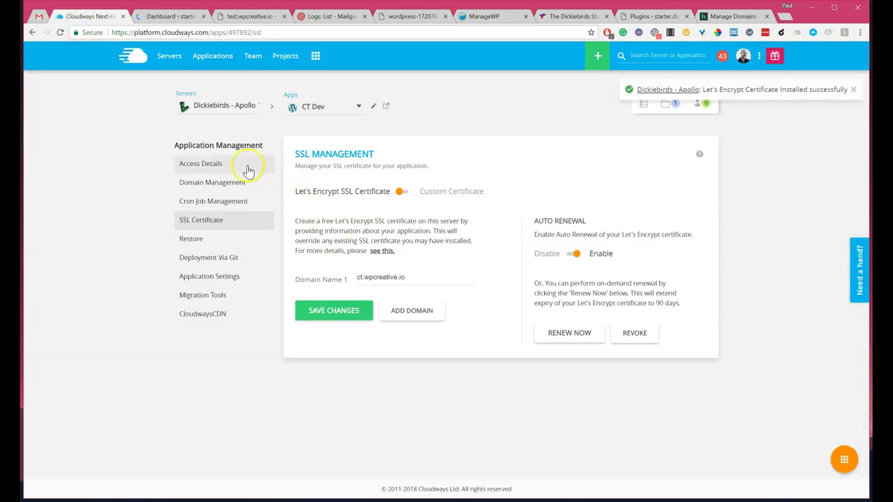
click(213, 183)
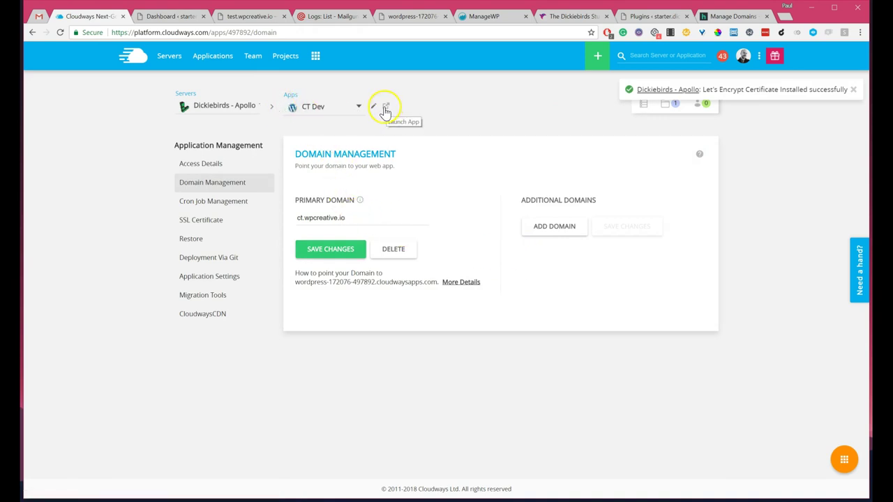
click(386, 111)
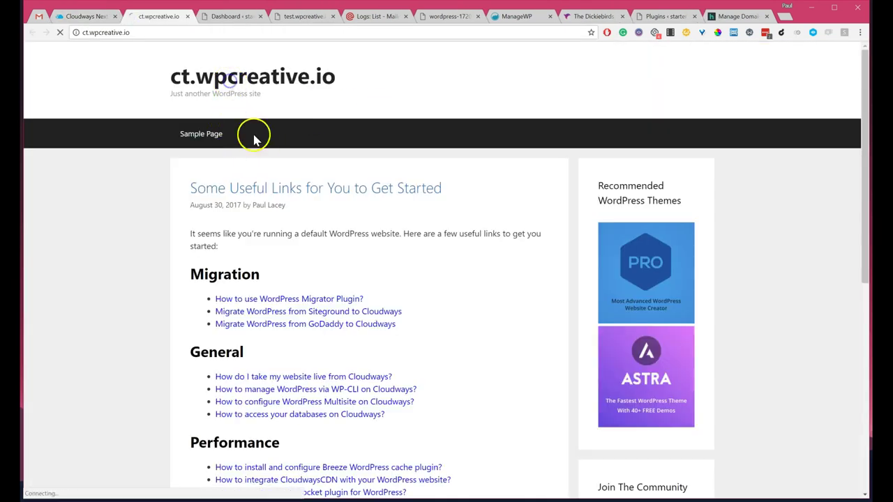
click(202, 133)
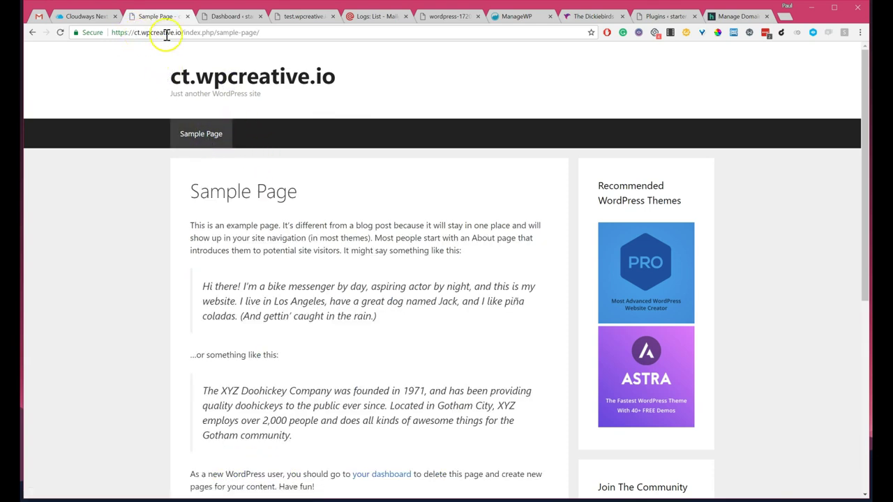
click(240, 76)
click(281, 33)
click(279, 32)
text(/wp-adm)
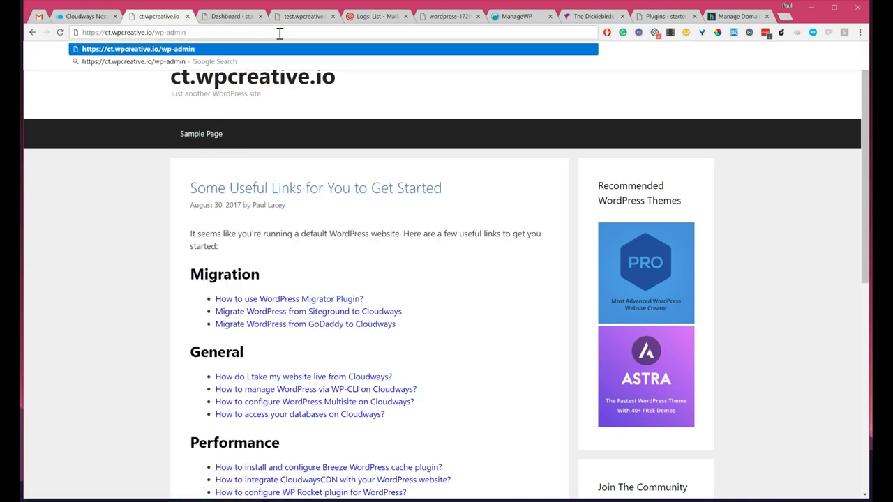
key(Return)
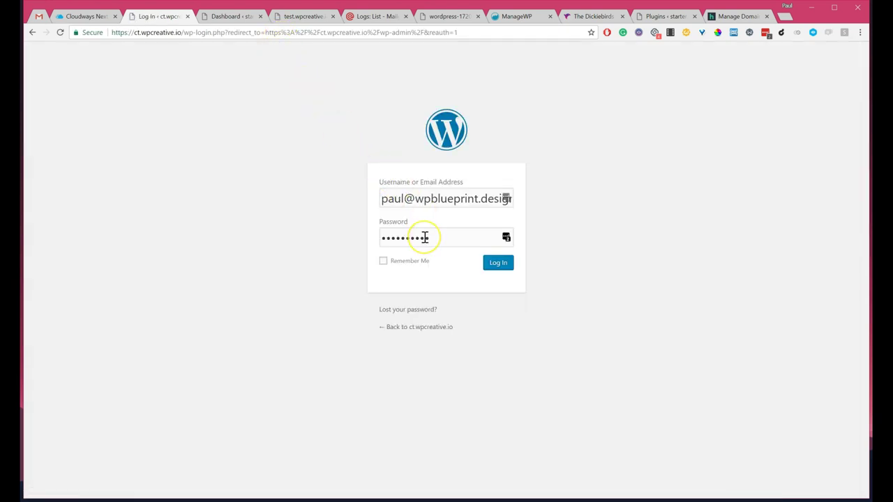
Step: In Cloudways, open the CT Dev application's access details from the applications list
click(95, 16)
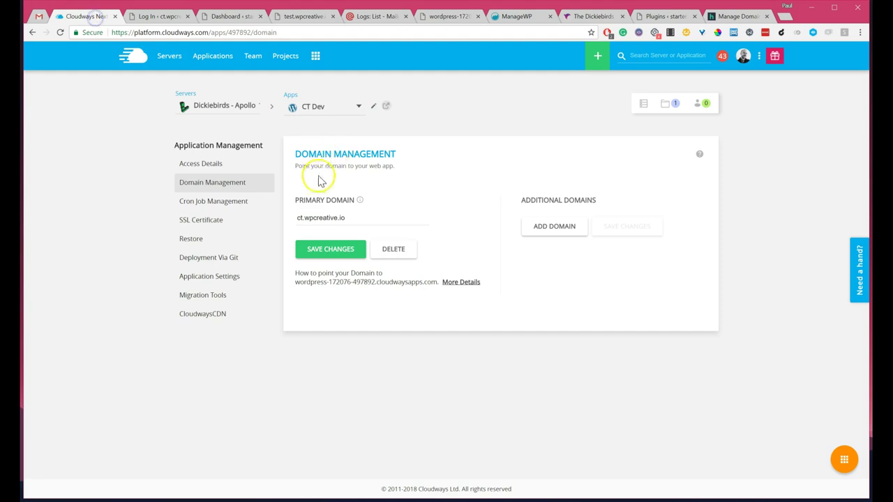
click(220, 59)
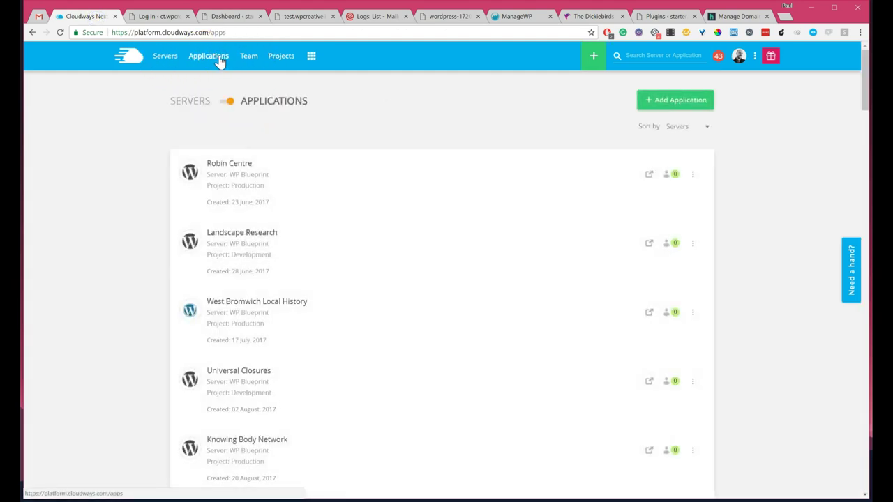
scroll(315, 251, down, 20)
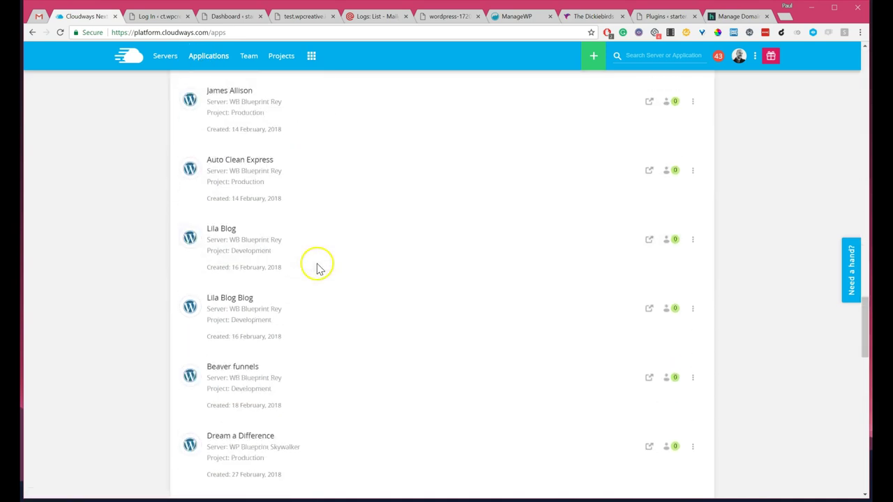
click(225, 400)
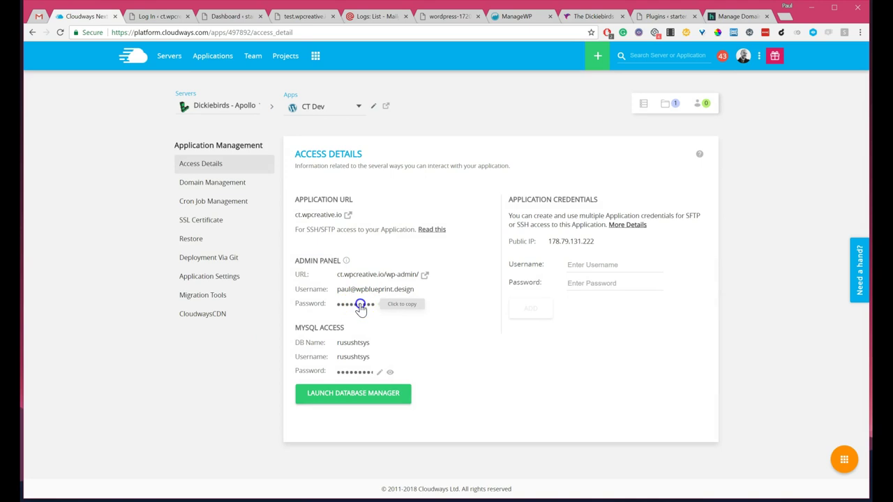
Step: Paste the copied admin password into the WordPress login and sign in
click(156, 17)
click(415, 240)
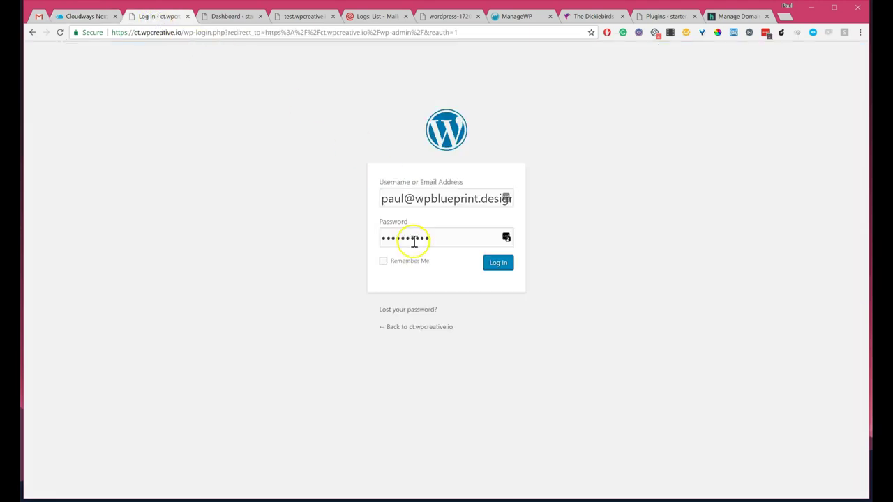
key(ctrl+a)
key(ctrl+v)
click(498, 264)
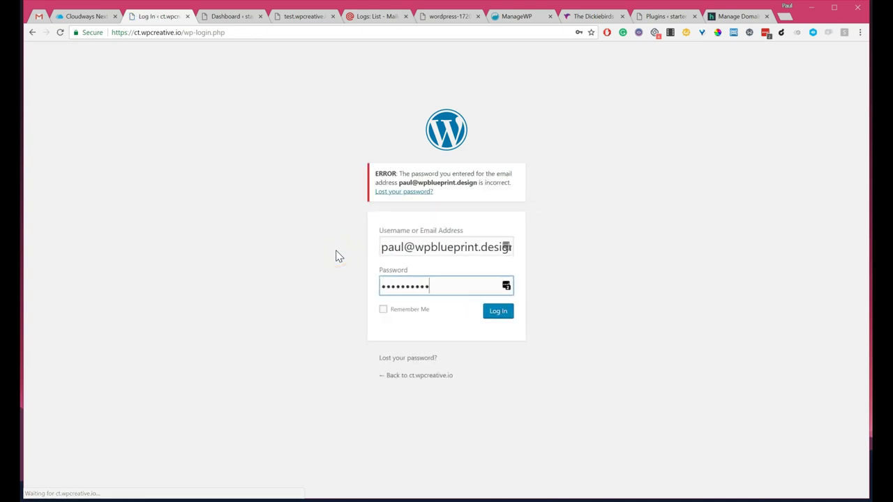
Step: Back in Cloudways, switch to the Dickiebirds Base app's details, then the servers list
click(96, 17)
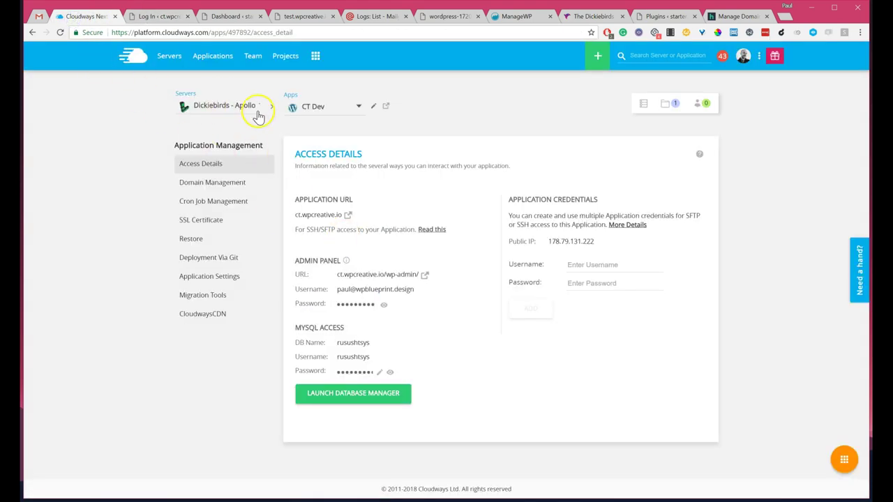
click(317, 106)
click(329, 129)
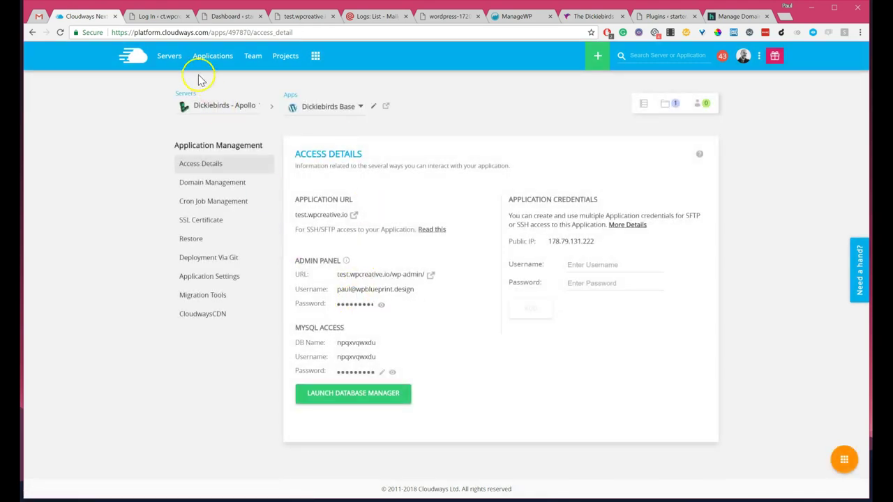
click(167, 57)
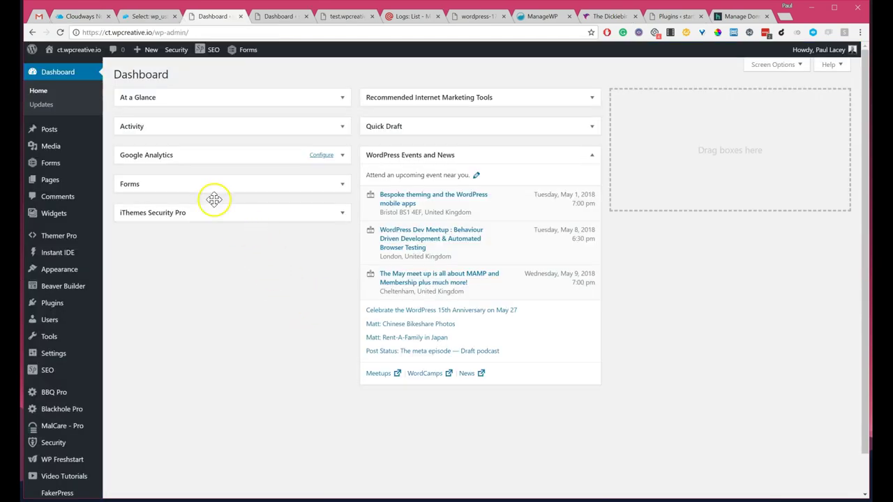
Step: Reload the WordPress dashboard and open Pages > All Pages, listing only Sample Page
key(Return)
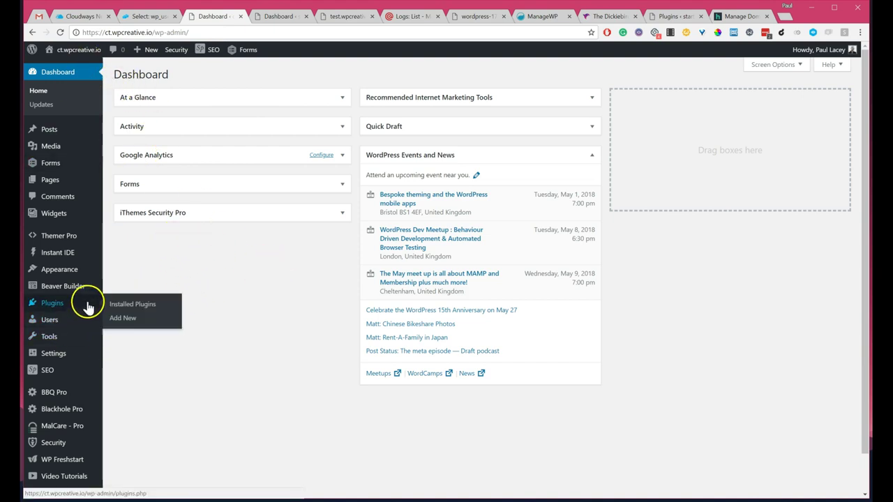
mouse_move(63, 289)
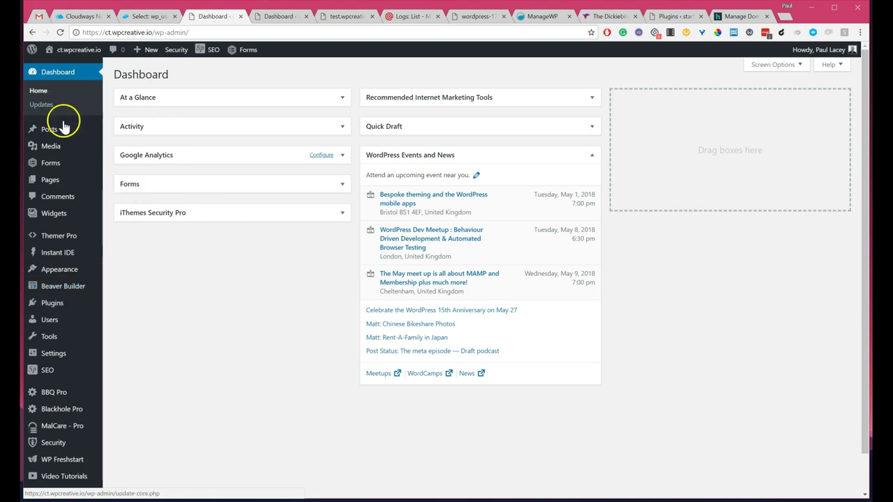
mouse_move(69, 185)
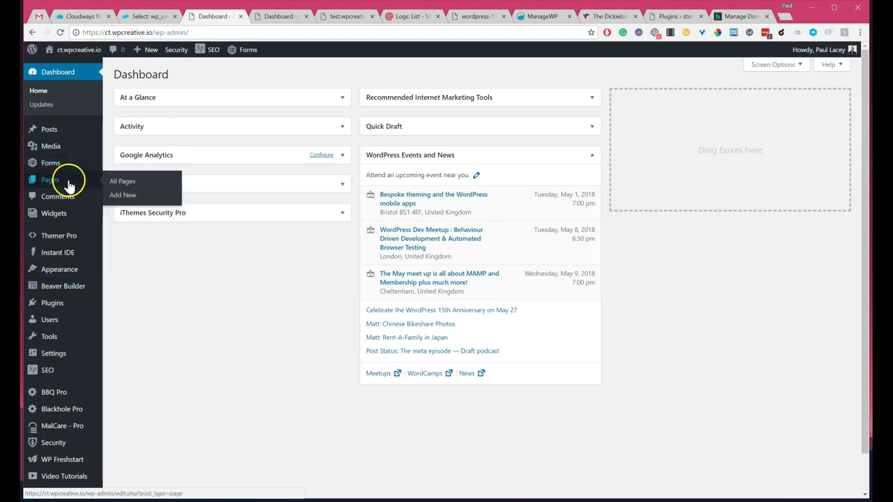
click(124, 183)
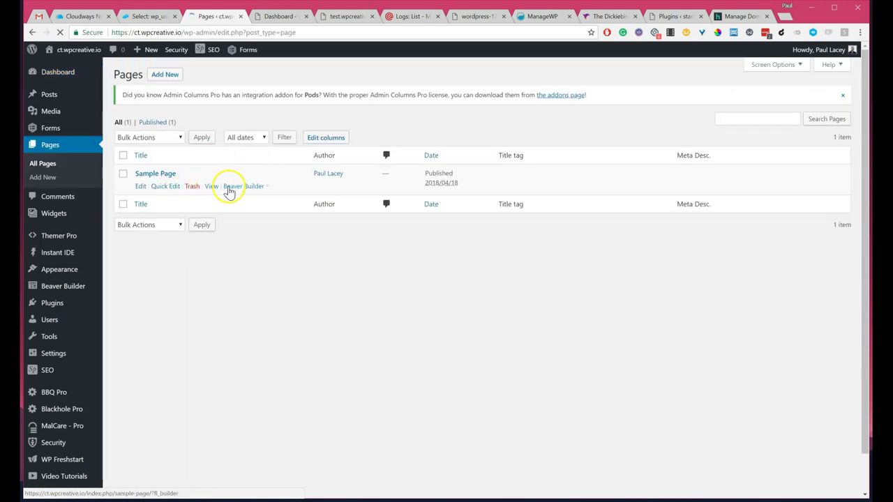
Step: Open the Sample Page in Beaver Builder and dismiss the welcome message and text settings
click(234, 186)
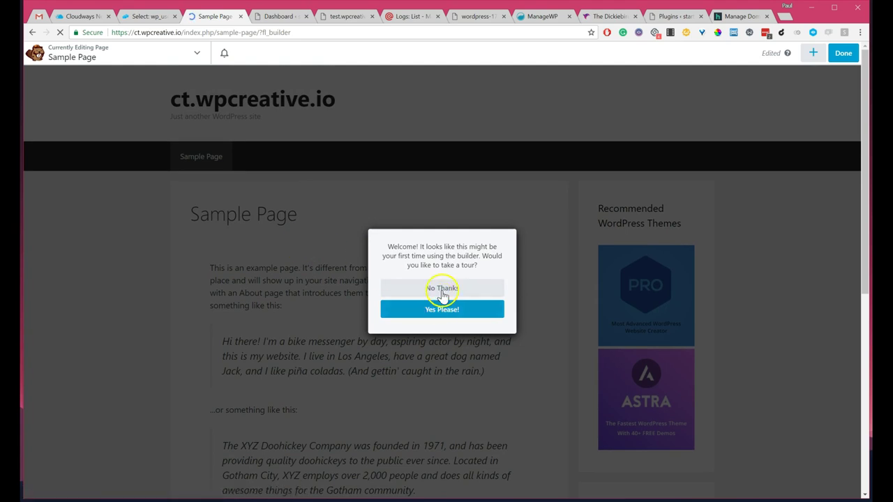
click(441, 289)
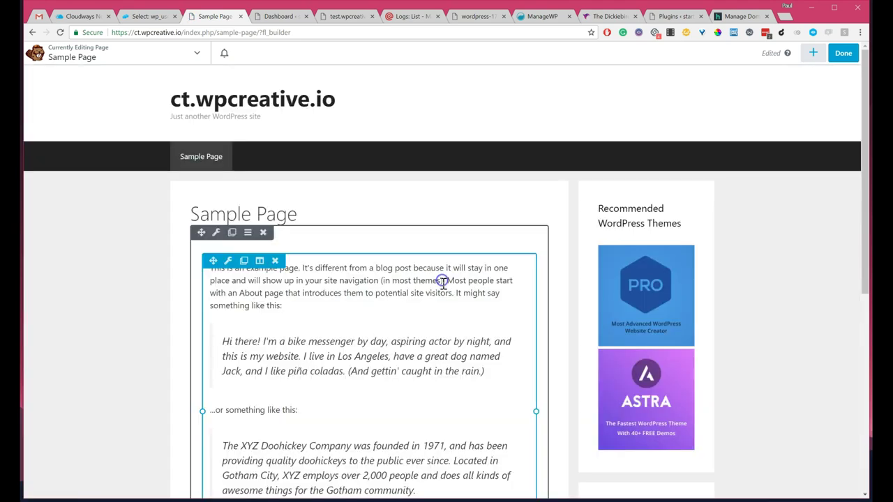
click(355, 269)
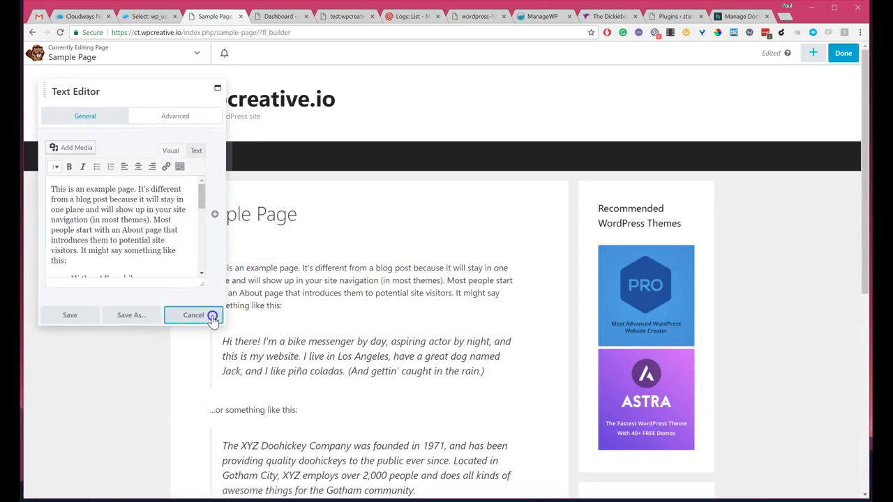
click(192, 315)
Step: Add an HTML module reading 'fdgfdgfdg' above the page text, save, and publish
click(820, 63)
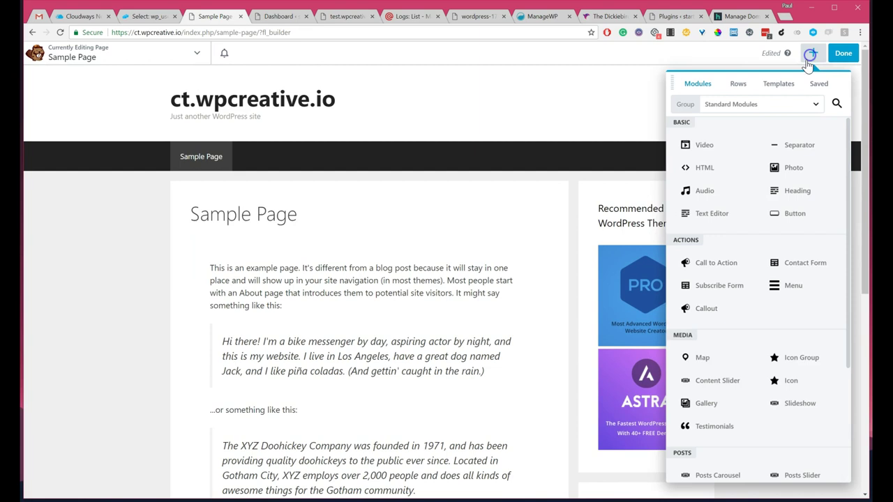
drag(686, 170, 420, 279)
text(fdgfdgfdg)
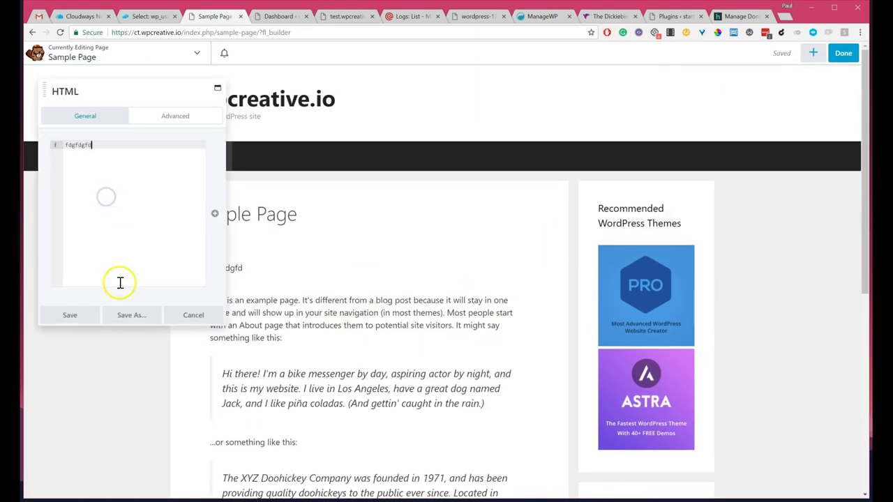
click(66, 316)
click(843, 55)
click(797, 53)
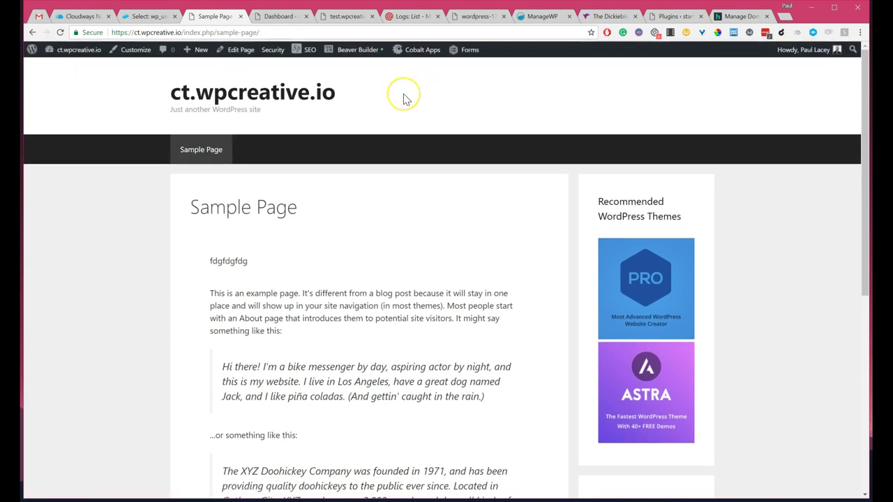
Step: Go to the WordPress dashboard, then visit the live ct.wpcreative.io home page from the admin bar
mouse_move(74, 52)
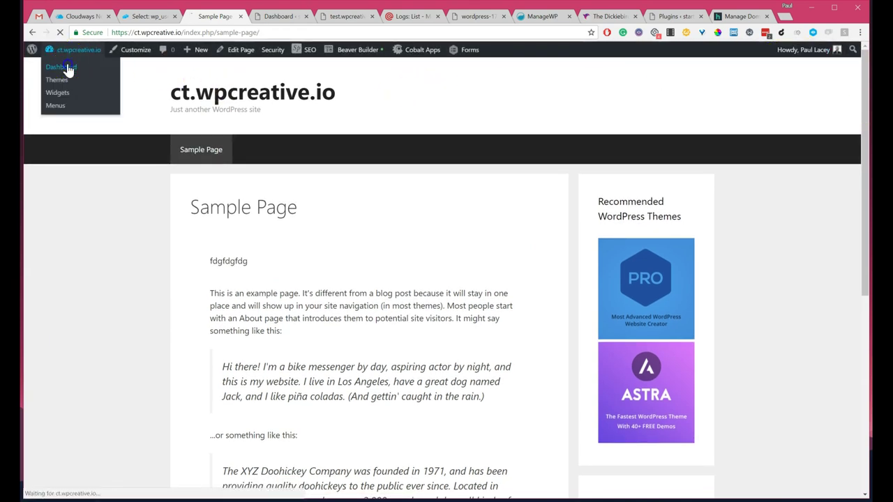
click(68, 67)
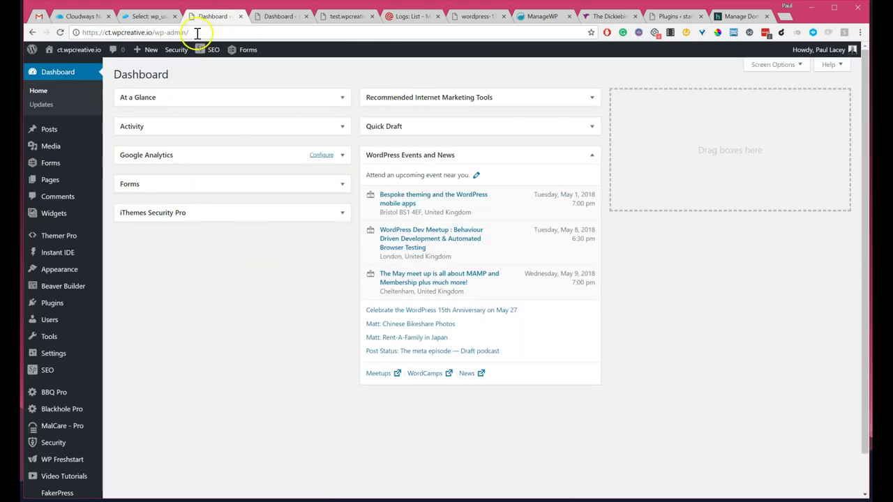
mouse_move(67, 60)
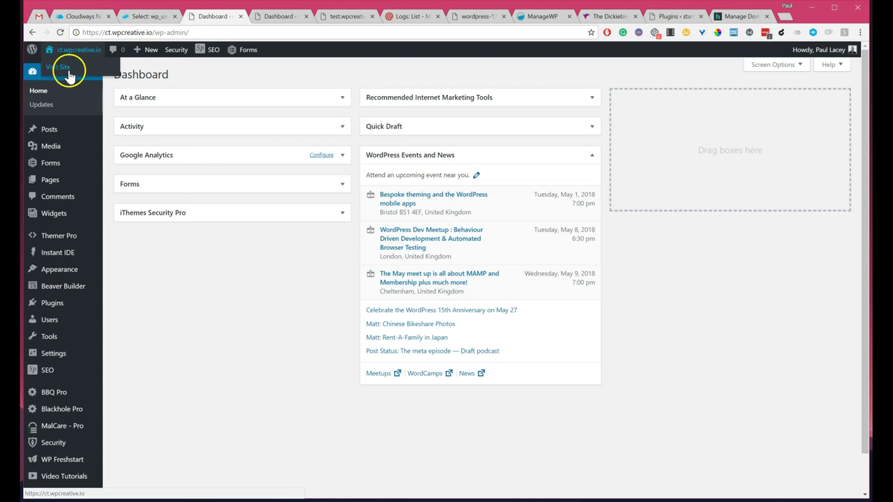
click(67, 70)
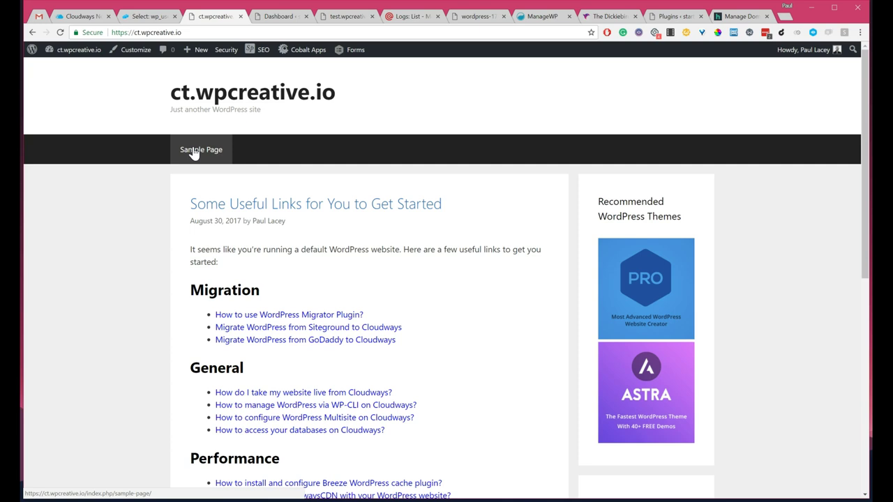
click(96, 306)
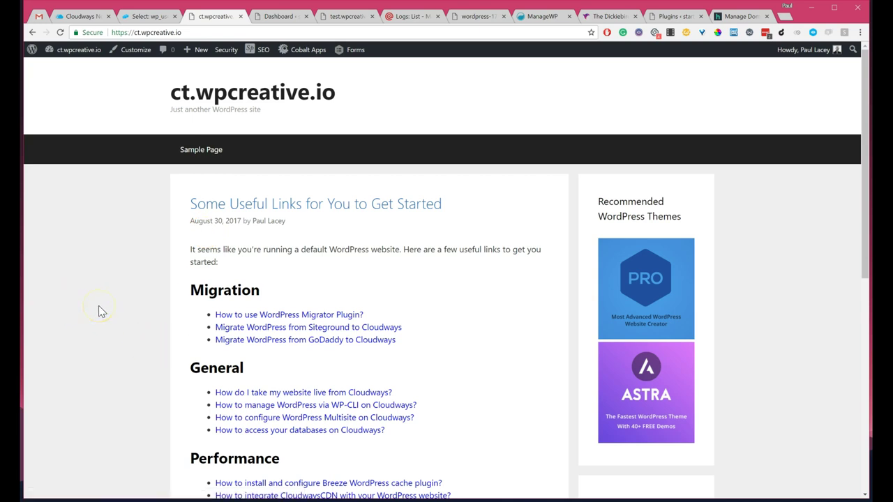